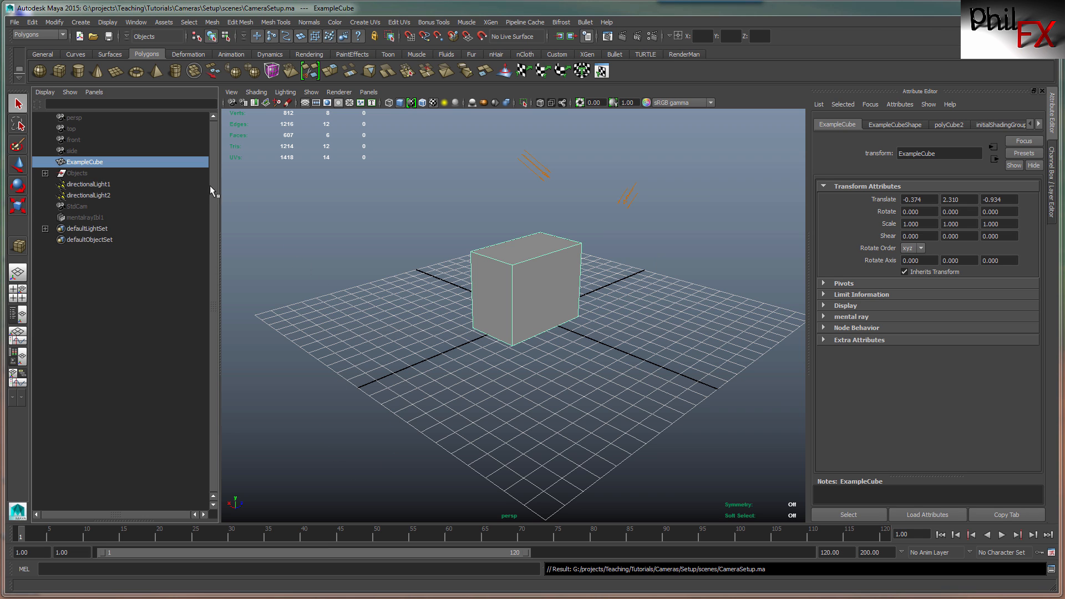
# - Select the persp, top, front and side cameras in turn to examine their transform attributes
pyautogui.click(77, 116)
pyautogui.click(78, 131)
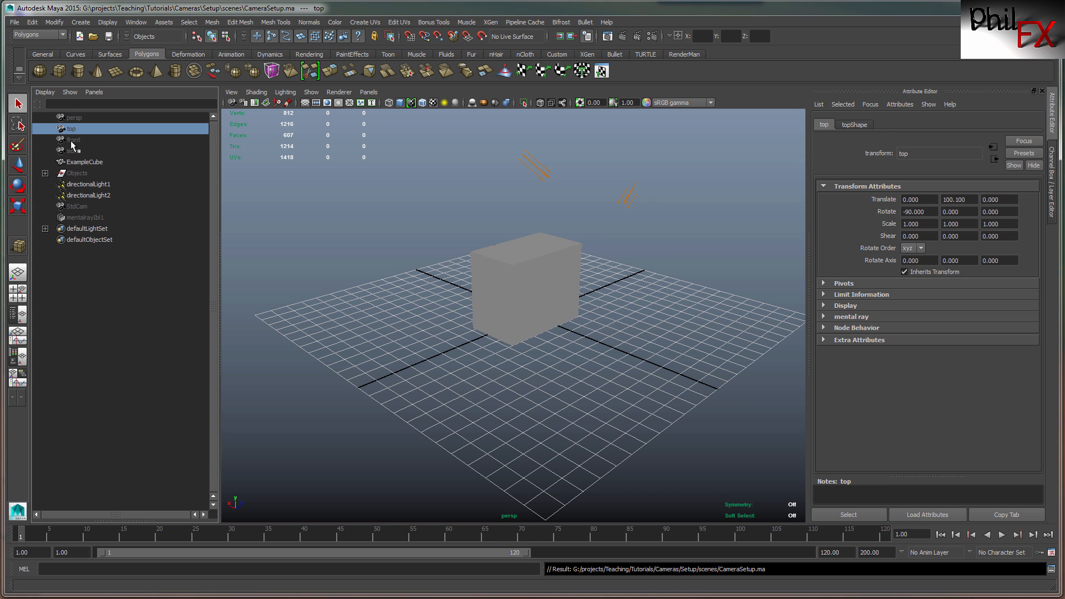
pyautogui.click(71, 141)
pyautogui.click(82, 150)
pyautogui.click(75, 128)
pyautogui.click(81, 117)
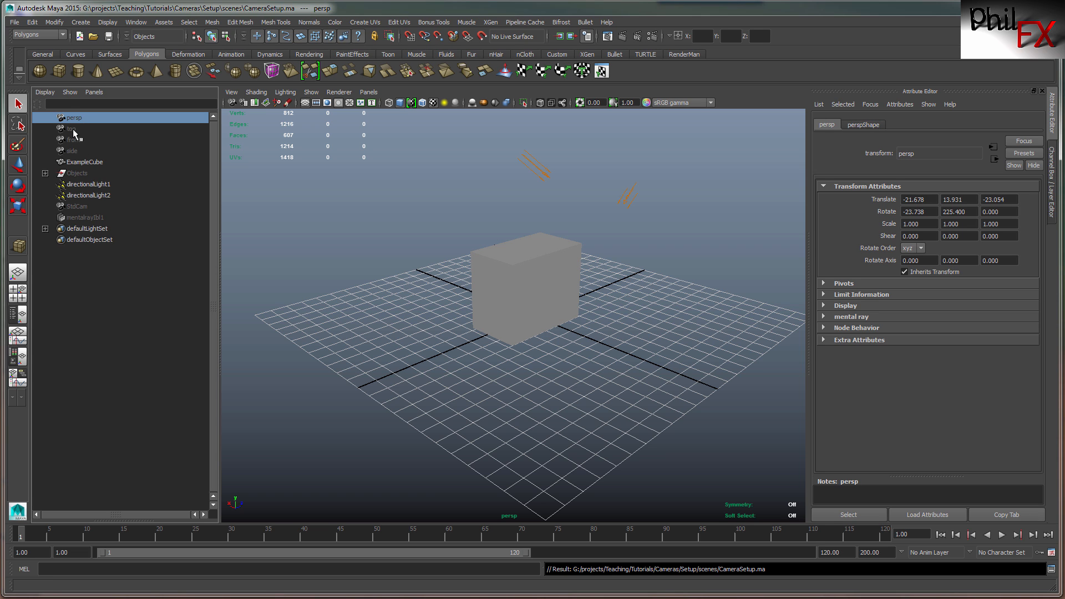
pyautogui.click(72, 128)
pyautogui.click(81, 140)
pyautogui.click(89, 150)
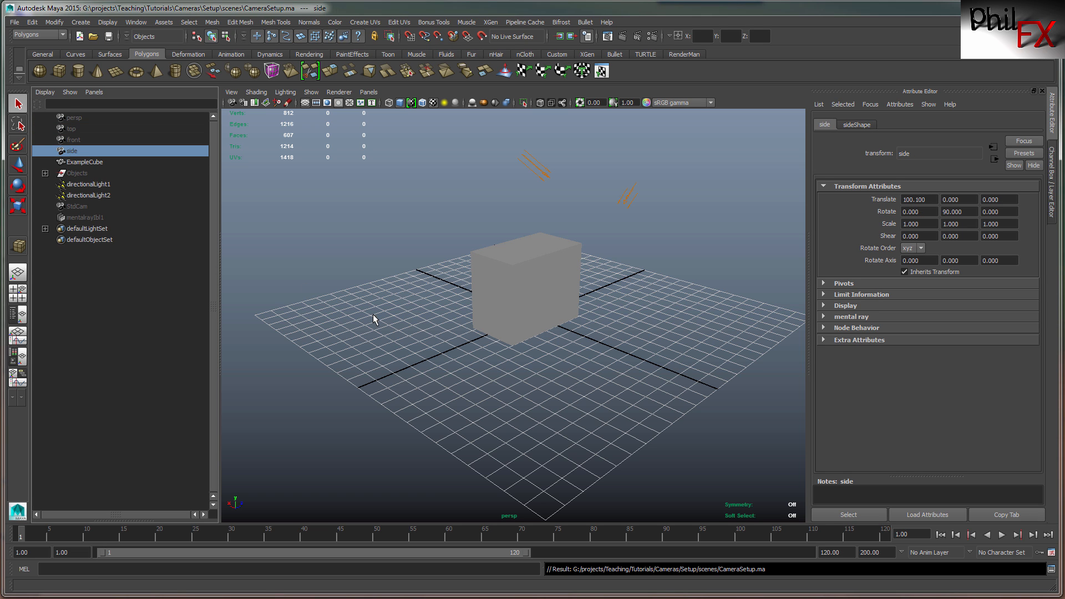
# - Switch to the four-view layout and briefly view the SRO-PIER_PRELIM.PDF drawing as an orthographic reference
pyautogui.click(18, 293)
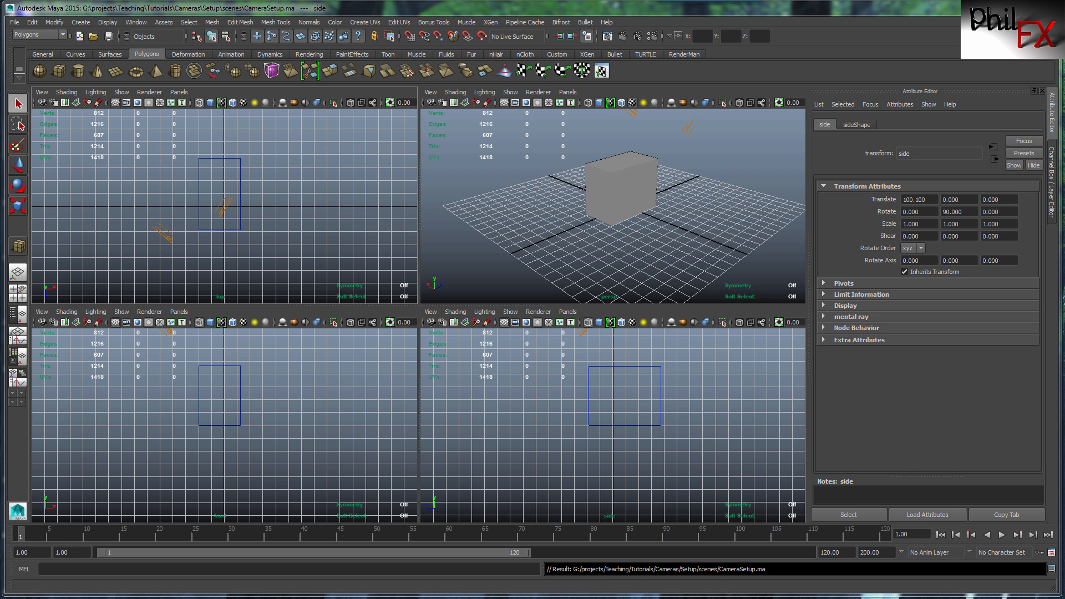
pyautogui.moveTo(1064, 60)
pyautogui.mouseDown()
pyautogui.moveTo(620, 67)
pyautogui.moveTo(593, 56)
pyautogui.mouseUp()
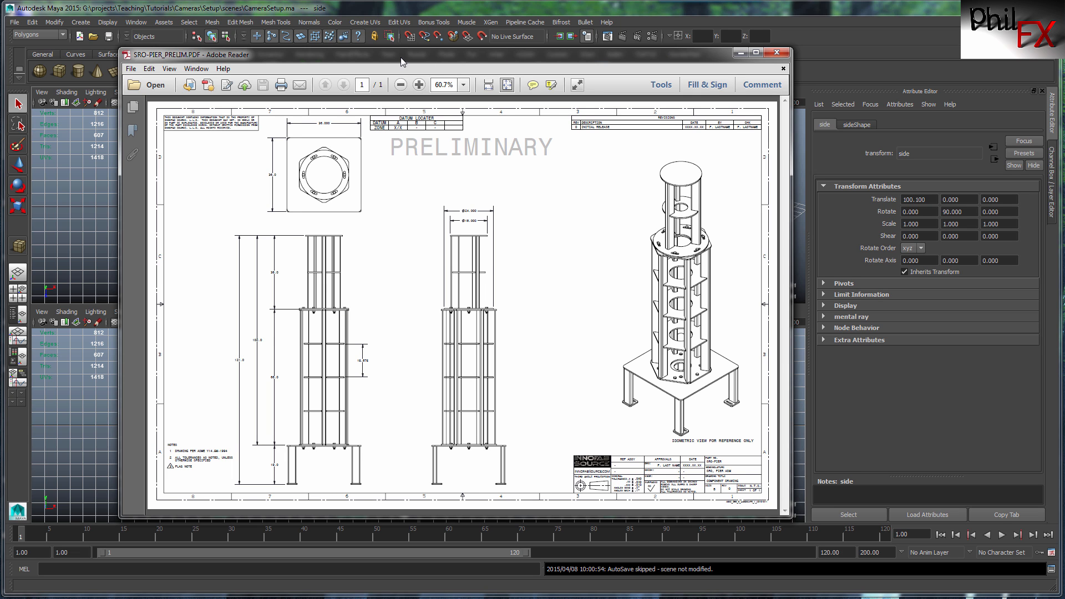
pyautogui.moveTo(401, 58); pyautogui.dragTo(1064, 136)
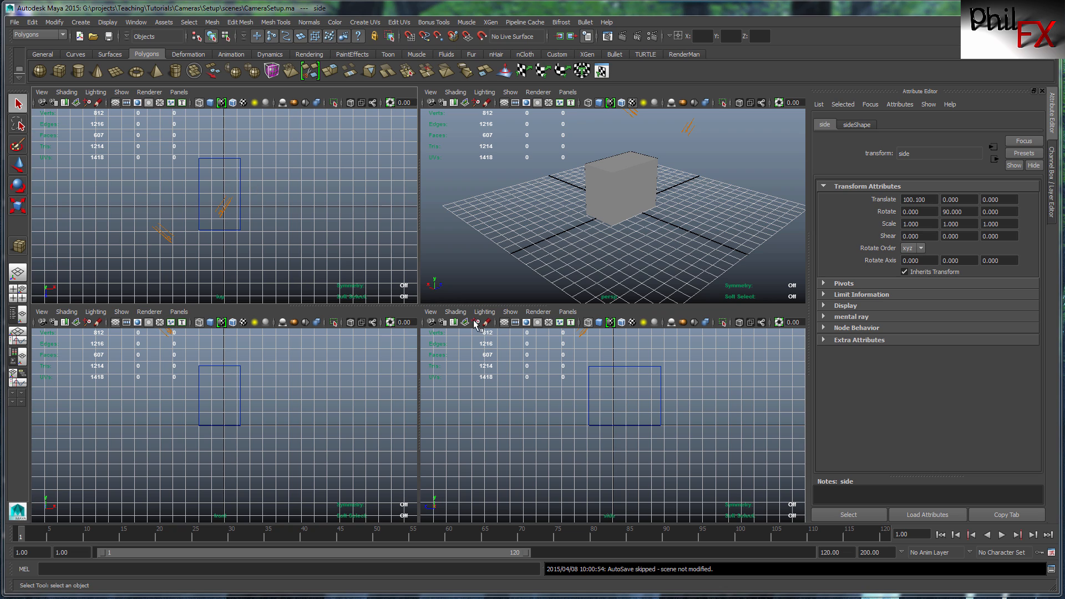
# - Select ExampleCube and show it in wireframe in a maximised perspective view
pyautogui.click(628, 175)
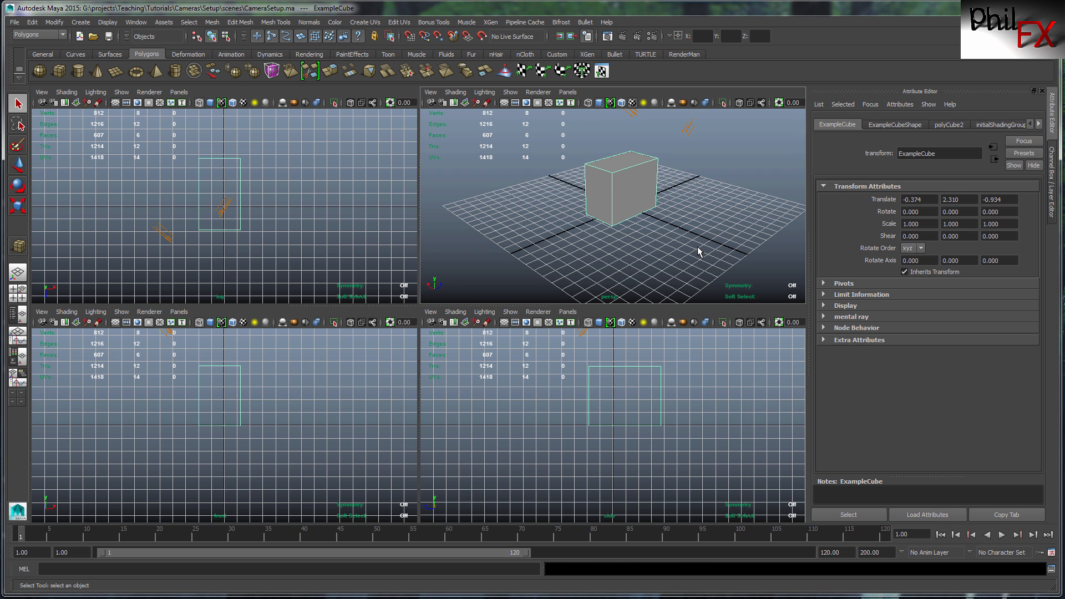
pyautogui.press('space')
pyautogui.press('4')
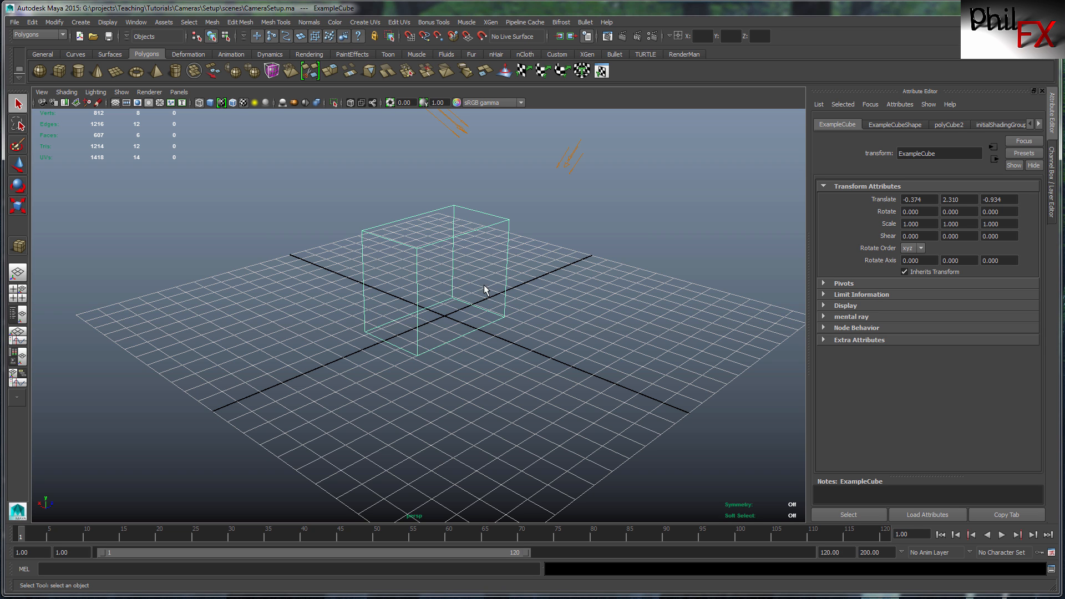
# - Switch ExampleCube to vertex mode and select its far lower-right corner vertex as seen face-on in perspective
pyautogui.keyDown('alt'); pyautogui.moveTo(507, 361); pyautogui.dragTo(490, 347); pyautogui.keyUp('alt')
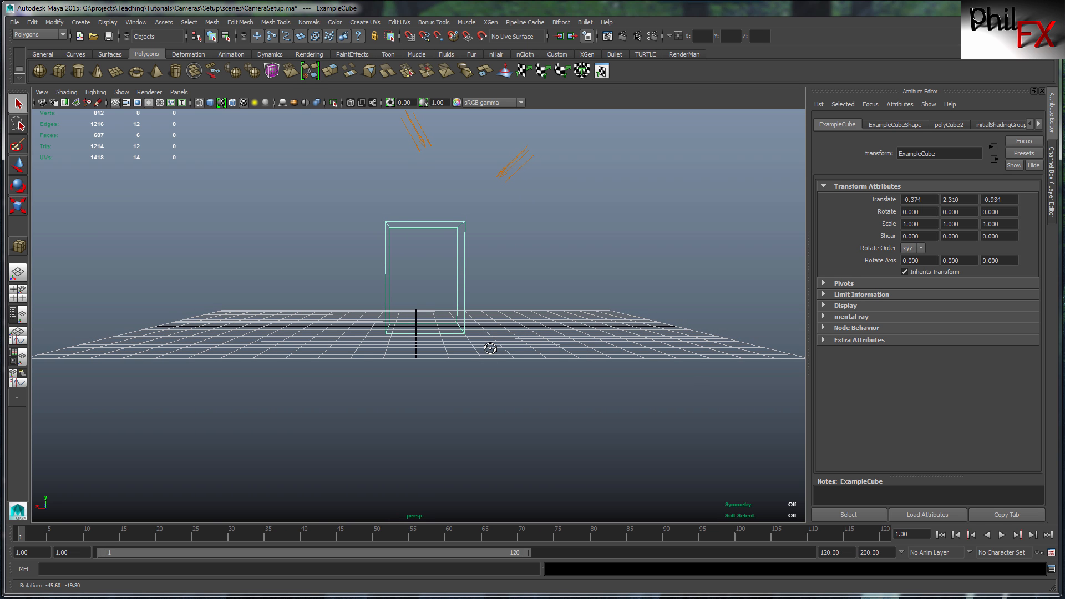
pyautogui.keyDown('alt'); pyautogui.moveTo(462, 347); pyautogui.dragTo(599, 322, button='right'); pyautogui.keyUp('alt')
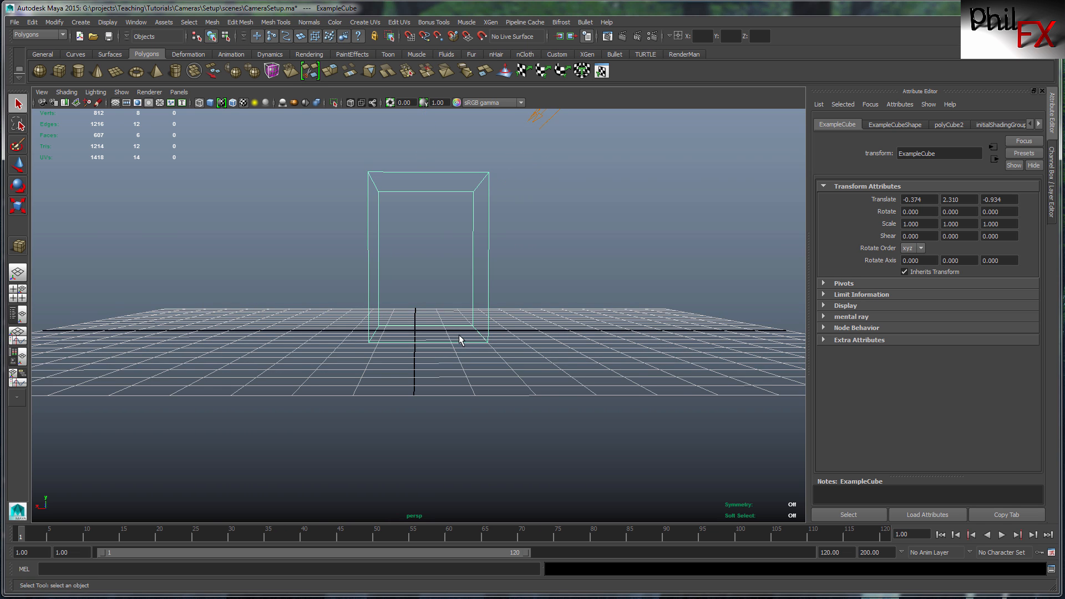
pyautogui.keyDown('alt'); pyautogui.moveTo(458, 336); pyautogui.dragTo(462, 384, button='middle'); pyautogui.keyUp('alt')
pyautogui.keyDown('alt'); pyautogui.moveTo(419, 410); pyautogui.dragTo(418, 412); pyautogui.keyUp('alt')
pyautogui.scroll(3, 461, 408)
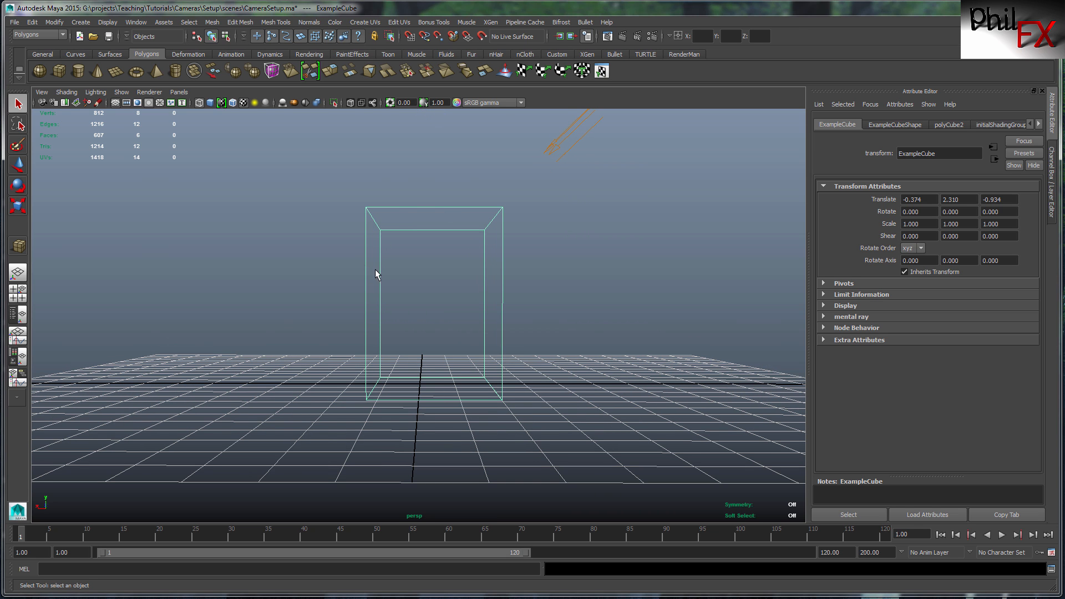
pyautogui.moveTo(397, 206); pyautogui.dragTo(350, 208, button='right')
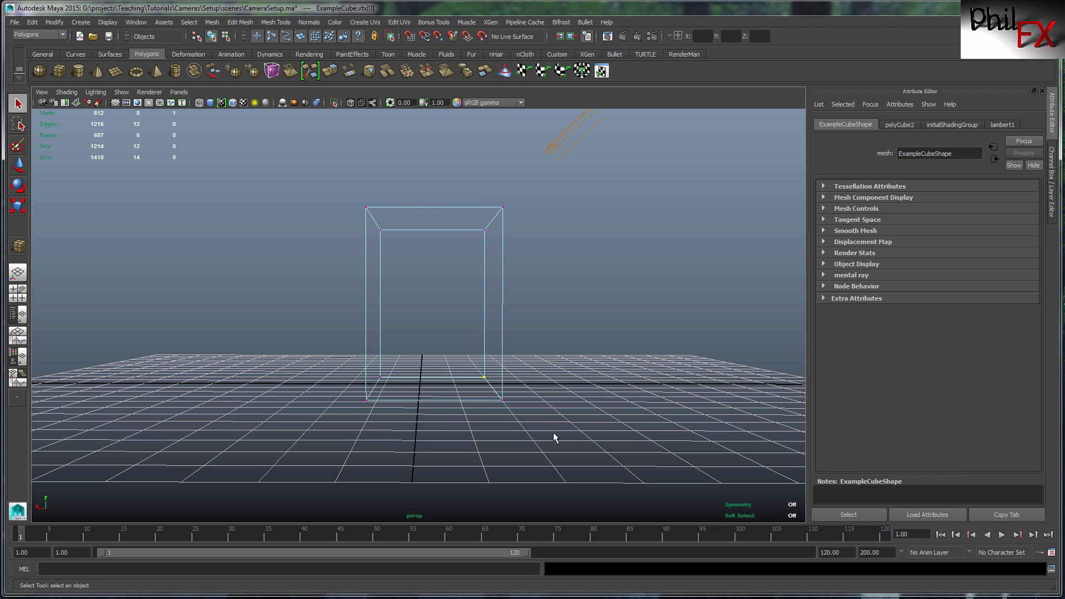
# - Examine the cube's perspective distortion from far away and from close up
pyautogui.keyDown('alt'); pyautogui.moveTo(603, 425); pyautogui.dragTo(402, 444, button='right'); pyautogui.keyUp('alt')
pyautogui.keyDown('alt'); pyautogui.moveTo(527, 395); pyautogui.dragTo(397, 394, button='right'); pyautogui.keyUp('alt')
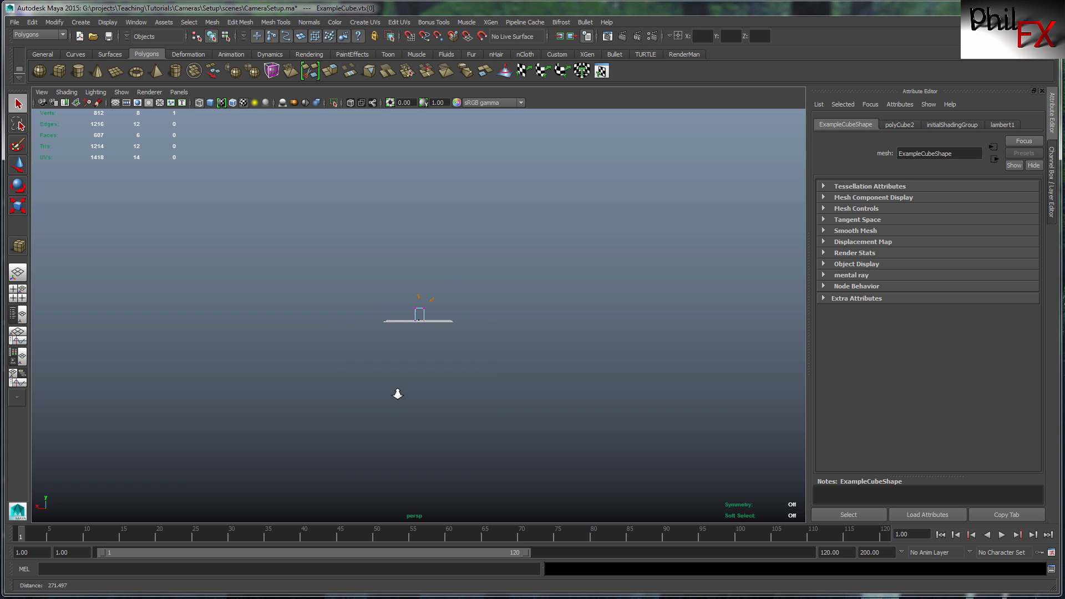
pyautogui.keyDown('alt'); pyautogui.moveTo(457, 363); pyautogui.dragTo(435, 371, button='right'); pyautogui.keyUp('alt')
pyautogui.scroll(10, 414, 367)
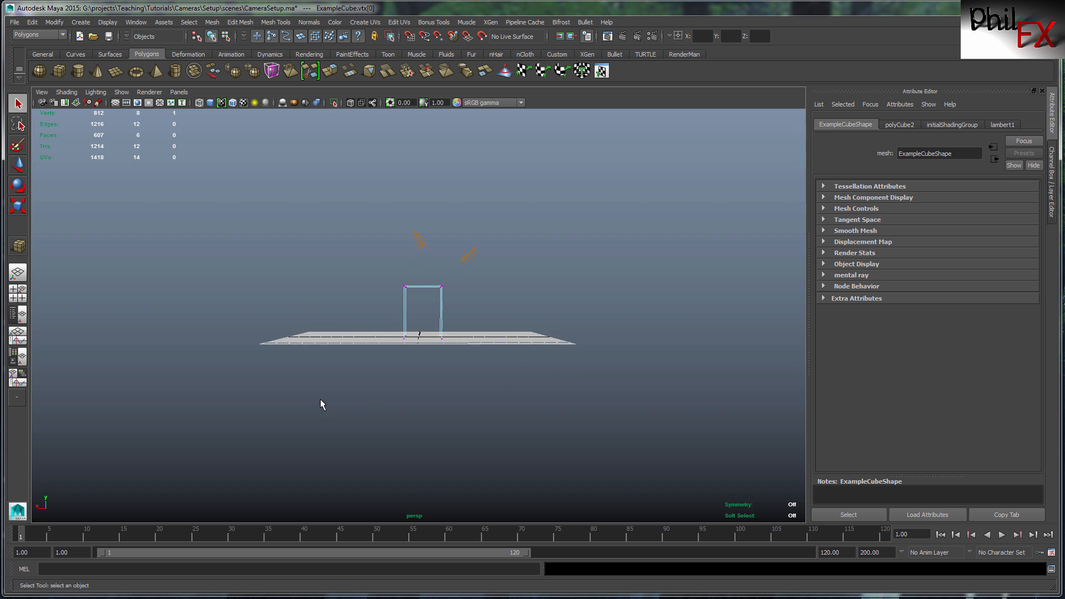
pyautogui.scroll(5, 497, 379)
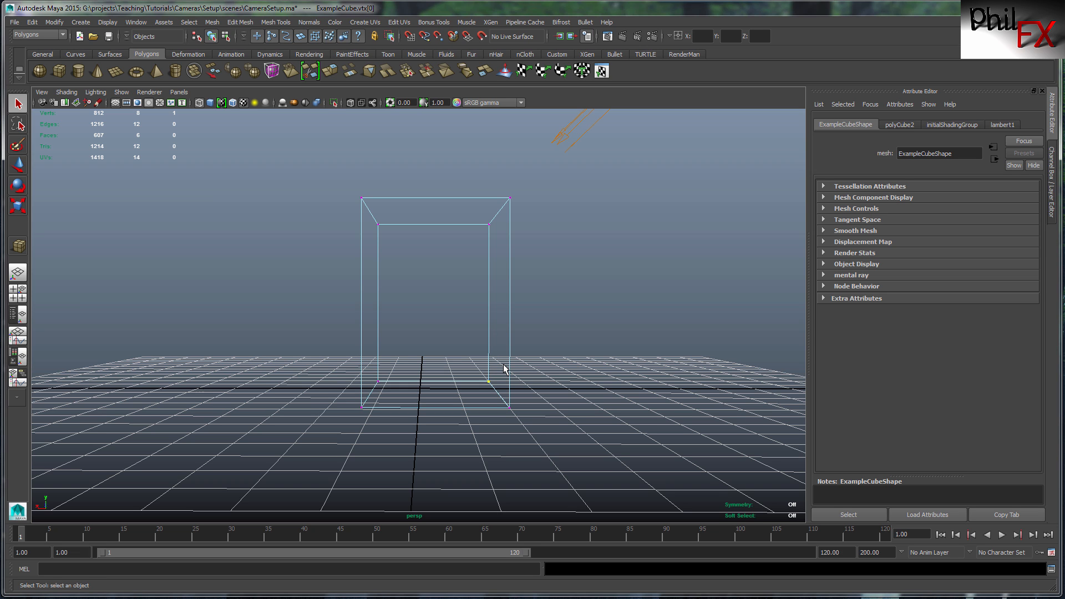
# - Compare how the selected vertex appears in the side, front and perspective views
pyautogui.press('space')
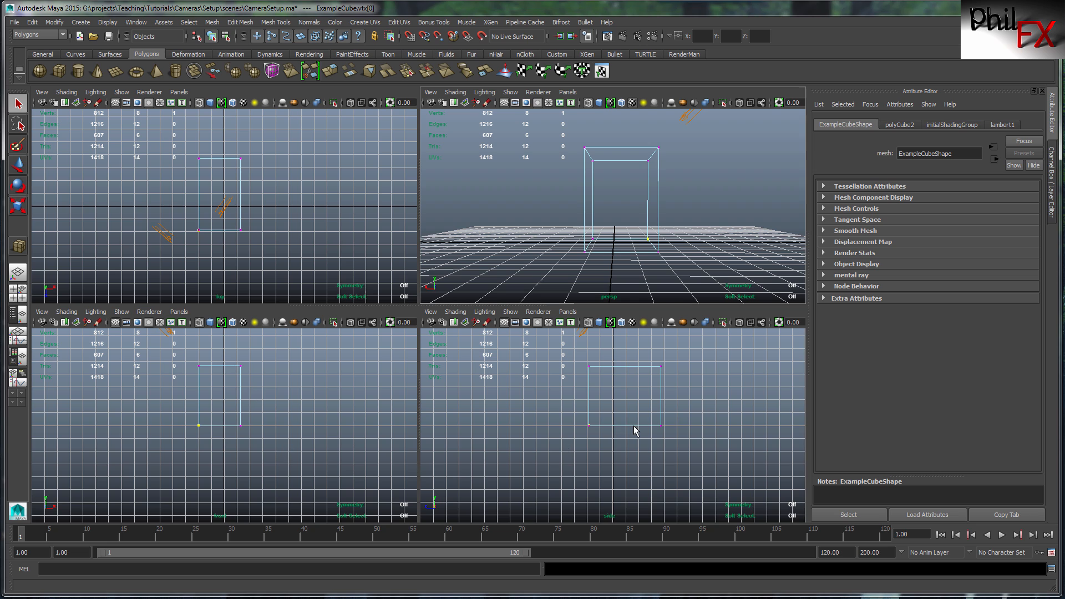
pyautogui.press('space')
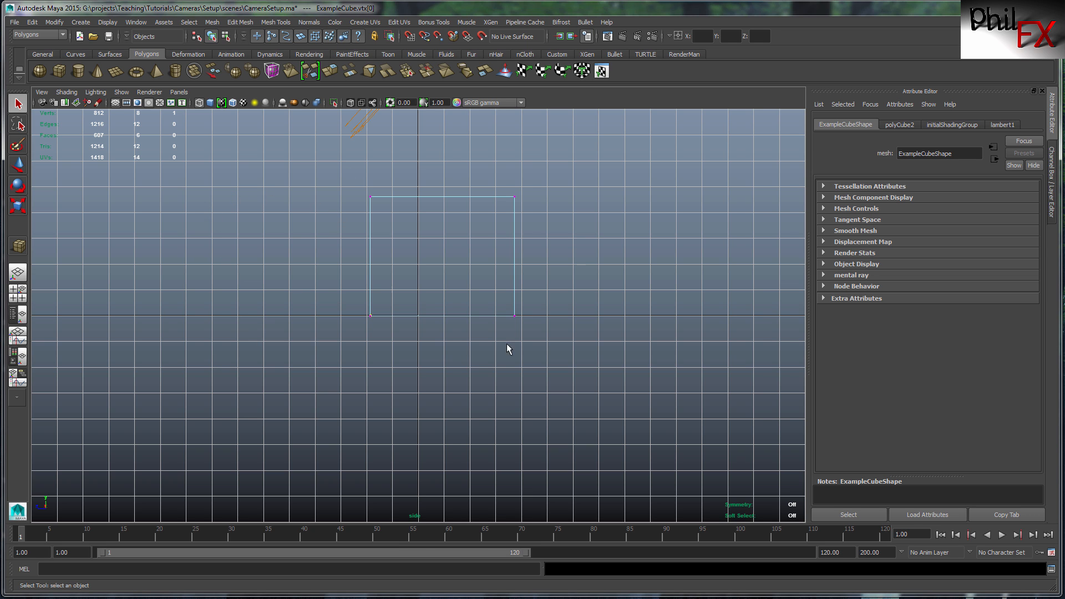
pyautogui.press('space')
pyautogui.press('space')
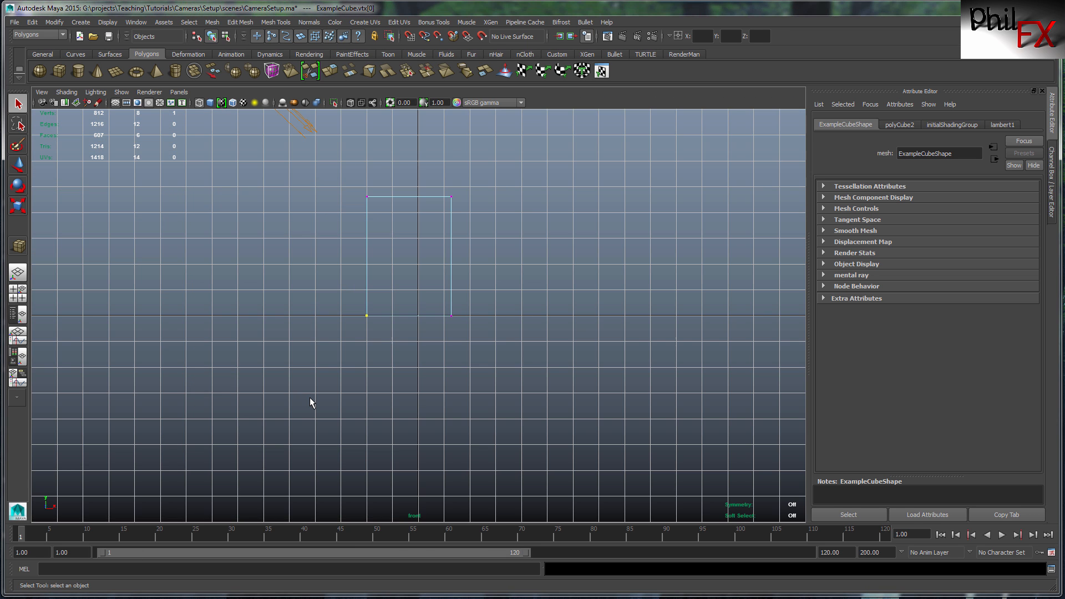
pyautogui.press('space')
pyautogui.press('space')
pyautogui.press('space')
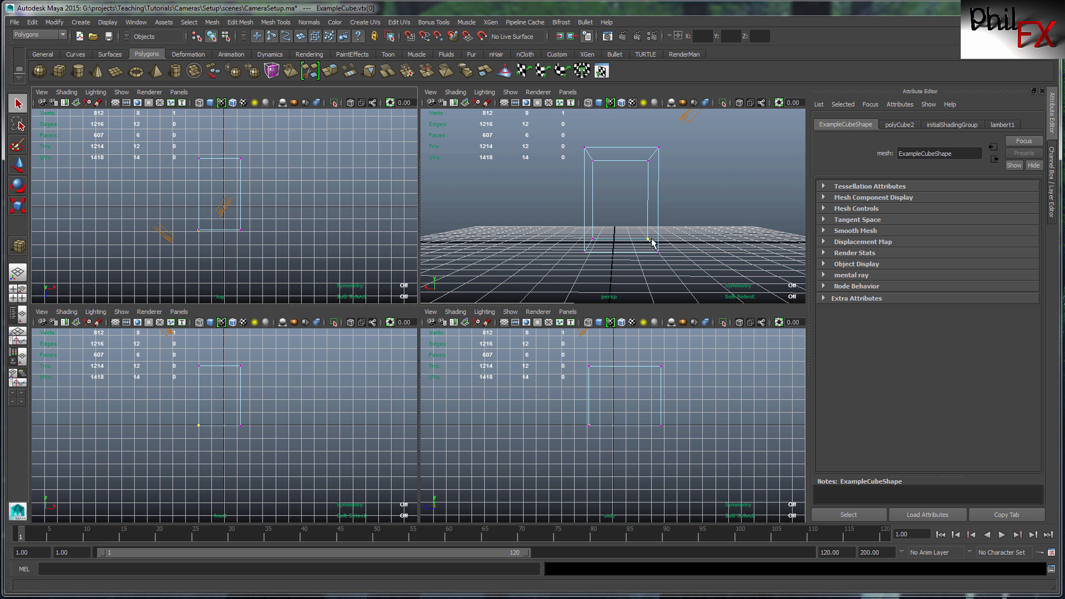
pyautogui.press('space')
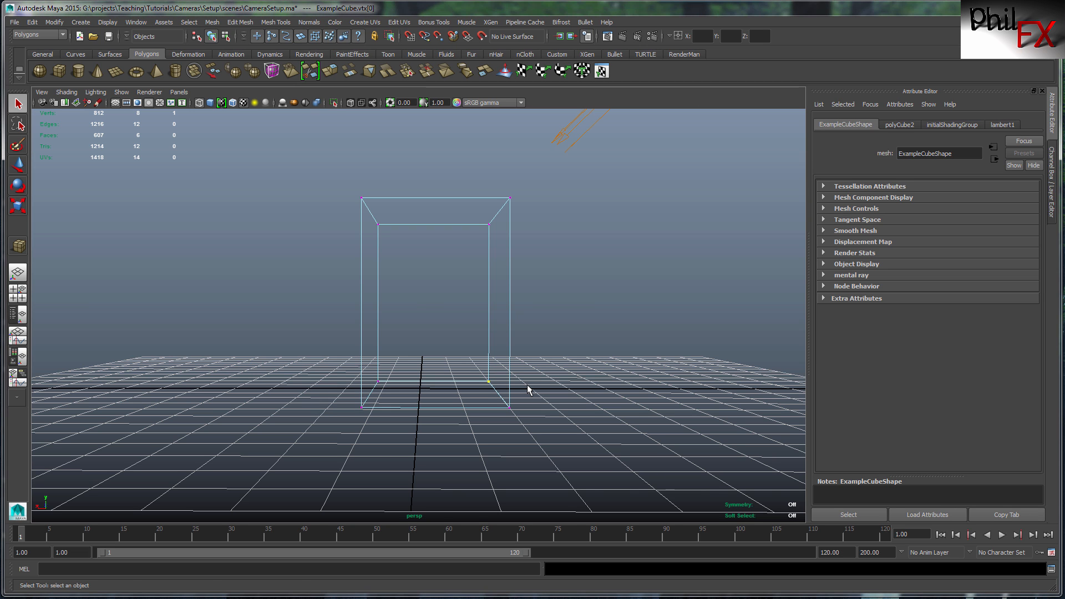
# - Move the selected corner vertex slightly down and outward along X in perspective, to about X -2.038, Y -0.016
pyautogui.press('w')
pyautogui.click(489, 279)
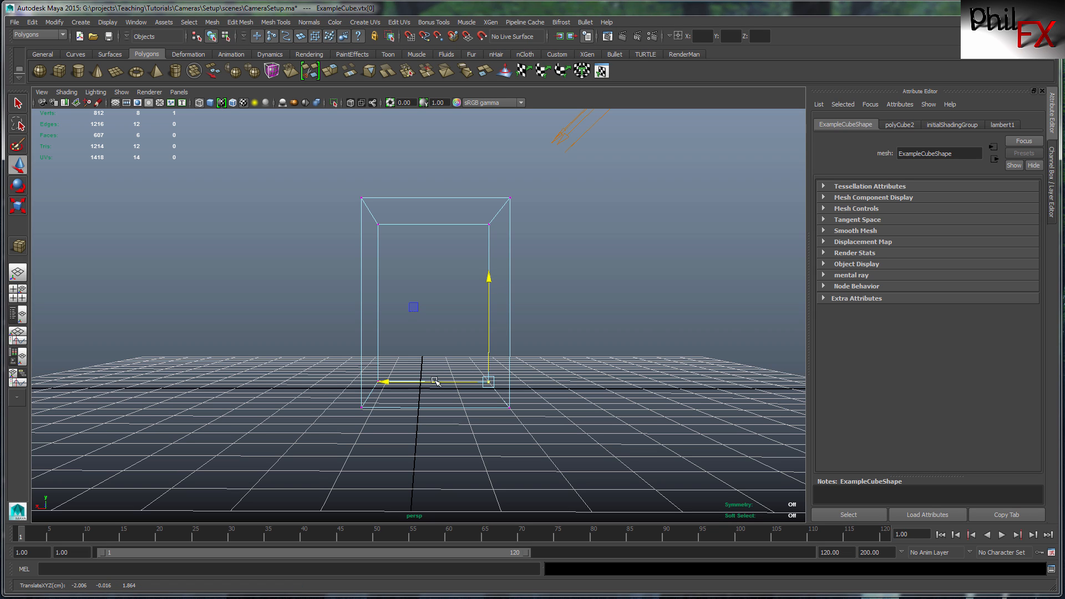
pyautogui.click(388, 381)
pyautogui.moveTo(388, 382); pyautogui.dragTo(390, 382)
pyautogui.click(571, 443)
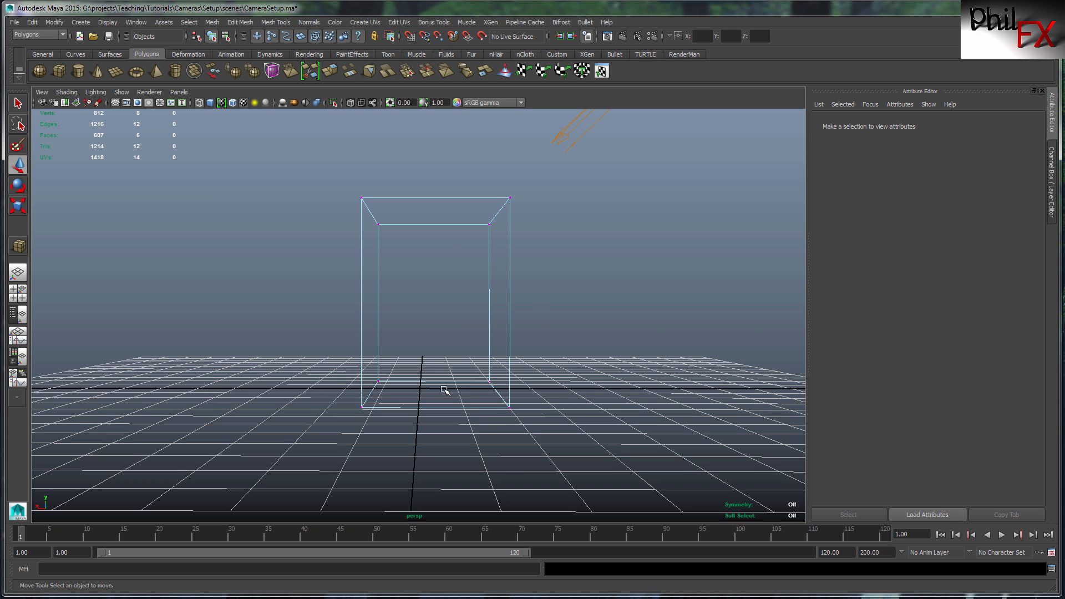
# - Deselect the vertices and check the cube's outline in the side and front views for misalignment
pyautogui.moveTo(475, 374); pyautogui.dragTo(497, 392)
pyautogui.click(613, 438)
pyautogui.press('space')
pyautogui.press('space')
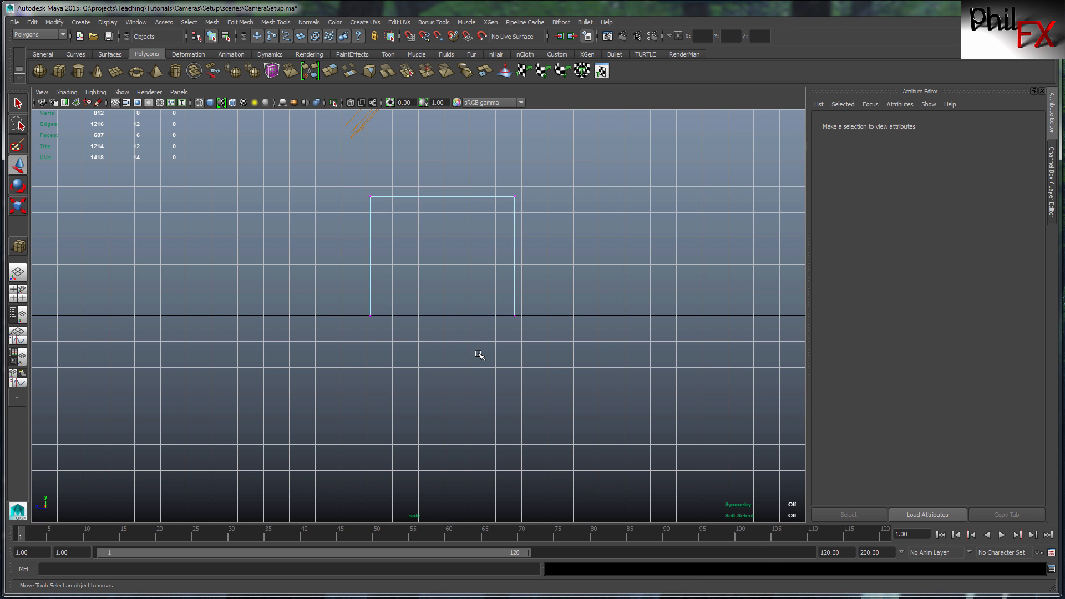
pyautogui.press('space')
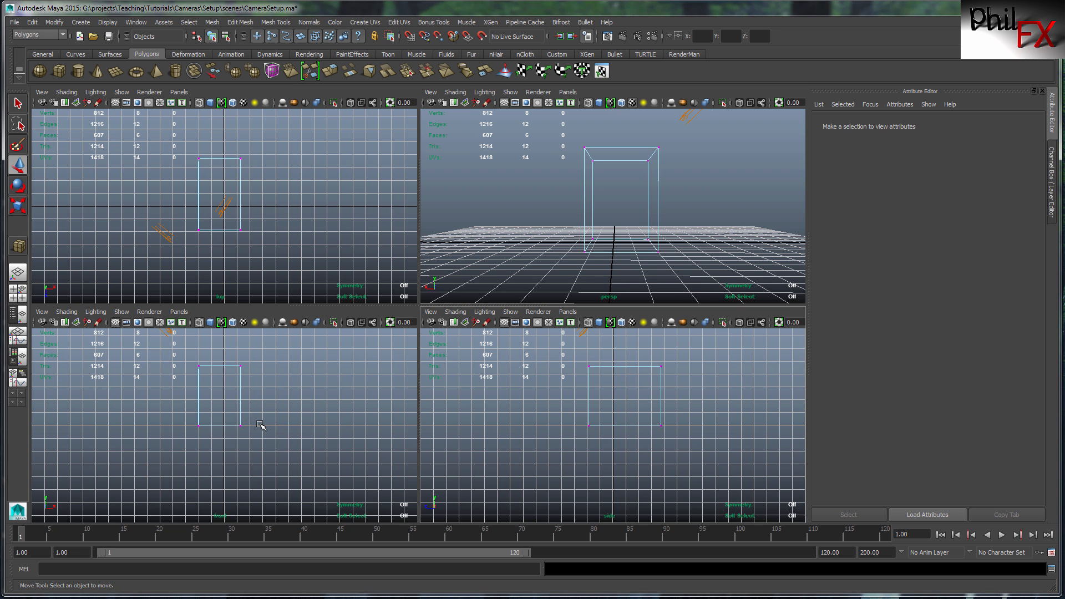
pyautogui.press('space')
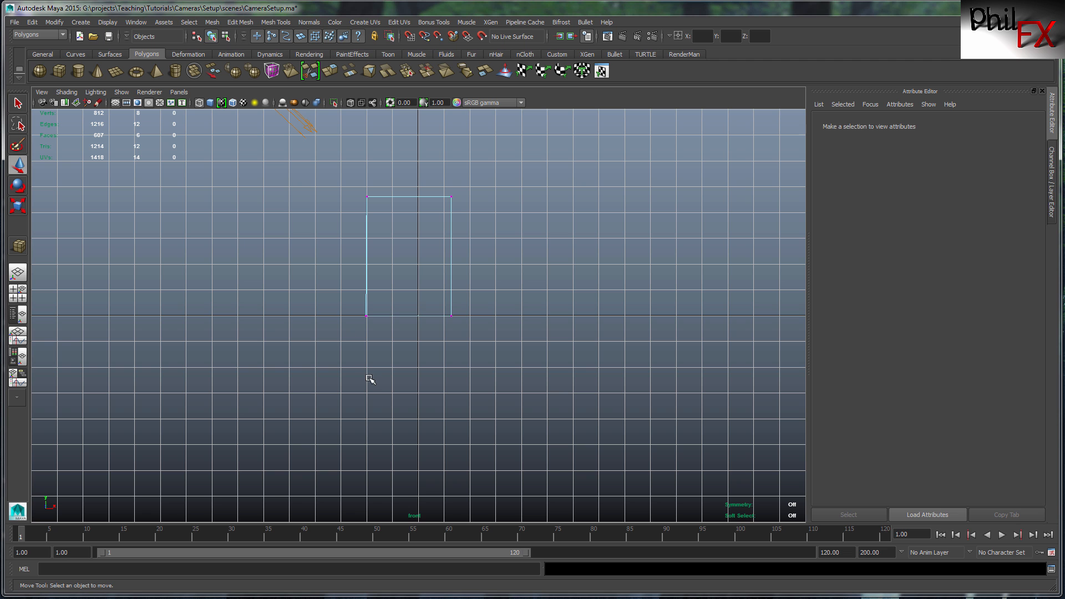
# - Inspect the cube's bottom-left corner closely in the front view
pyautogui.keyDown('alt'); pyautogui.moveTo(335, 369); pyautogui.dragTo(660, 359, button='right'); pyautogui.keyUp('alt')
pyautogui.keyDown('alt'); pyautogui.moveTo(361, 345); pyautogui.dragTo(416, 399, button='middle'); pyautogui.keyUp('alt')
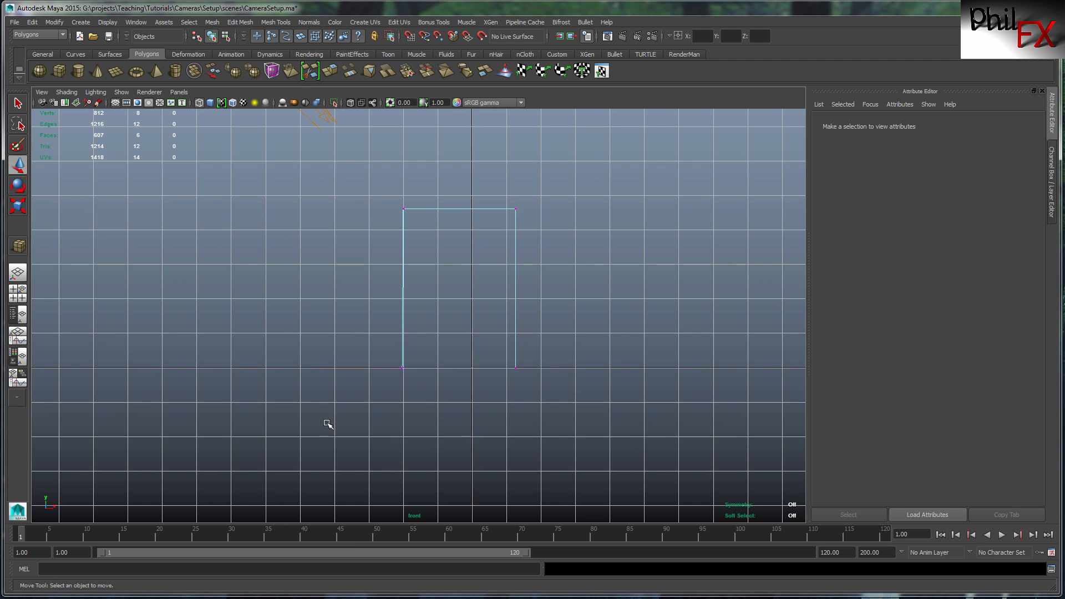
pyautogui.keyDown('alt'); pyautogui.moveTo(327, 423); pyautogui.dragTo(554, 443, button='right'); pyautogui.keyUp('alt')
pyautogui.keyDown('alt'); pyautogui.moveTo(344, 470); pyautogui.dragTo(432, 456, button='right'); pyautogui.keyUp('alt')
pyautogui.keyDown('alt'); pyautogui.moveTo(359, 453); pyautogui.dragTo(356, 402, button='middle'); pyautogui.keyUp('alt')
pyautogui.keyDown('alt'); pyautogui.moveTo(357, 402); pyautogui.dragTo(394, 443, button='right'); pyautogui.keyUp('alt')
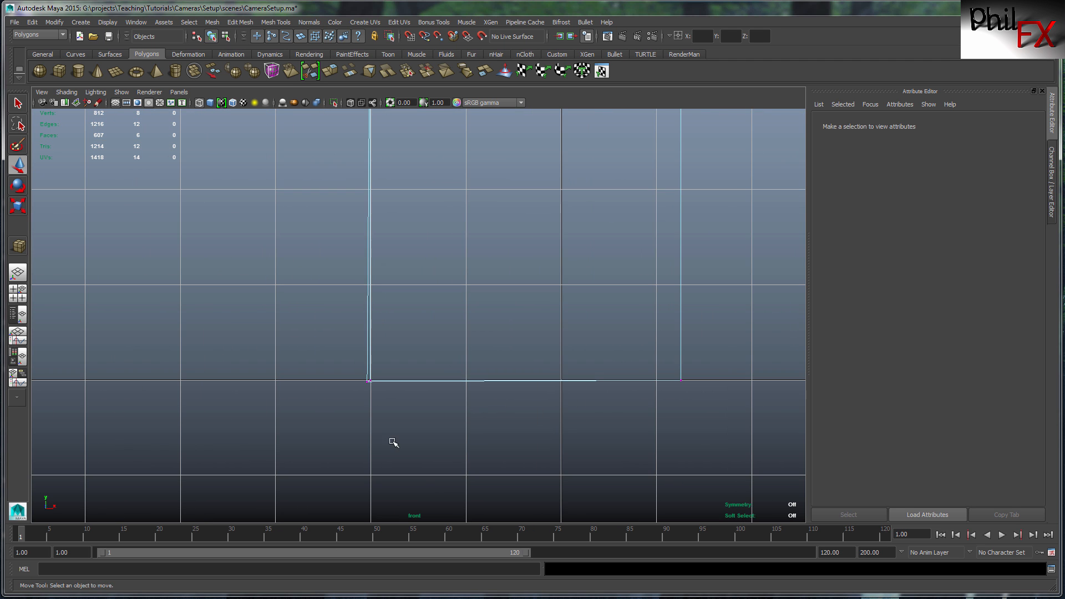
pyautogui.keyDown('alt'); pyautogui.moveTo(466, 419); pyautogui.dragTo(527, 422, button='right'); pyautogui.keyUp('alt')
pyautogui.keyDown('alt'); pyautogui.moveTo(346, 495); pyautogui.dragTo(361, 465, button='right'); pyautogui.keyUp('alt')
pyautogui.keyDown('alt'); pyautogui.moveTo(361, 466); pyautogui.dragTo(392, 370, button='middle'); pyautogui.keyUp('alt')
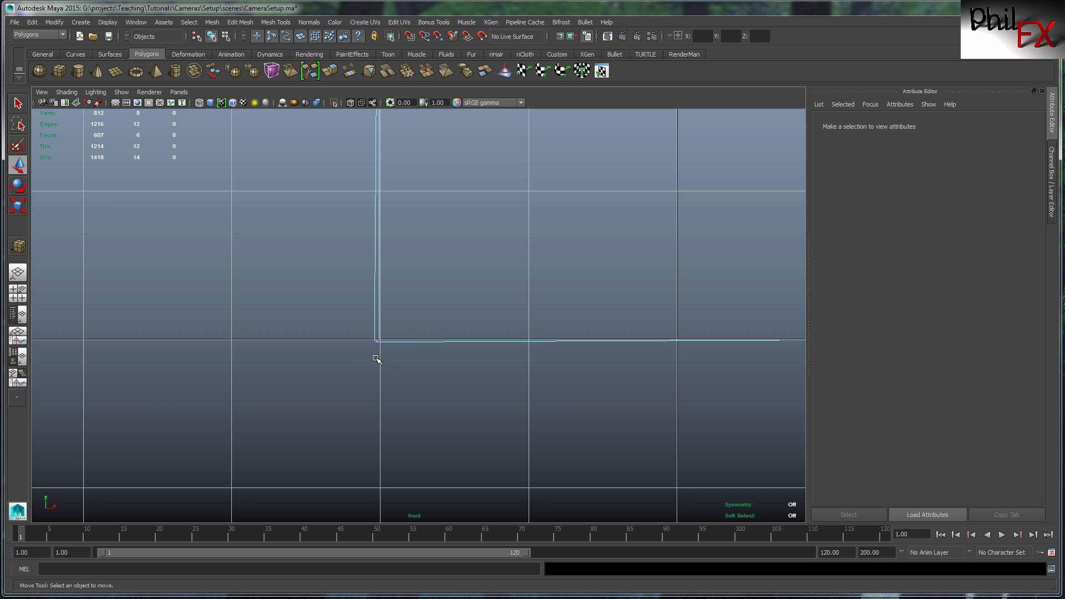
# - Turn on point snapping and try moving both overlapping bottom-left corner vertices together along X
pyautogui.moveTo(364, 333); pyautogui.dragTo(382, 354)
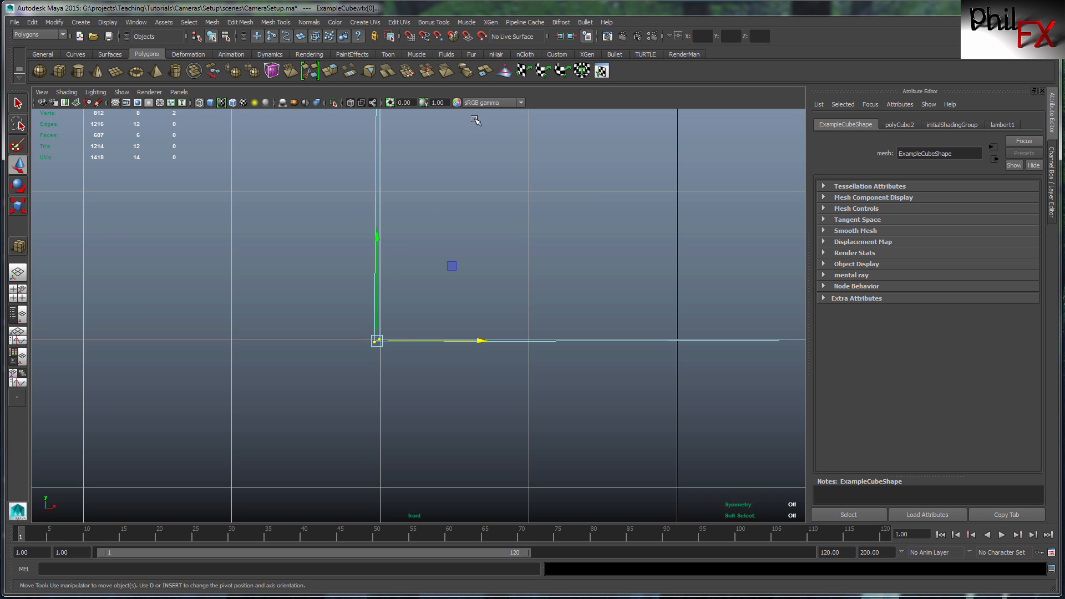
pyautogui.click(438, 36)
pyautogui.moveTo(481, 341); pyautogui.dragTo(483, 340)
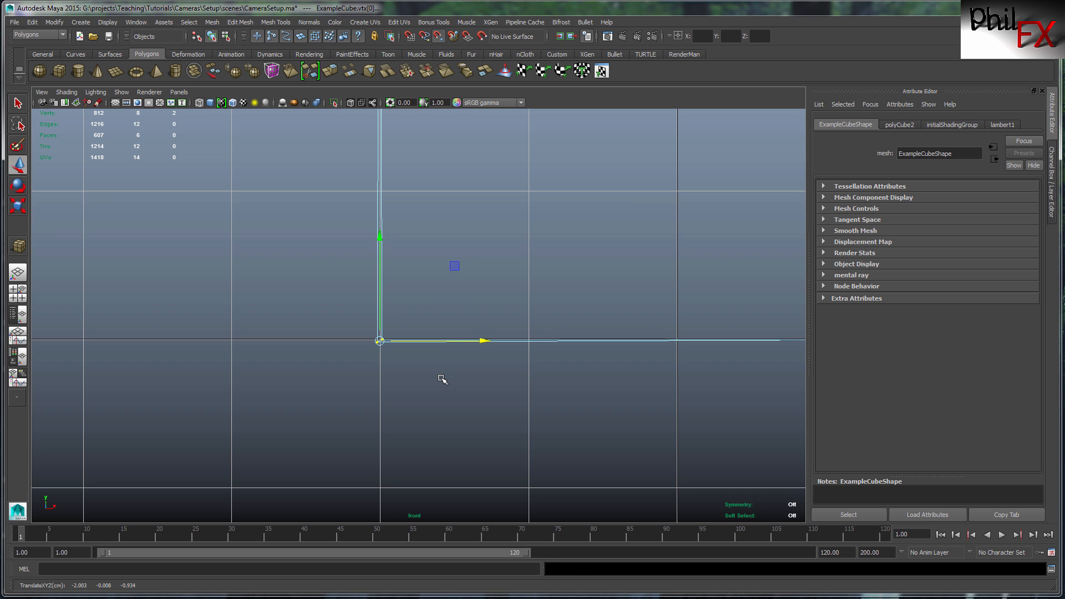
pyautogui.click(442, 376)
# - Snap only the displaced bottom-left vertex to its matching corner vertex in X and Y, at about X -2.006, Y 0
pyautogui.moveTo(366, 338); pyautogui.dragTo(372, 349)
pyautogui.click(475, 342)
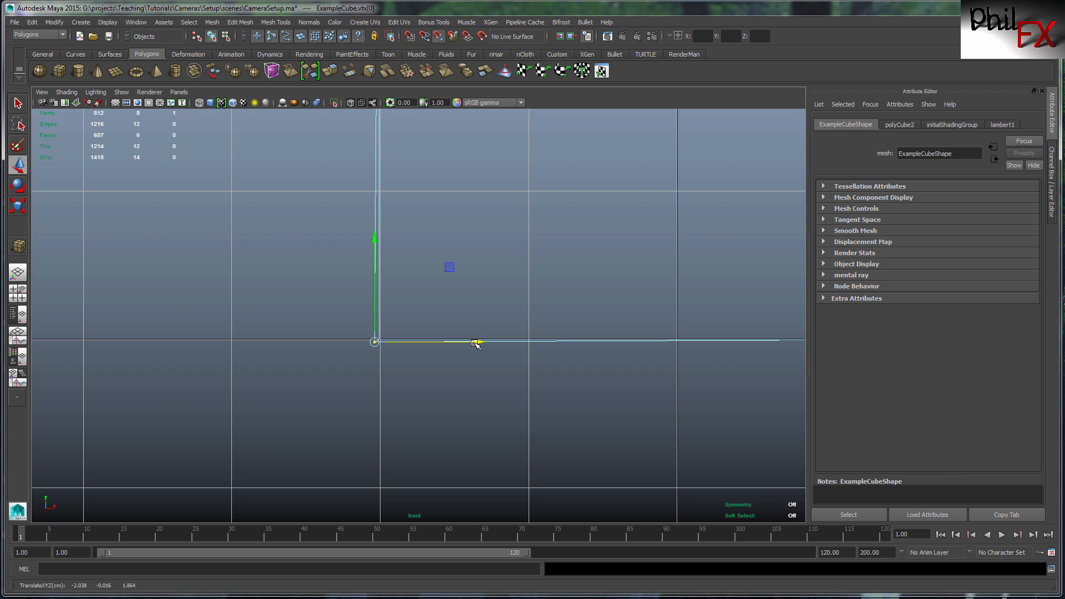
pyautogui.moveTo(475, 342); pyautogui.dragTo(480, 342)
pyautogui.moveTo(380, 239); pyautogui.dragTo(379, 236)
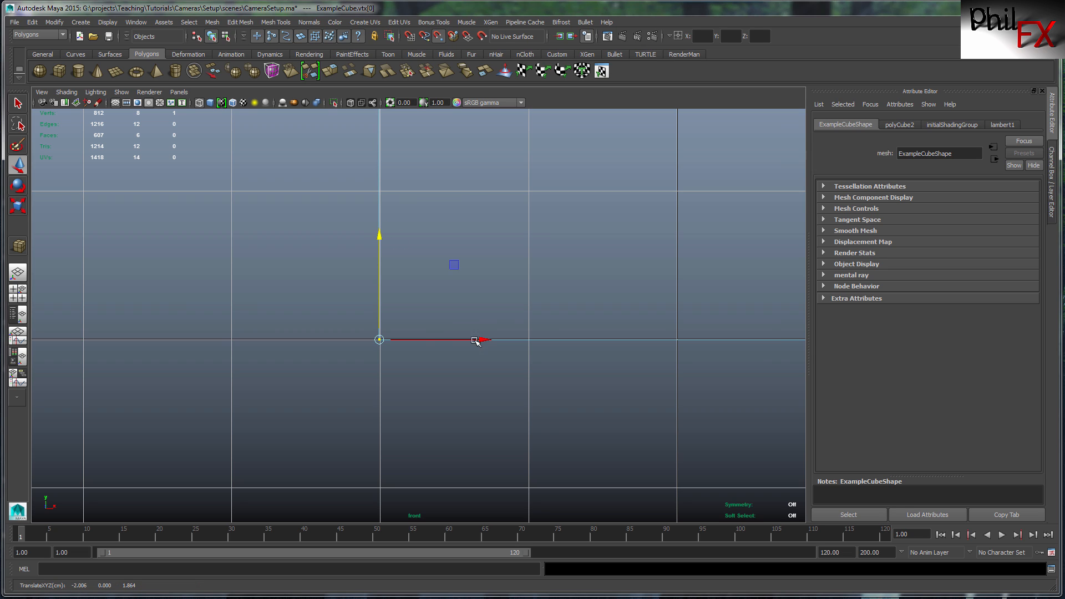
pyautogui.click(460, 395)
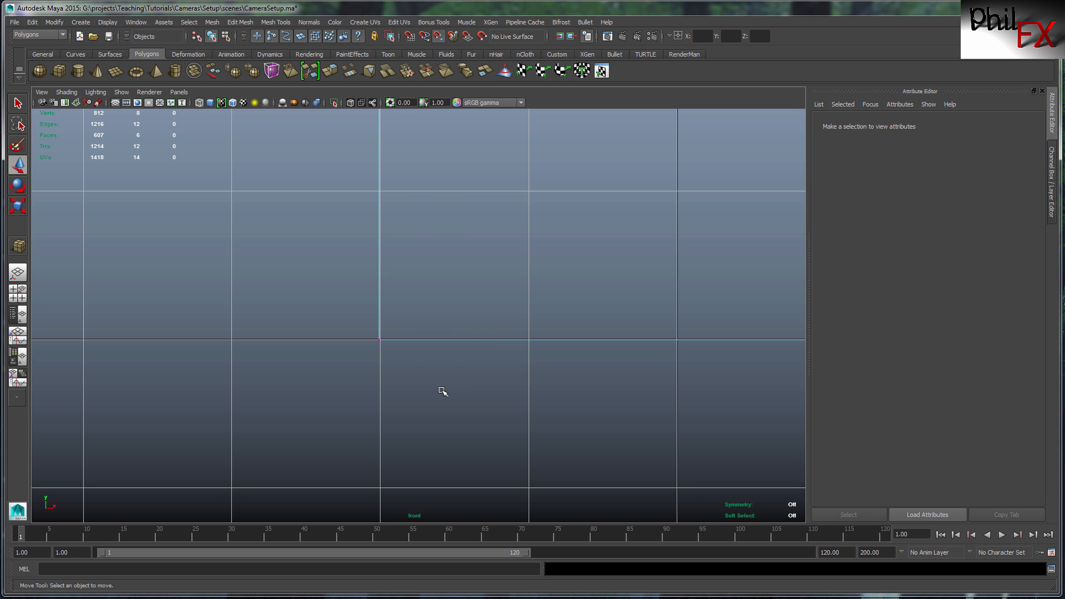
# - Return to the perspective view and show it beside the Outliner
pyautogui.press('space')
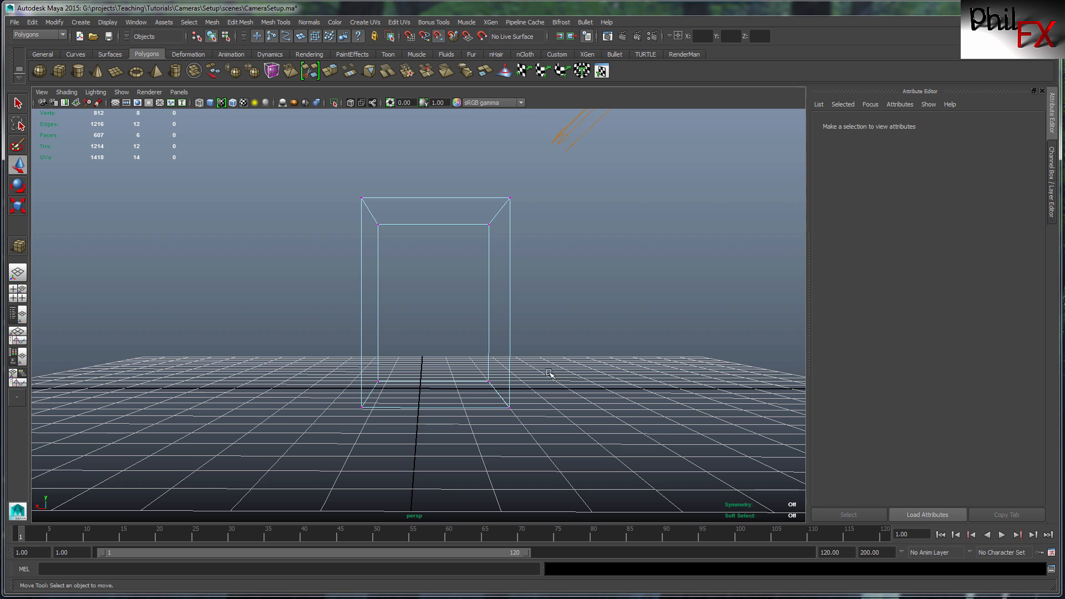
pyautogui.click(23, 315)
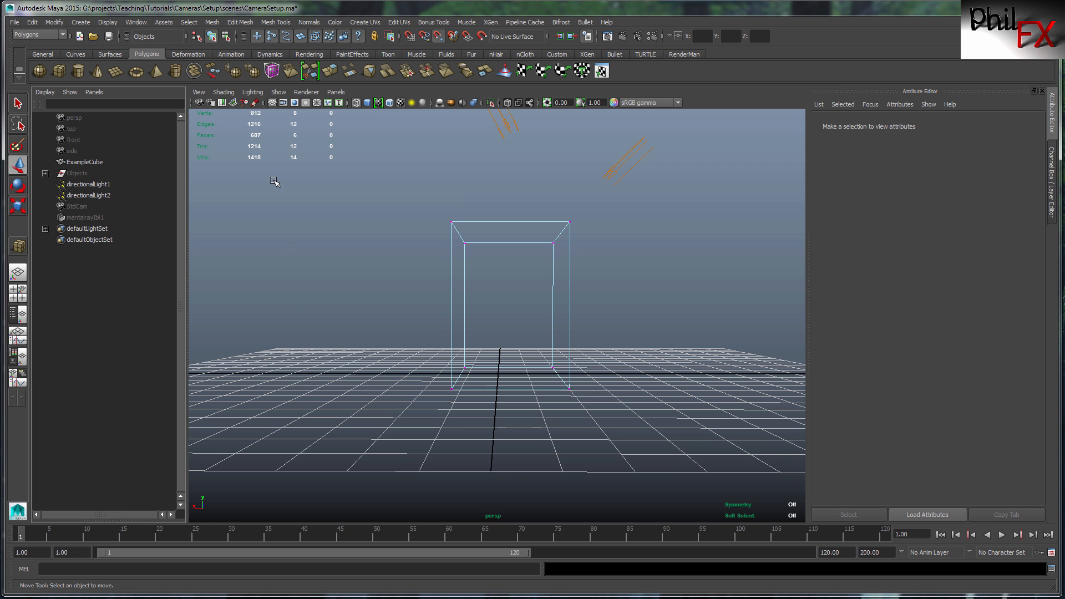
# - Review the transform attributes of the default top, front and side cameras, switching between them in the Outliner
pyautogui.click(74, 128)
pyautogui.click(77, 140)
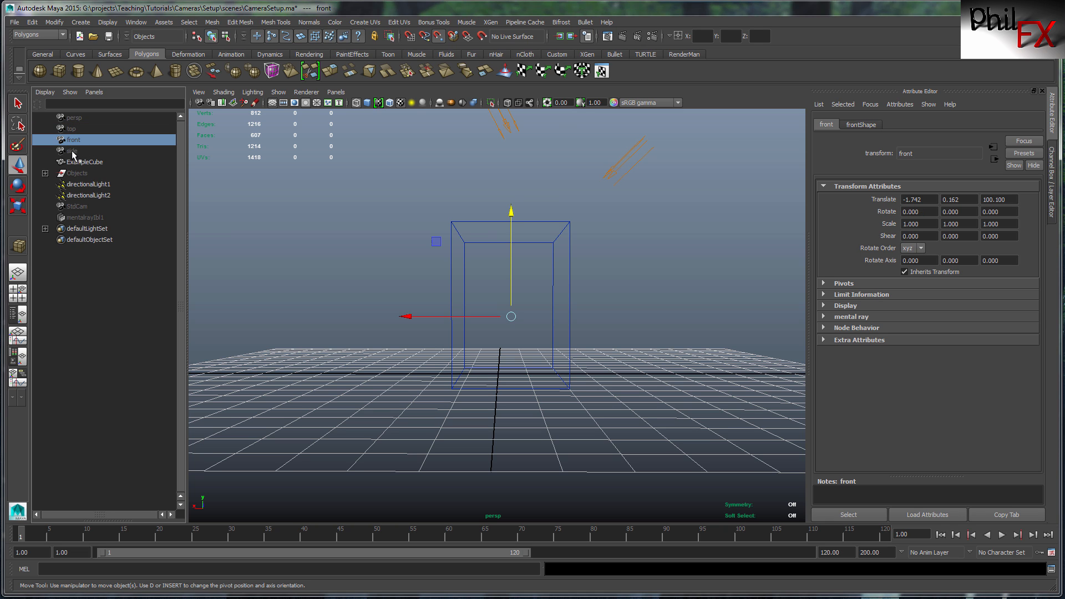
pyautogui.click(72, 151)
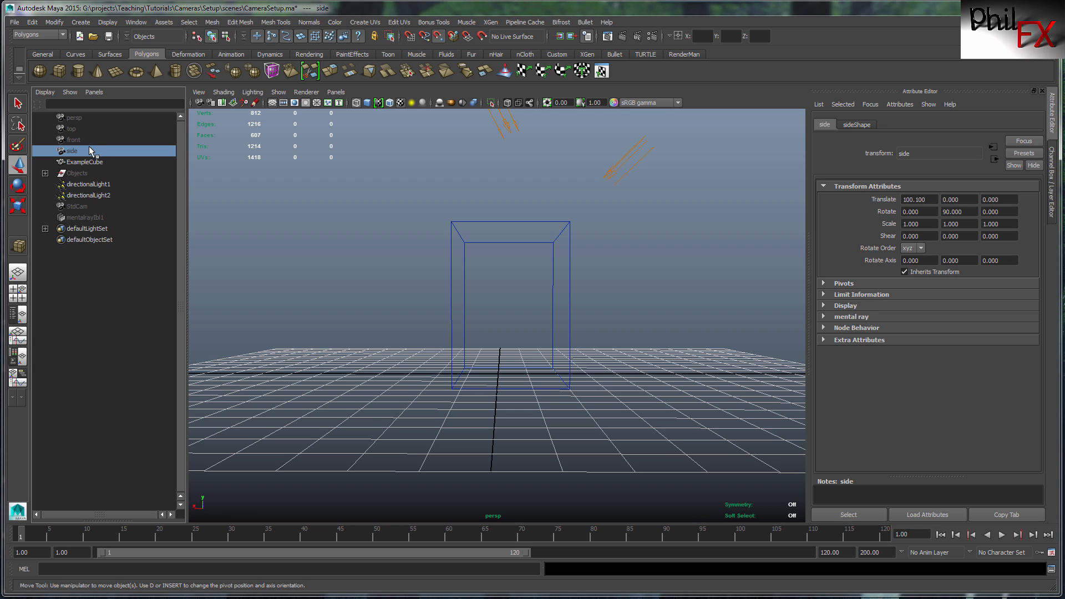
pyautogui.click(73, 132)
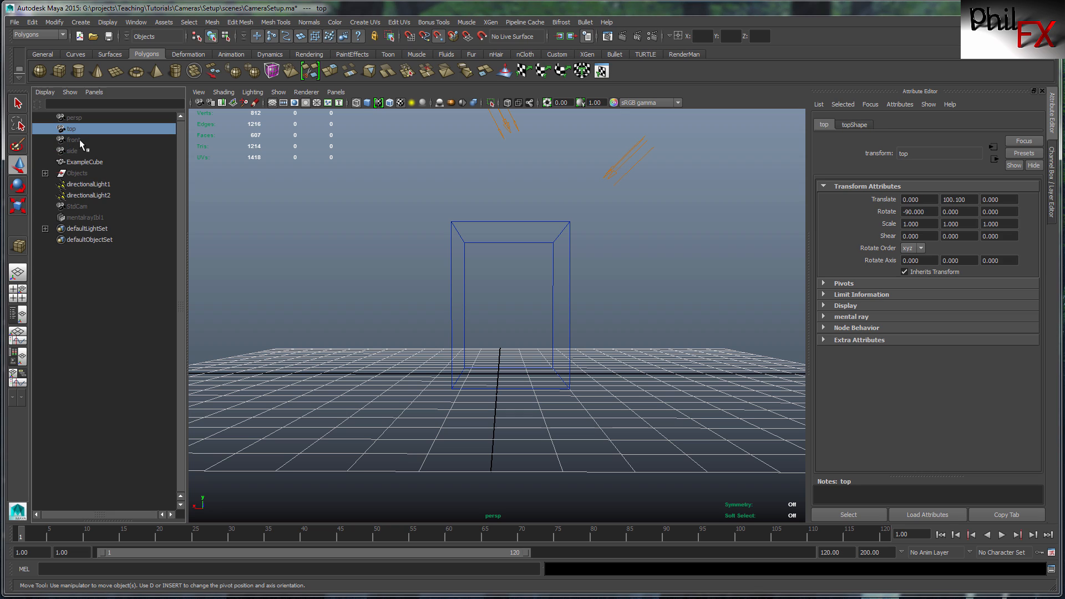
pyautogui.click(79, 139)
pyautogui.click(78, 150)
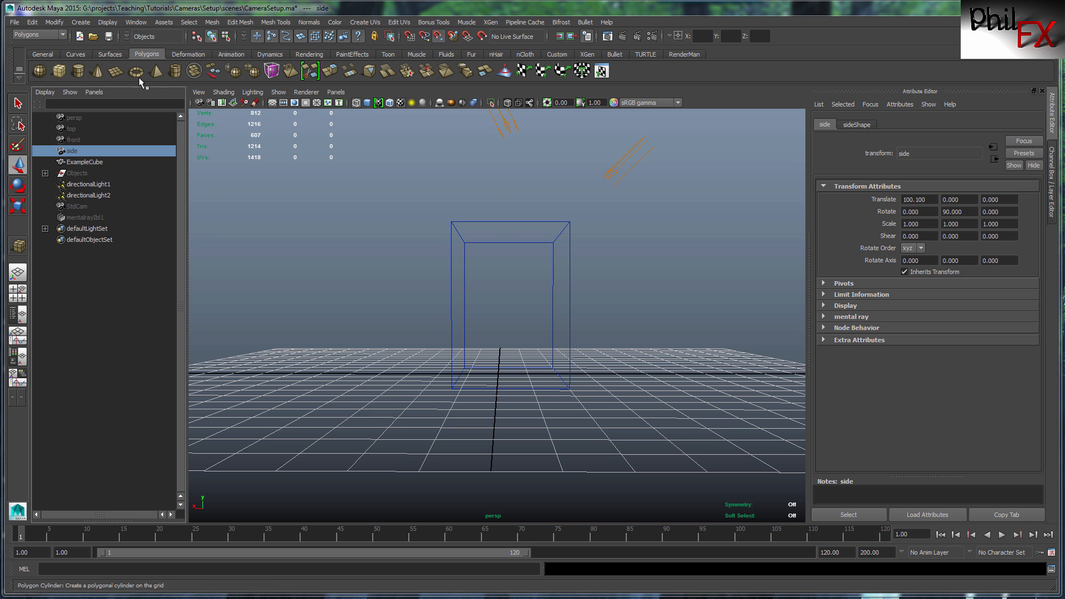
# - Bring up the rendering tools and keep the camera creation commands open as a floating list over the viewport
pyautogui.click(309, 54)
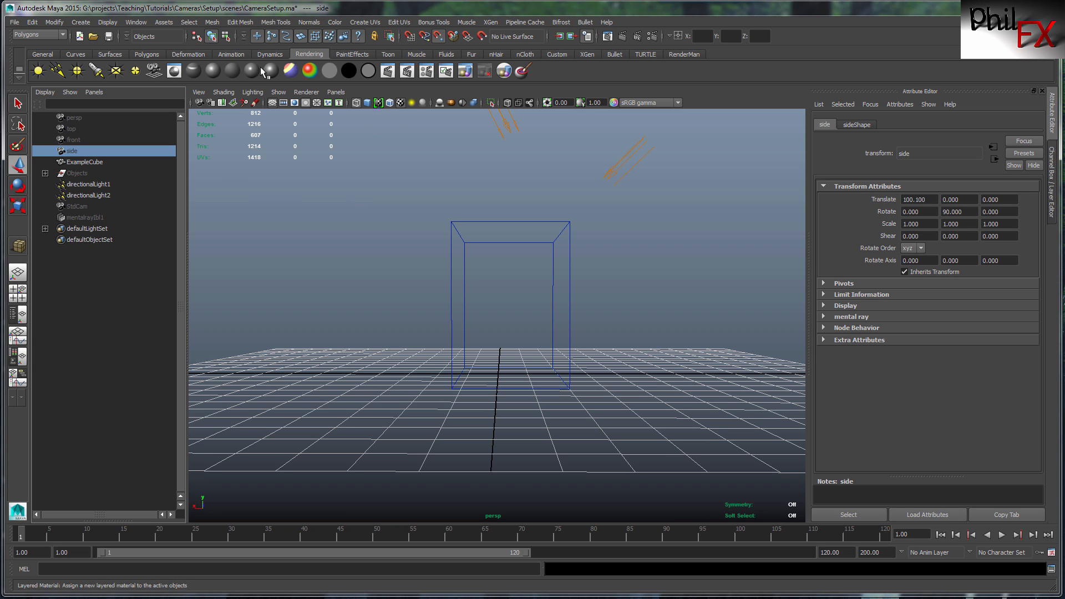
pyautogui.click(81, 22)
pyautogui.moveTo(93, 80)
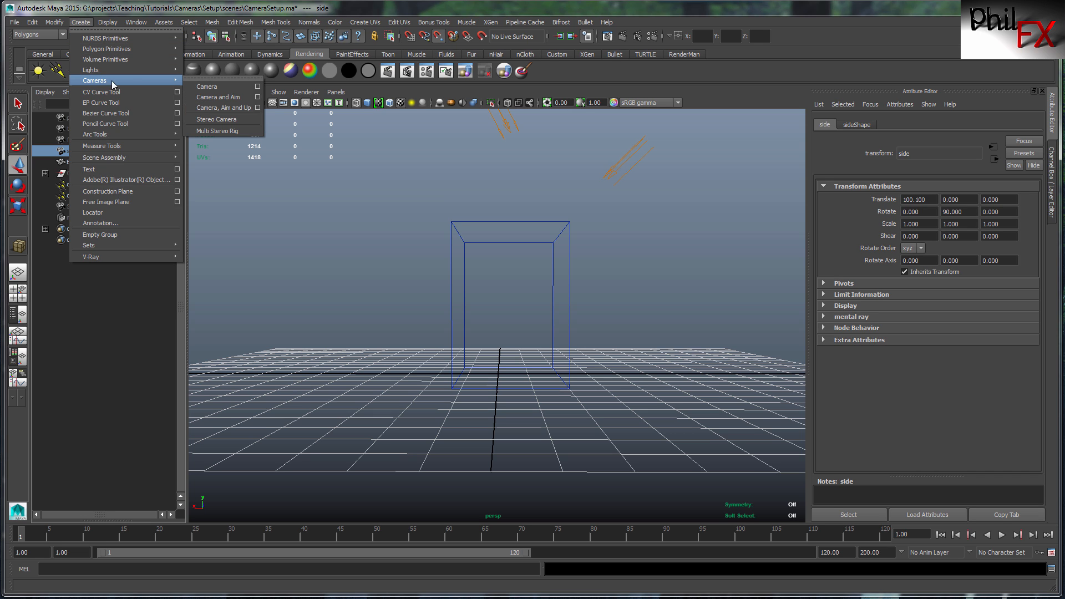
pyautogui.click(205, 79)
pyautogui.moveTo(242, 66); pyautogui.dragTo(277, 201)
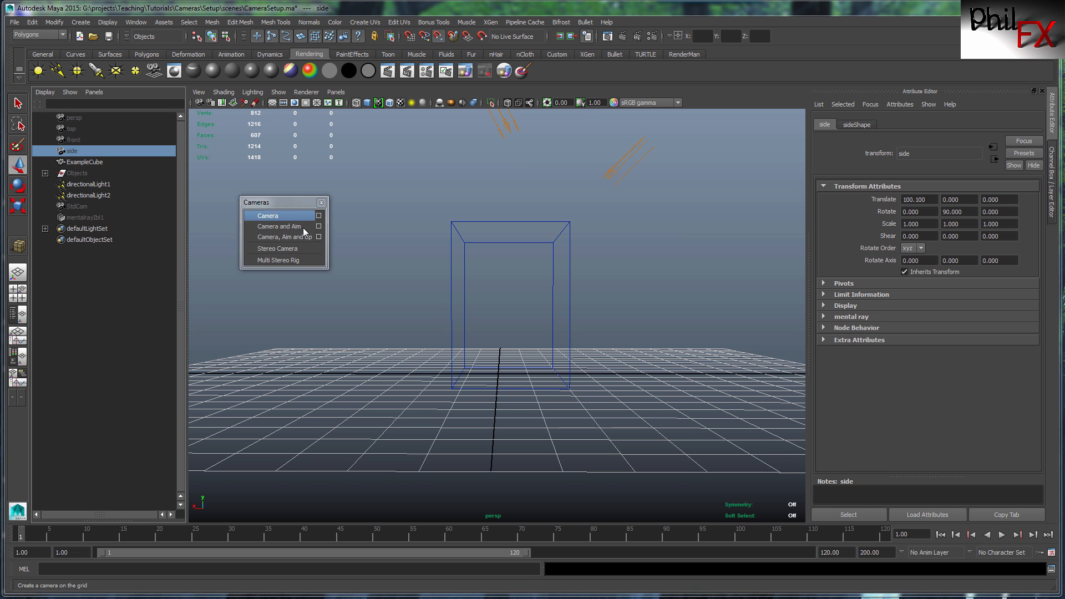
# - Create a non-orthographic camera with center of interest 5, focal length 35 and far clip plane 10000, and dismiss the floating Cameras list
pyautogui.click(319, 215)
pyautogui.moveTo(447, 149); pyautogui.dragTo(478, 94)
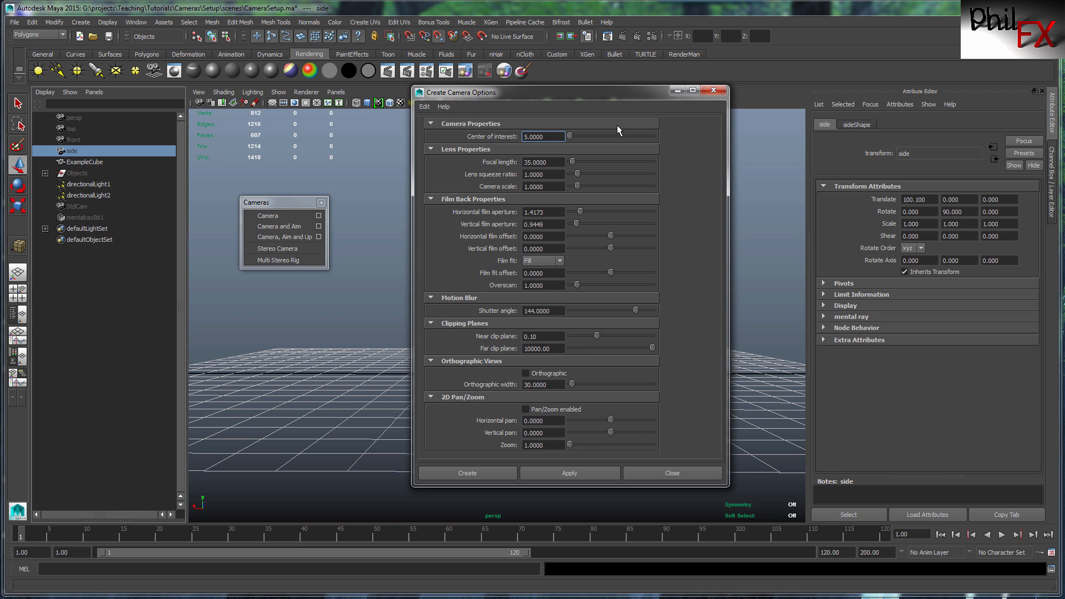
pyautogui.moveTo(603, 91); pyautogui.dragTo(617, 116)
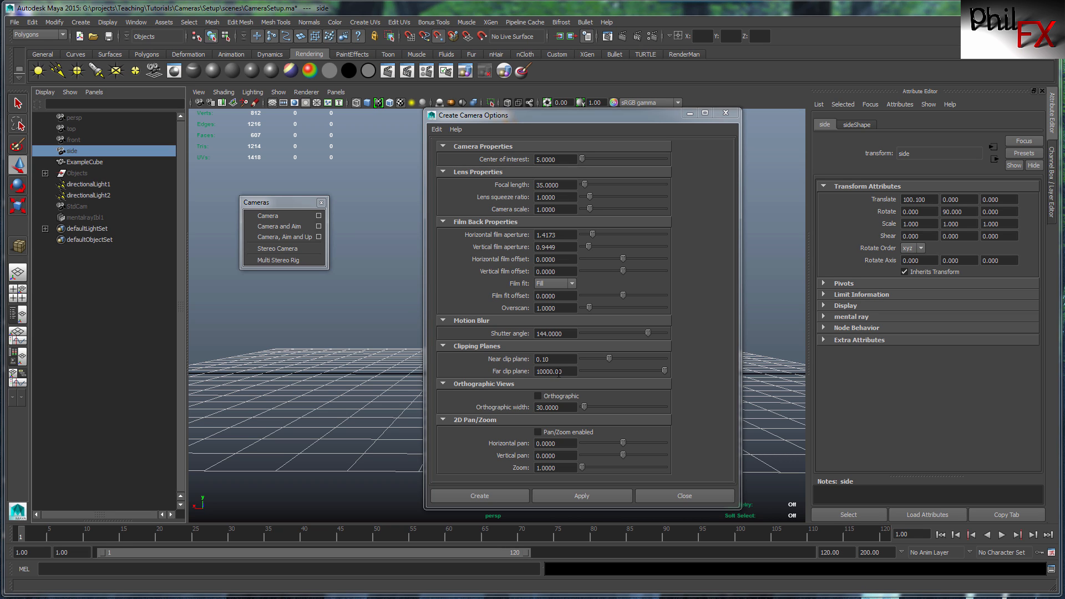
pyautogui.click(538, 396)
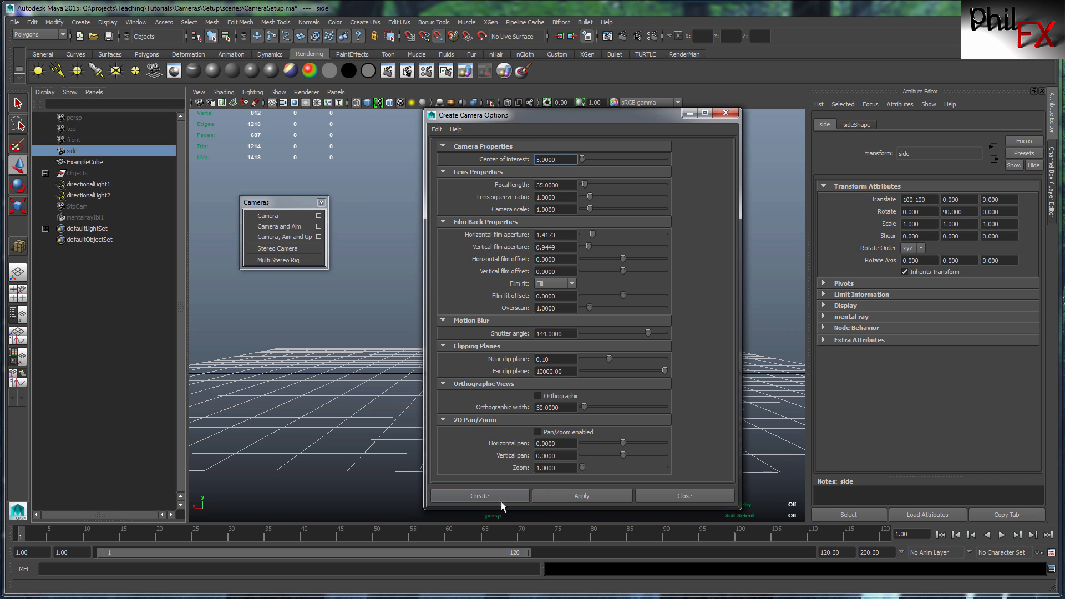
pyautogui.click(474, 494)
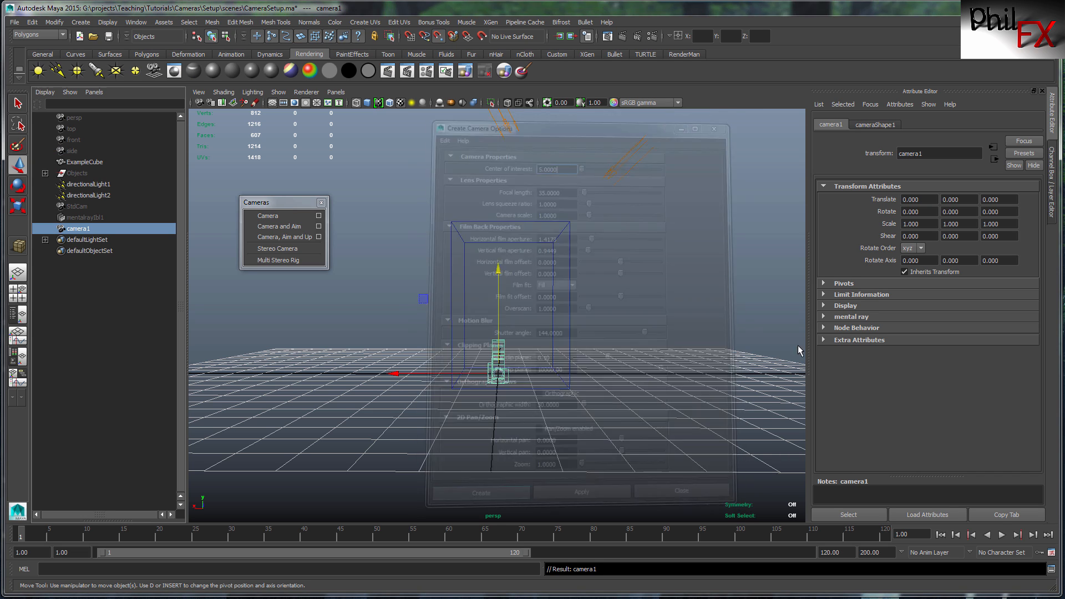
pyautogui.click(321, 203)
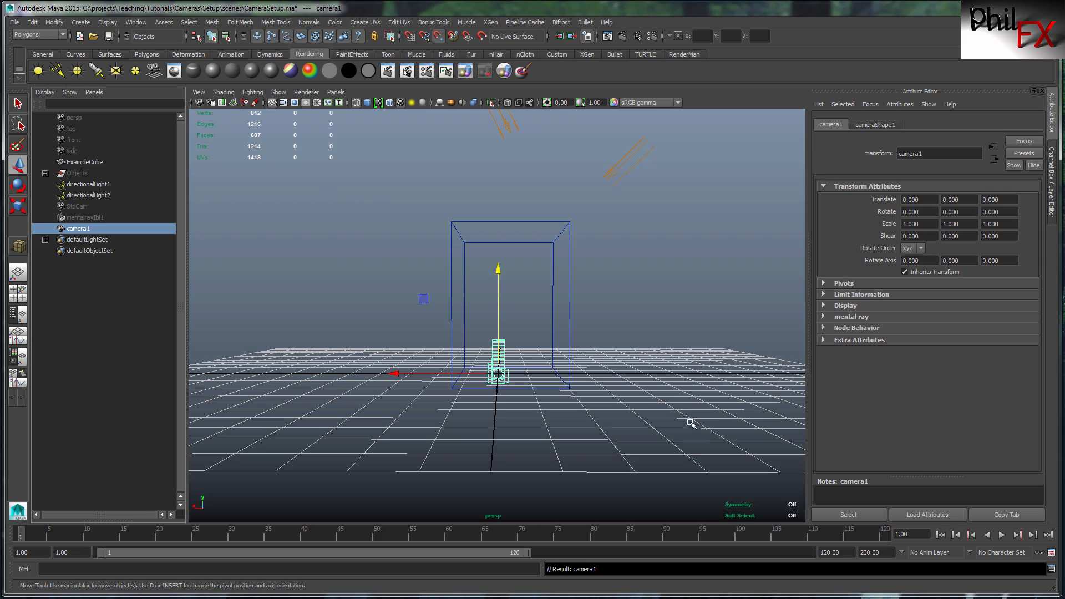
# - Move the new camera forward along Z from the origin to about 5.443
pyautogui.keyDown('alt'); pyautogui.moveTo(659, 361); pyautogui.dragTo(589, 401); pyautogui.keyUp('alt')
pyautogui.moveTo(465, 386); pyautogui.dragTo(366, 452)
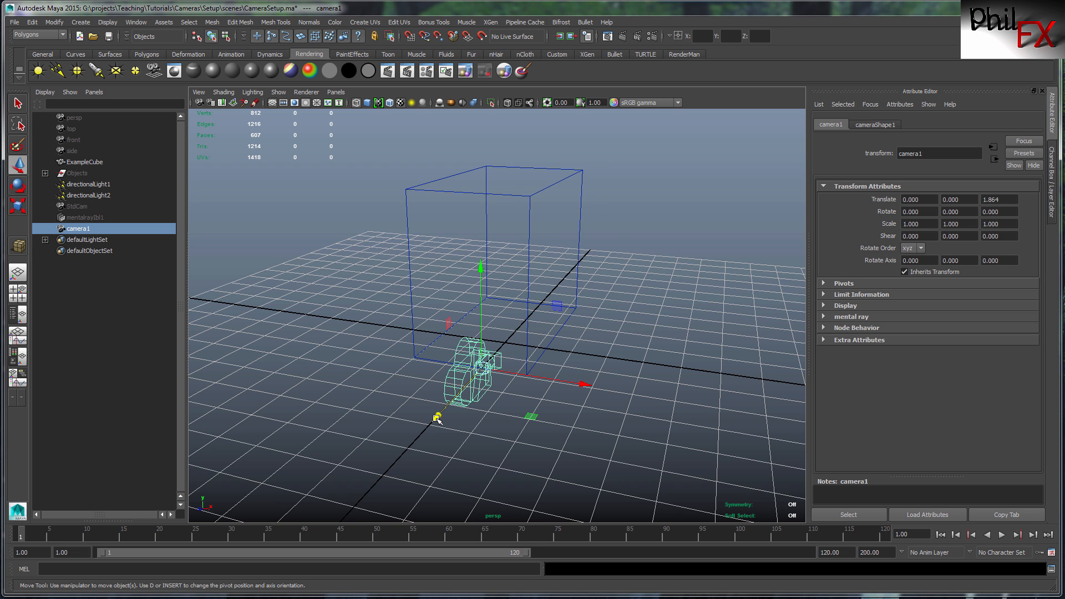
pyautogui.moveTo(437, 420); pyautogui.dragTo(361, 497)
pyautogui.keyDown('alt'); pyautogui.moveTo(425, 472); pyautogui.dragTo(467, 444); pyautogui.keyUp('alt')
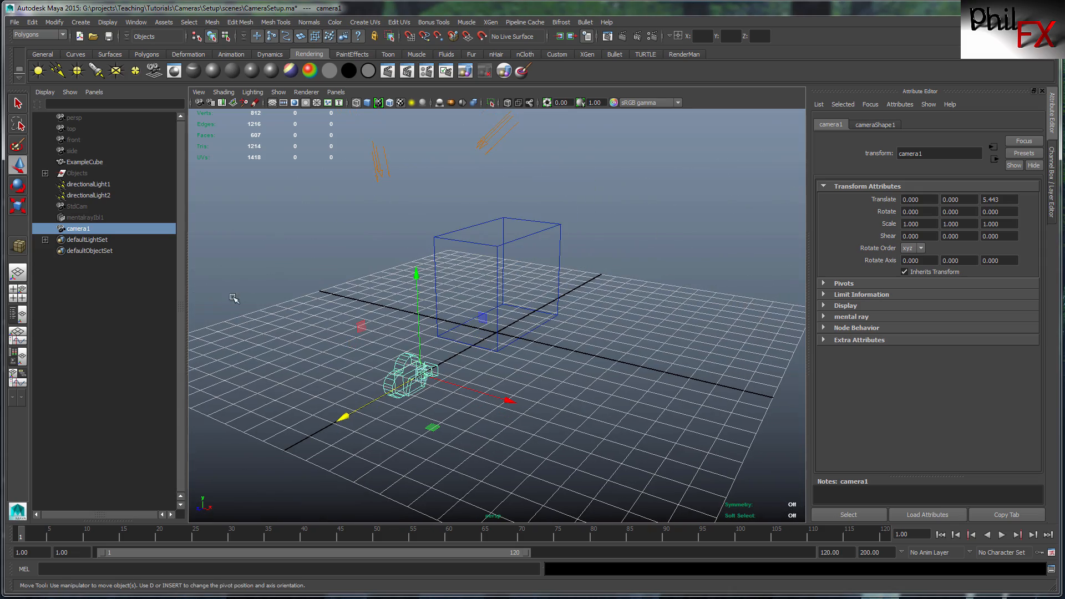
# - Examine the new camera's shape attributes, from focal length and film back to depth of field and special effects
pyautogui.click(884, 126)
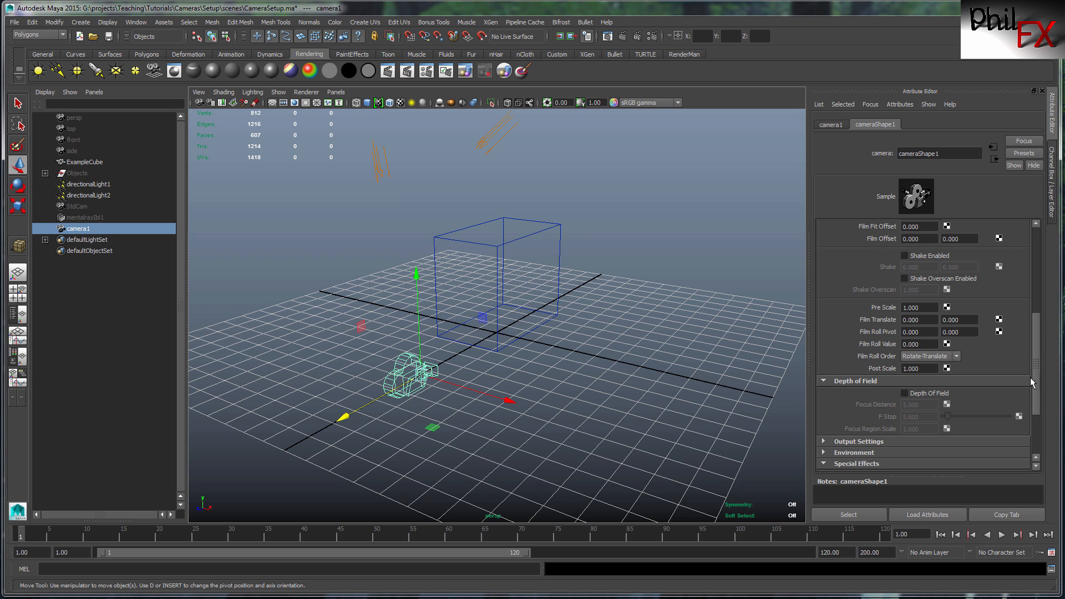
pyautogui.moveTo(1035, 349); pyautogui.dragTo(1047, 249)
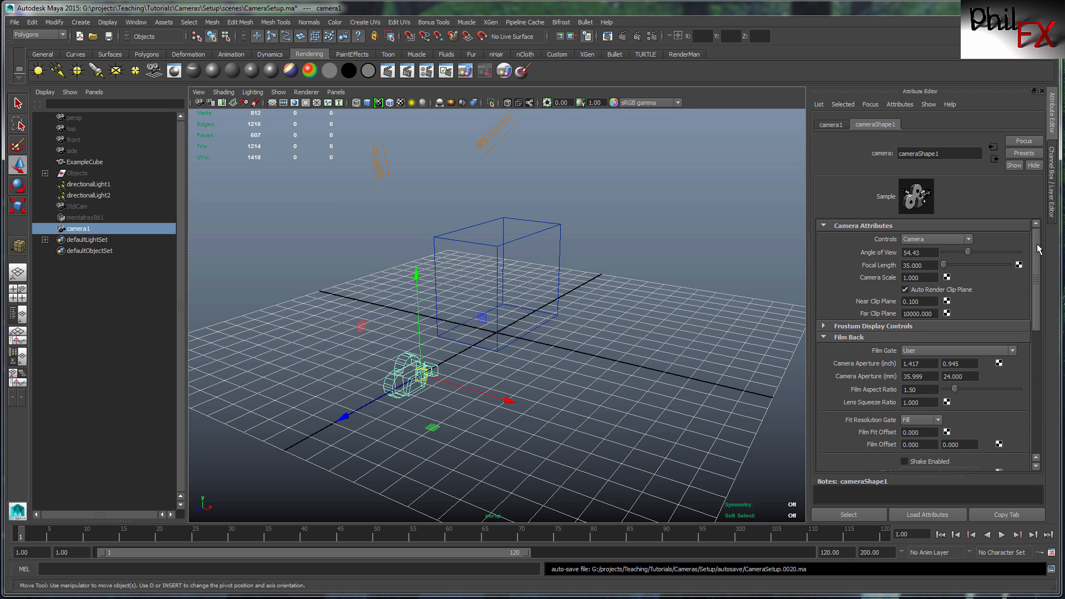
pyautogui.moveTo(1036, 244); pyautogui.dragTo(1036, 367)
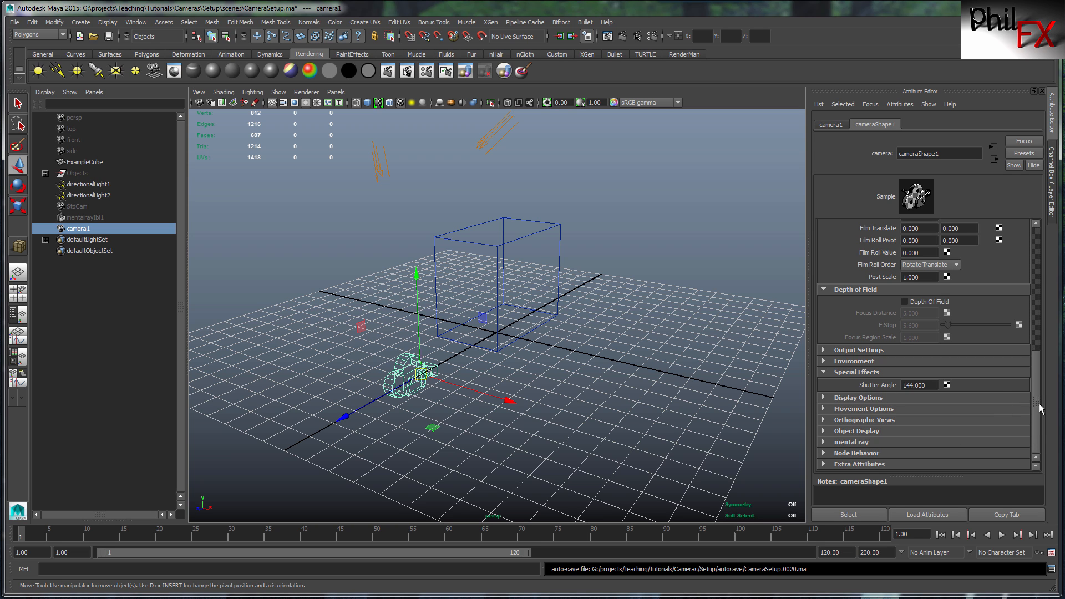
pyautogui.scroll(5, 1030, 405)
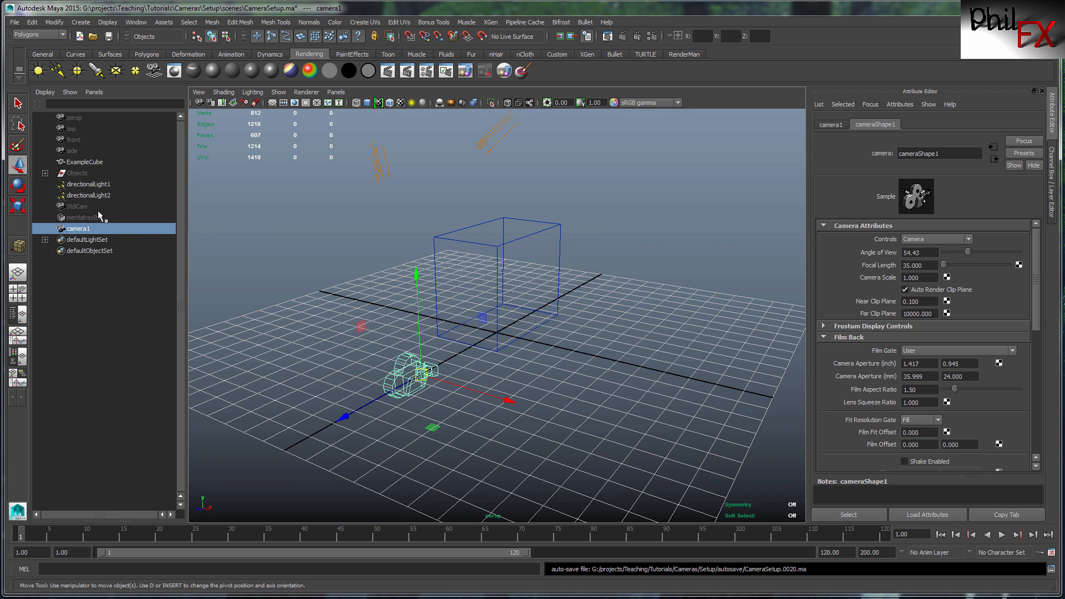
# - Hide ExampleCube in the scene
pyautogui.click(76, 173)
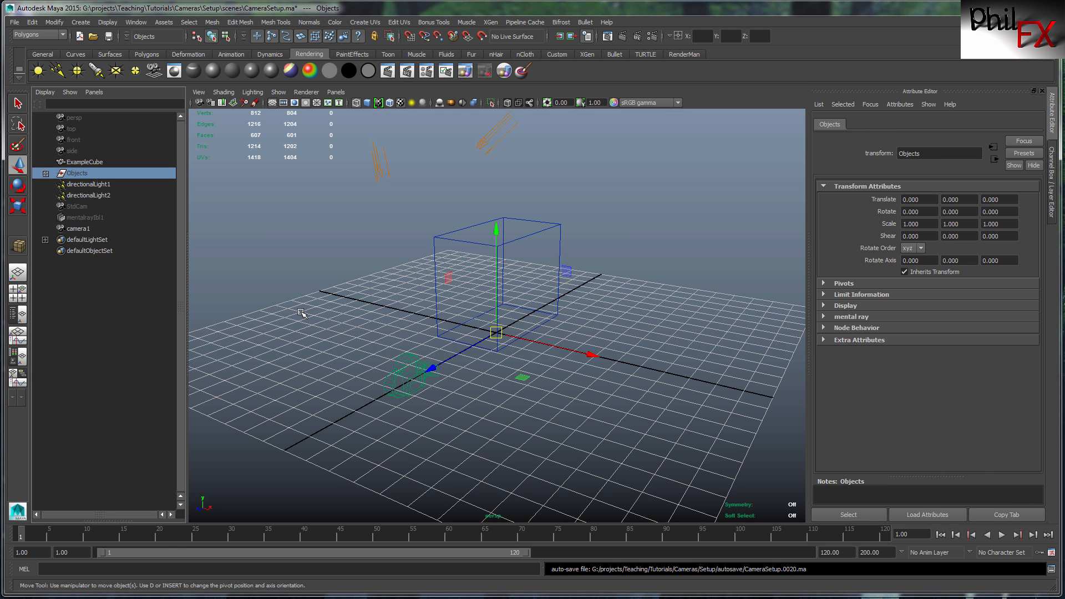
pyautogui.click(97, 164)
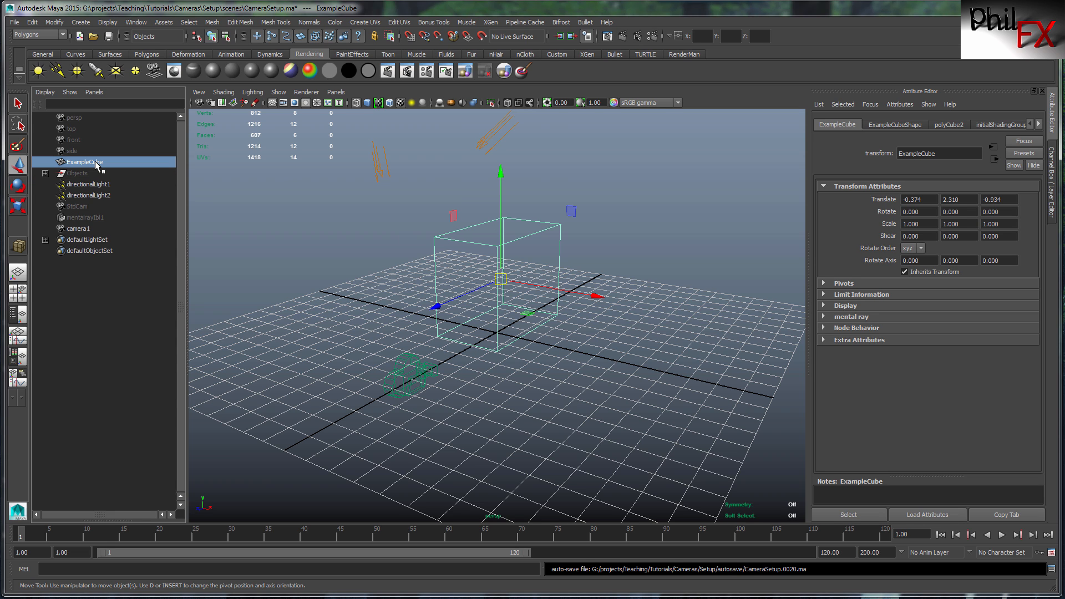
pyautogui.hotkey('ctrl', 'h')
# - Unhide the Objects group and mentalrayIbl1, and display the scene with textured shading
pyautogui.click(82, 172)
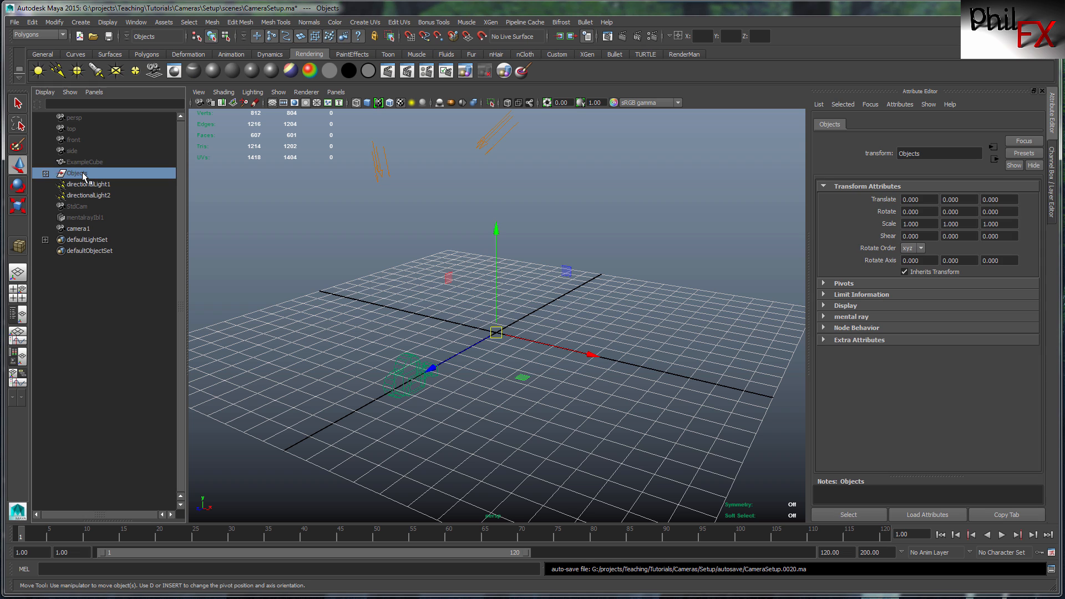
pyautogui.hotkey('shift', 'h')
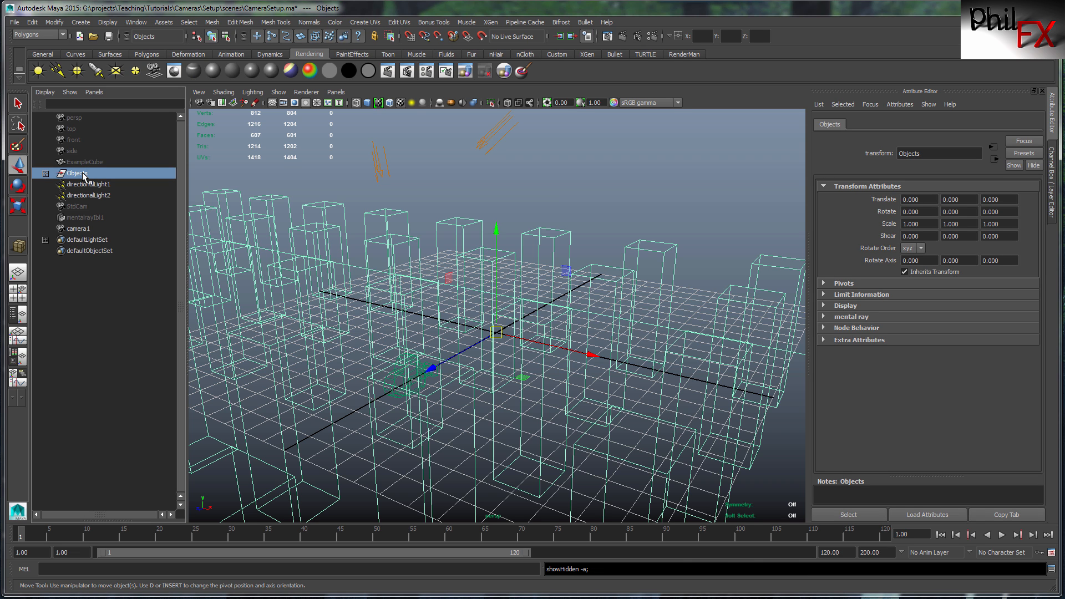
pyautogui.click(94, 214)
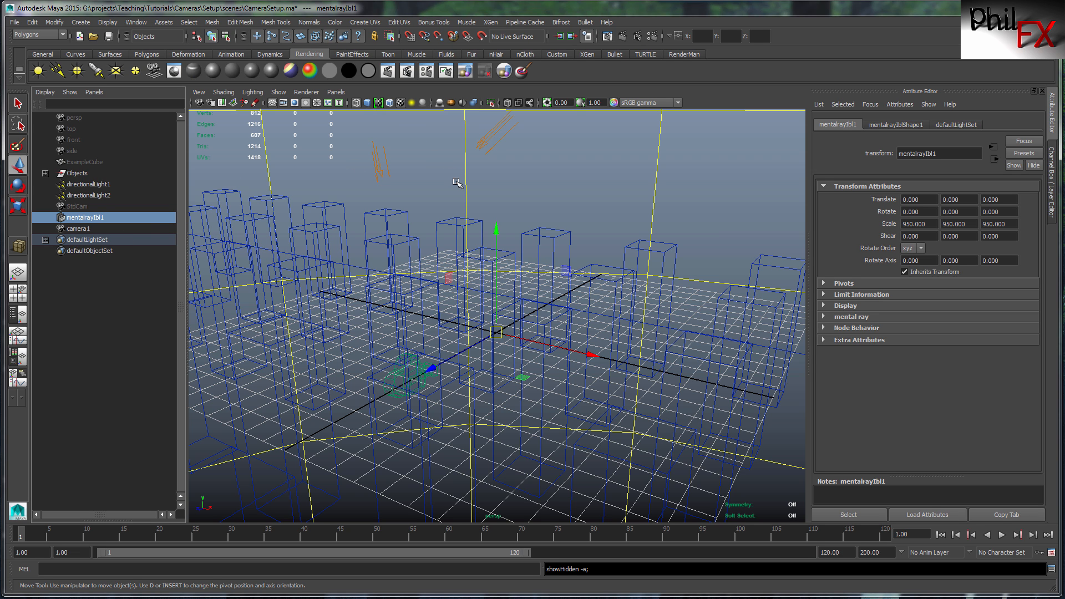
pyautogui.press('6')
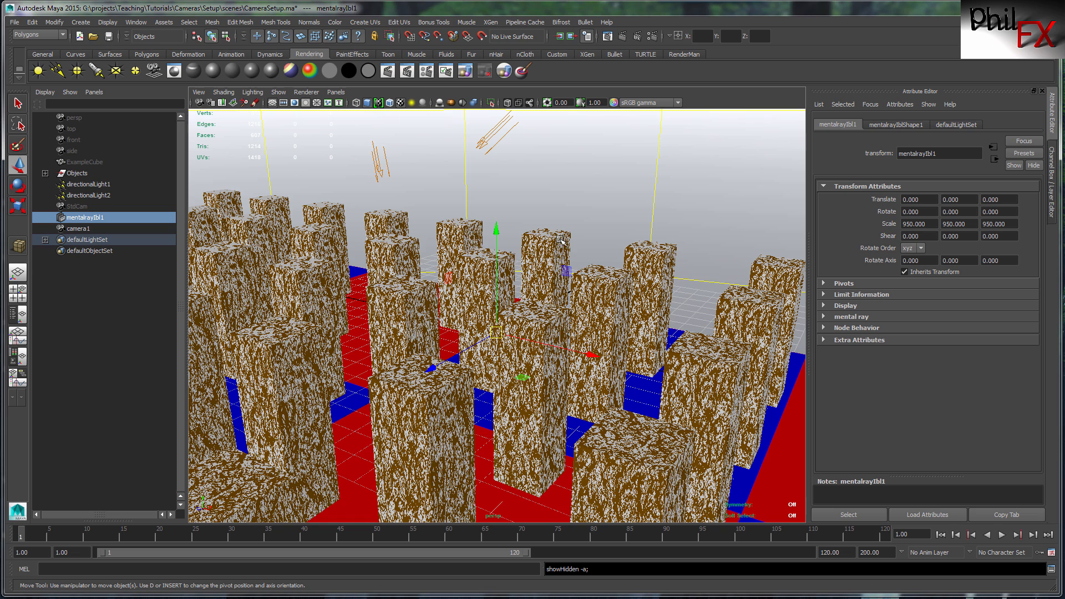
# - Select camera1 and look through it in the viewport
pyautogui.click(78, 229)
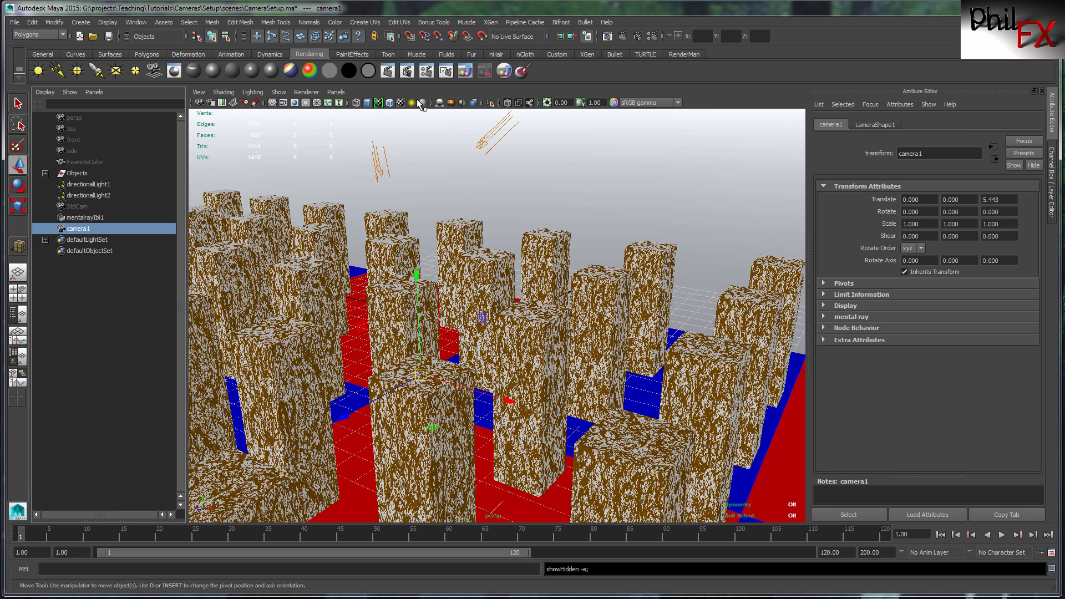
pyautogui.click(339, 93)
pyautogui.moveTo(355, 103)
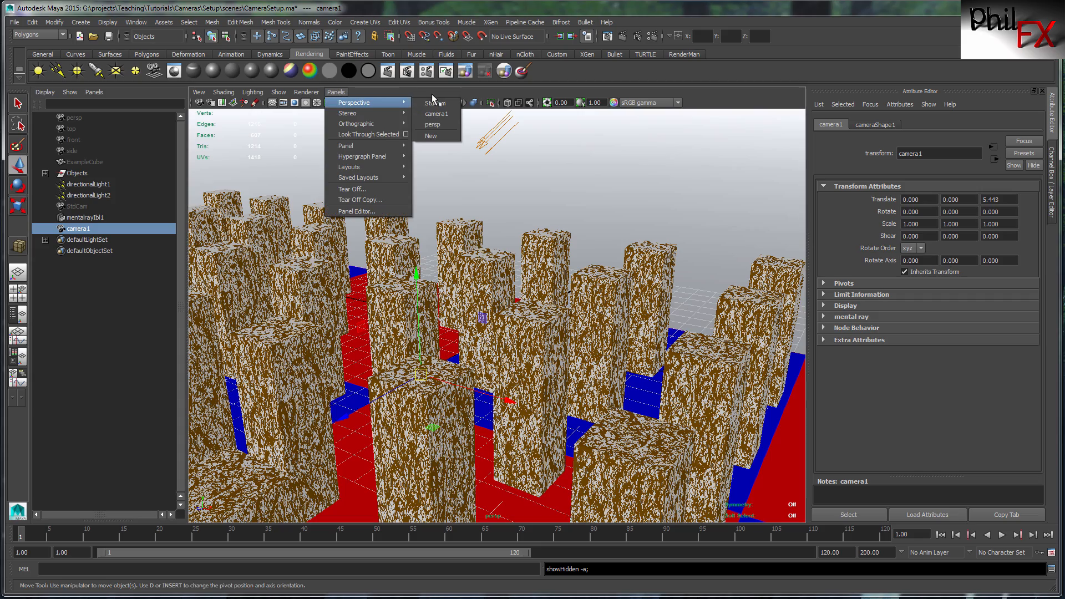
pyautogui.click(438, 115)
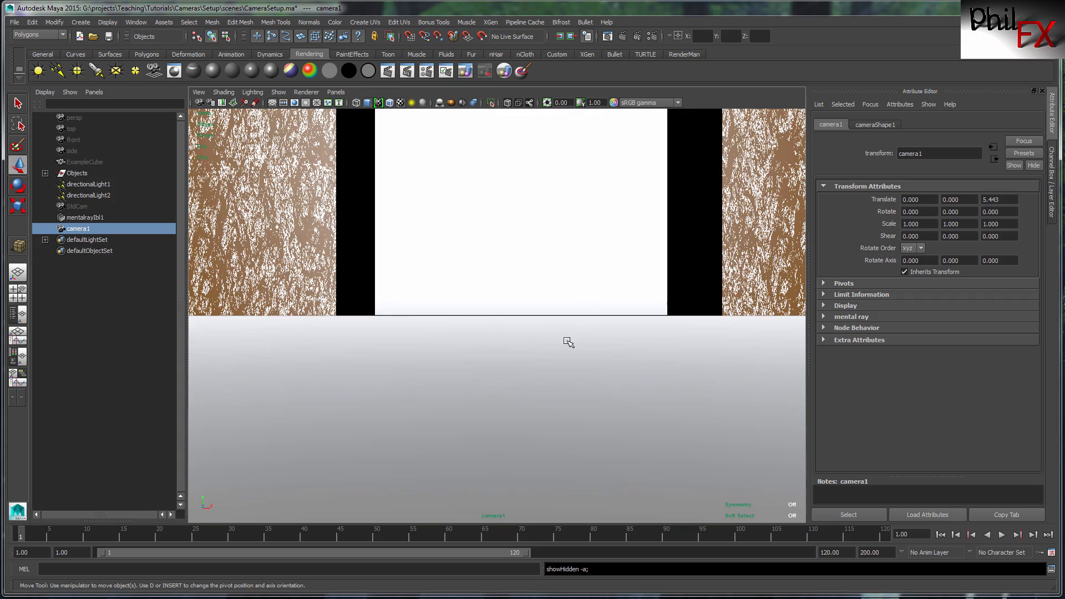
# - Frame the rows of pillars through camera1, placing it at about X 0.445, Y 4.730, Z 55.216 with rotation about -9.6, 0.8, 0
pyautogui.keyDown('alt'); pyautogui.moveTo(631, 324); pyautogui.dragTo(278, 335, button='right'); pyautogui.keyUp('alt')
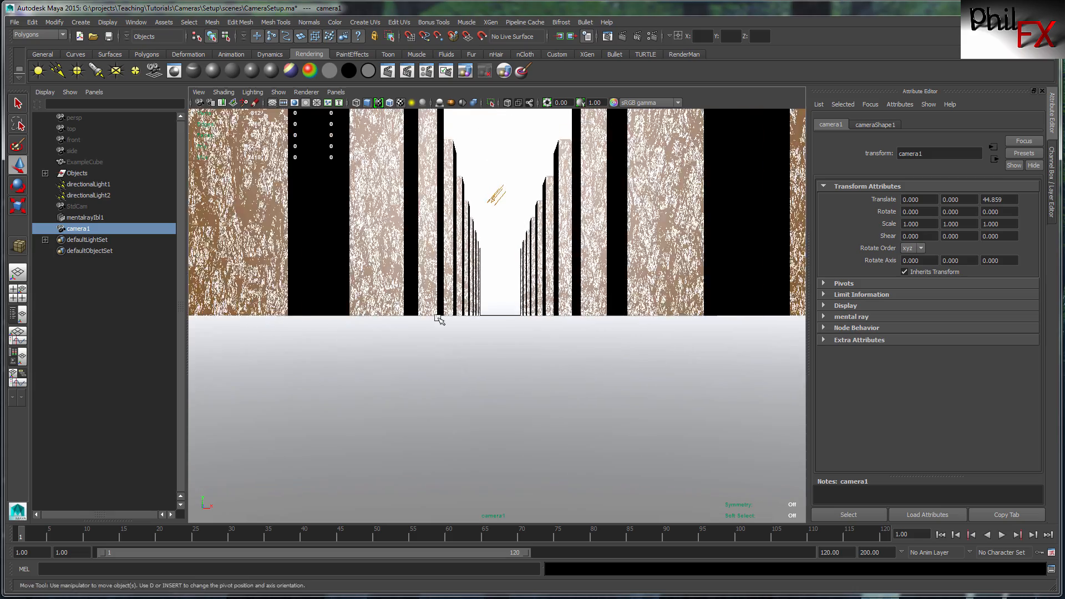
pyautogui.keyDown('alt'); pyautogui.moveTo(439, 318); pyautogui.dragTo(444, 274, button='right'); pyautogui.keyUp('alt')
pyautogui.keyDown('alt'); pyautogui.moveTo(445, 274); pyautogui.dragTo(478, 273); pyautogui.keyUp('alt')
pyautogui.keyDown('alt'); pyautogui.moveTo(480, 275); pyautogui.dragTo(515, 265, button='right'); pyautogui.keyUp('alt')
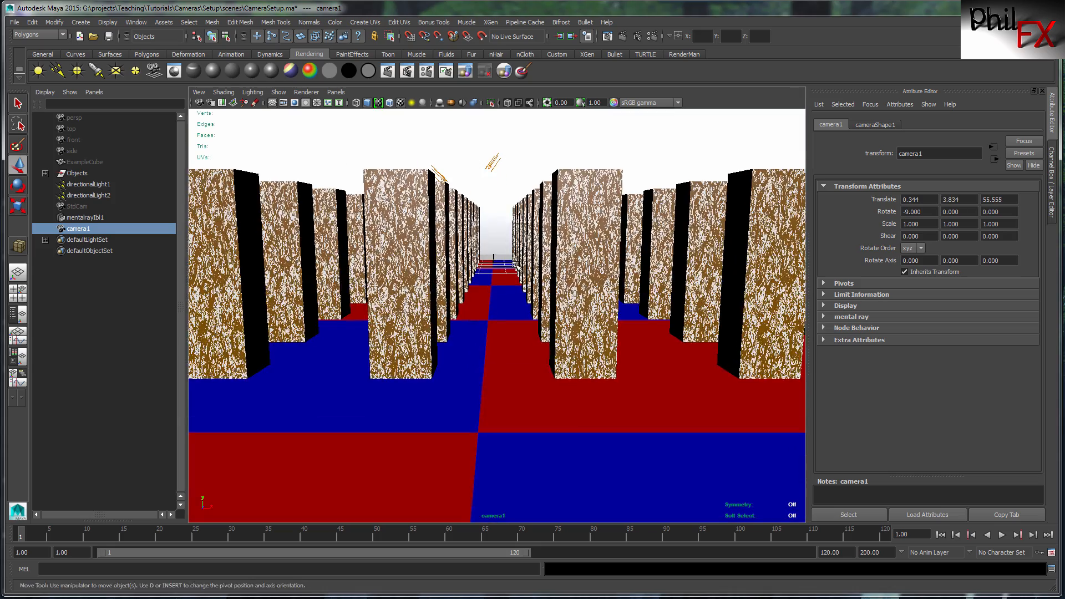
pyautogui.keyDown('alt'); pyautogui.moveTo(515, 265); pyautogui.dragTo(515, 269, button='middle'); pyautogui.keyUp('alt')
pyautogui.keyDown('alt'); pyautogui.moveTo(515, 269); pyautogui.dragTo(513, 271); pyautogui.keyUp('alt')
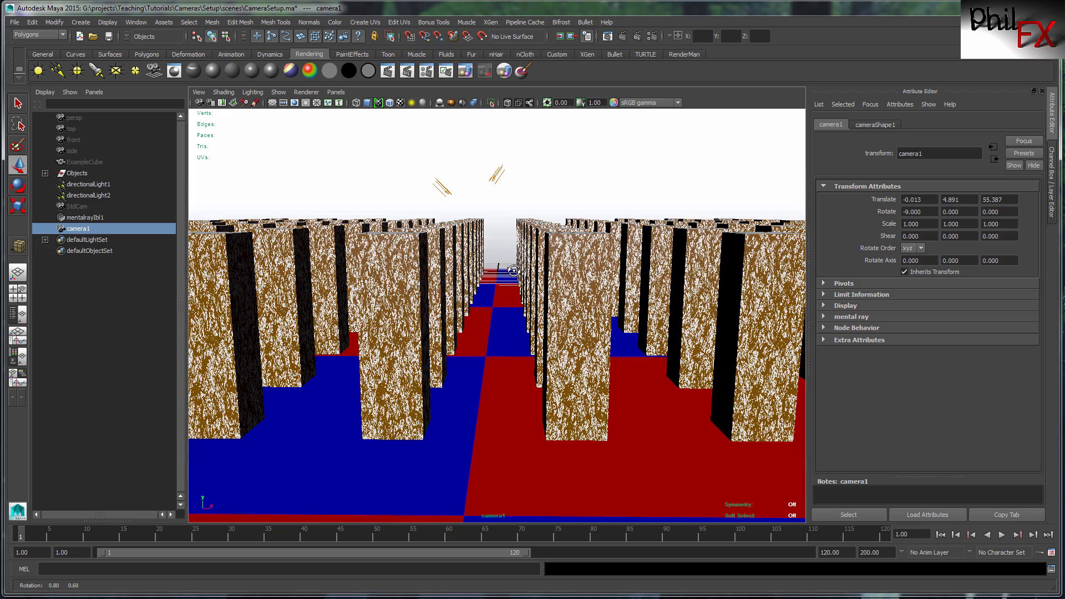
pyautogui.keyDown('alt'); pyautogui.moveTo(514, 271); pyautogui.dragTo(510, 272, button='right'); pyautogui.keyUp('alt')
pyautogui.keyDown('alt'); pyautogui.moveTo(510, 272); pyautogui.dragTo(513, 275, button='middle'); pyautogui.keyUp('alt')
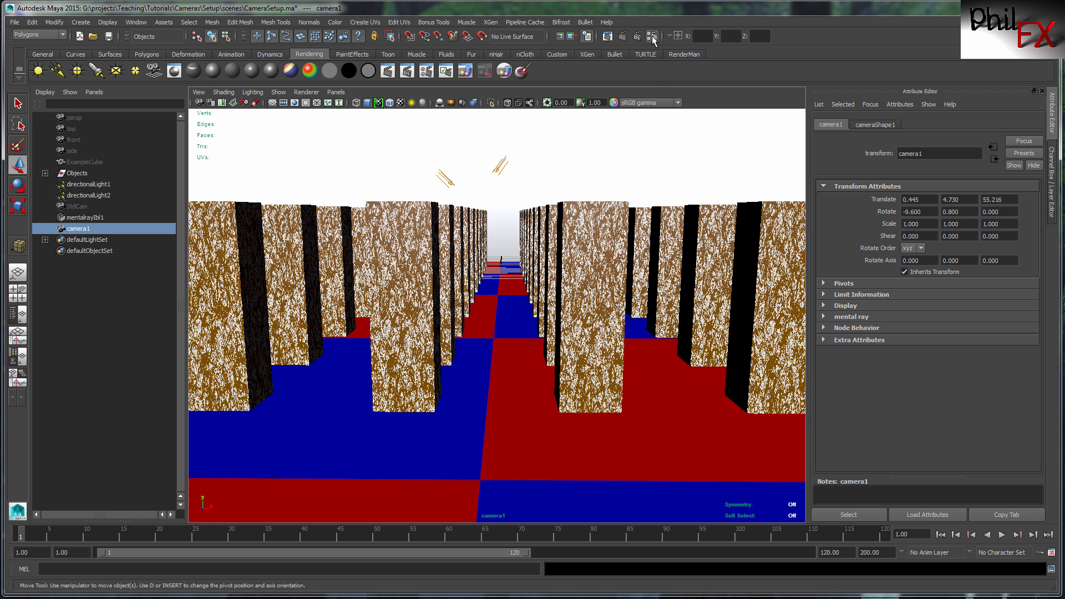
# - Examine the mental ray render settings for common output, quality and indirect lighting
pyautogui.moveTo(665, 122); pyautogui.dragTo(540, 16)
pyautogui.click(430, 72)
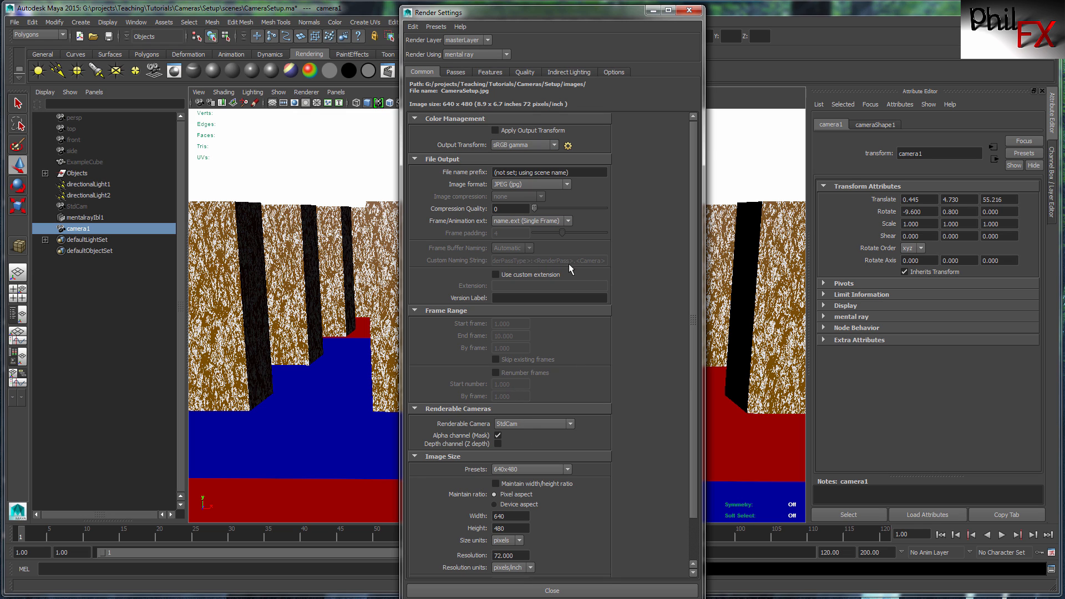
pyautogui.click(524, 73)
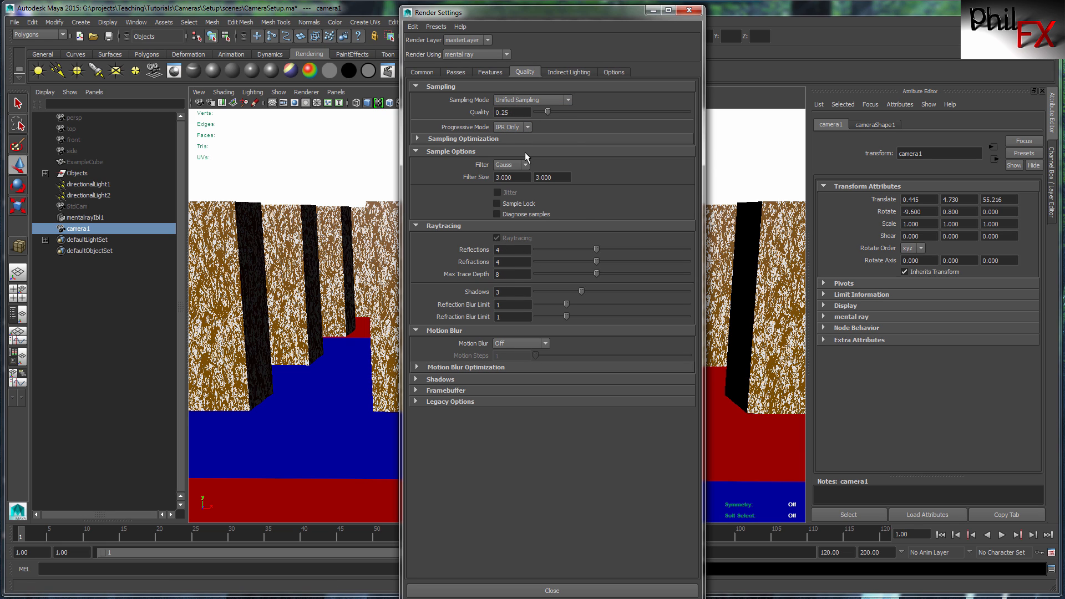
pyautogui.click(563, 72)
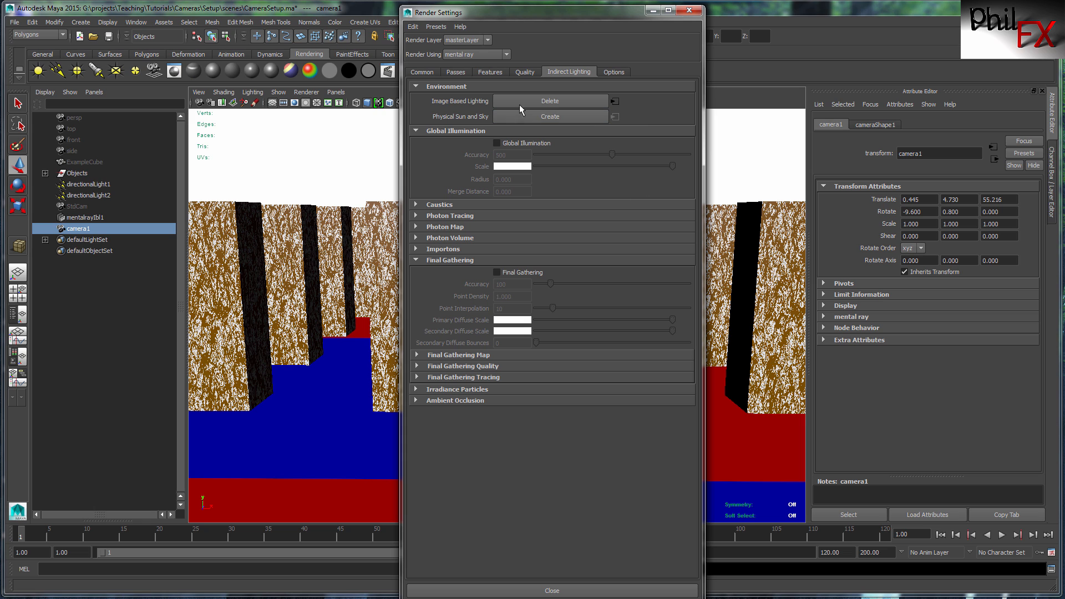
# - Close the render settings and render the current frame with mental ray
pyautogui.click(688, 10)
pyautogui.click(620, 37)
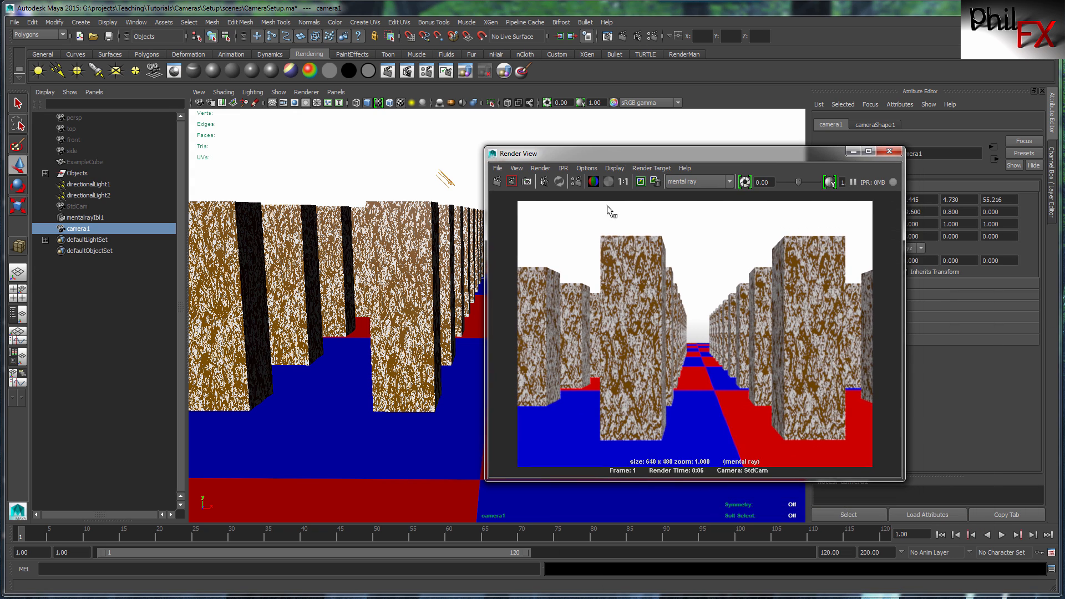
# - Repeat the current render, render the scene through camera1, and move the render window out of the way
pyautogui.click(497, 182)
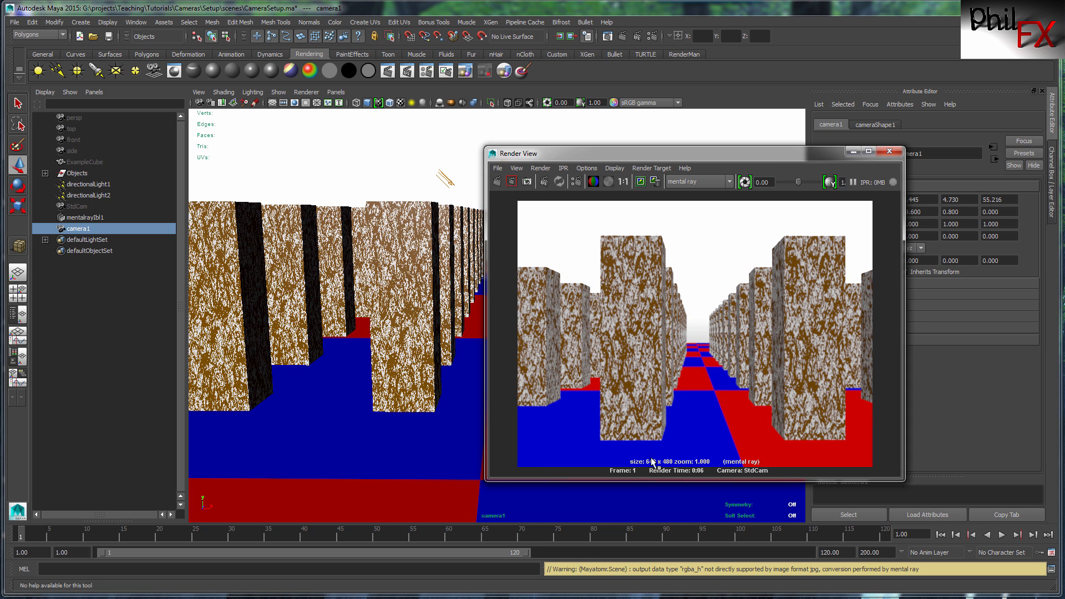
pyautogui.click(540, 168)
pyautogui.moveTo(546, 230)
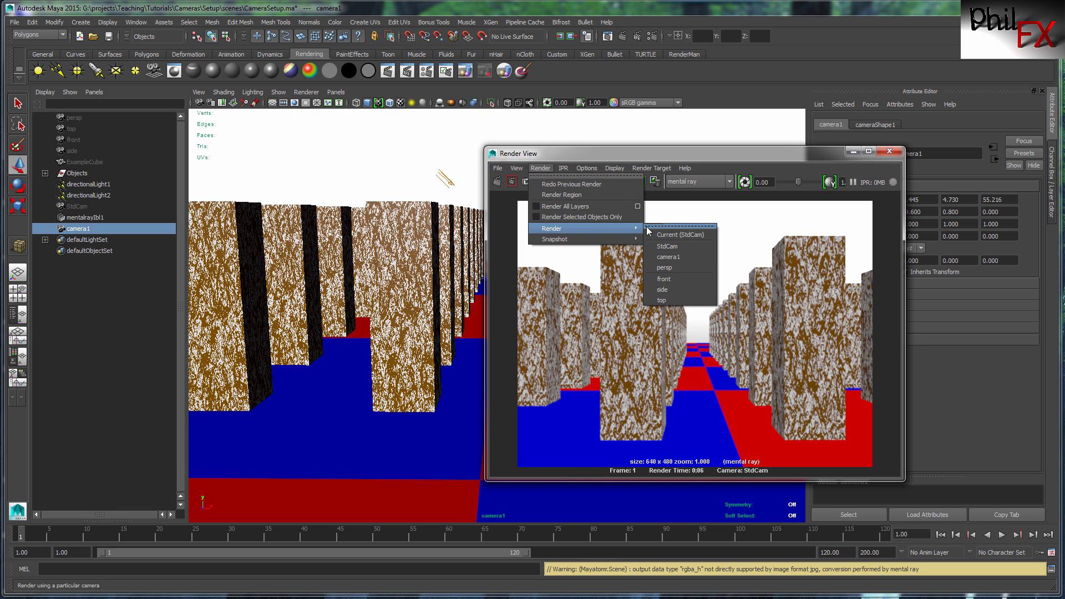
pyautogui.click(668, 257)
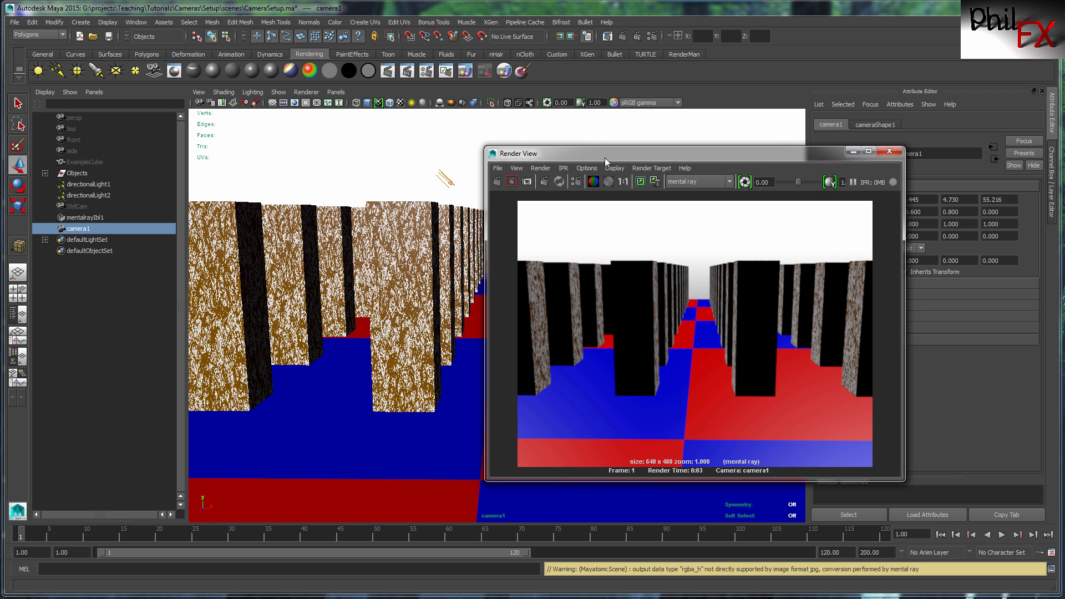
pyautogui.moveTo(606, 157); pyautogui.dragTo(996, 453)
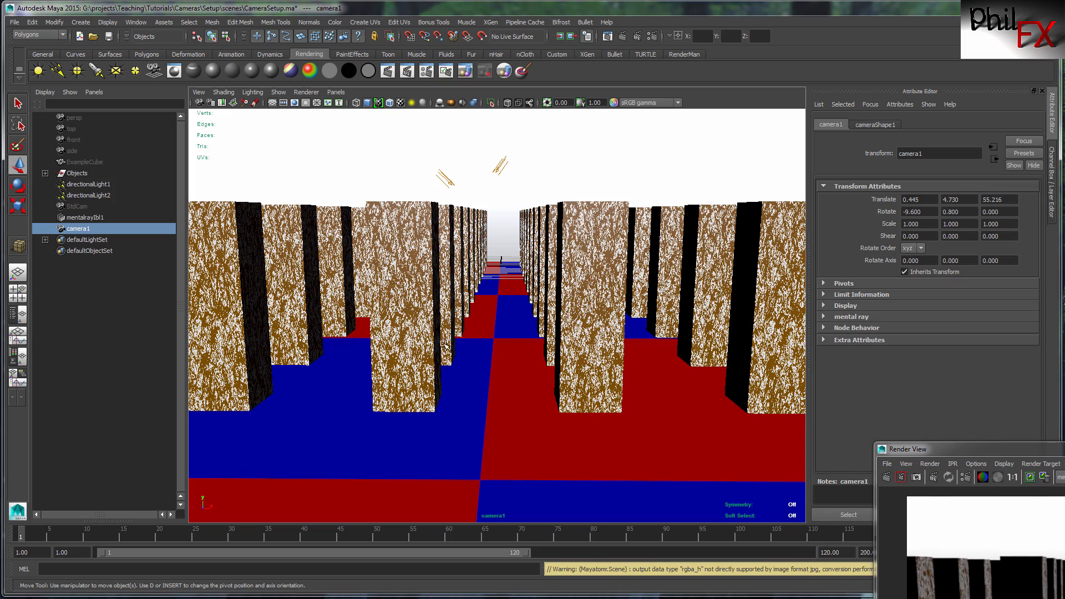
# - Reframe the pillars through camera1 from the opposite end, at about X -4.198, Y 3.508, Z -11.081 with rotation about -7.8, -179.2, 0
pyautogui.keyDown('alt'); pyautogui.moveTo(409, 326); pyautogui.dragTo(621, 325); pyautogui.keyUp('alt')
pyautogui.keyDown('alt'); pyautogui.moveTo(566, 294); pyautogui.dragTo(557, 403, button='middle'); pyautogui.keyUp('alt')
pyautogui.keyDown('alt'); pyautogui.moveTo(558, 403); pyautogui.dragTo(556, 378); pyautogui.keyUp('alt')
pyautogui.keyDown('alt'); pyautogui.moveTo(455, 402); pyautogui.dragTo(539, 412, button='right'); pyautogui.keyUp('alt')
pyautogui.keyDown('alt'); pyautogui.moveTo(539, 412); pyautogui.dragTo(478, 307); pyautogui.keyUp('alt')
pyautogui.keyDown('alt'); pyautogui.moveTo(478, 307); pyautogui.dragTo(571, 300, button='right'); pyautogui.keyUp('alt')
pyautogui.keyDown('alt'); pyautogui.moveTo(571, 299); pyautogui.dragTo(482, 314, button='middle'); pyautogui.keyUp('alt')
pyautogui.moveTo(482, 314)
pyautogui.keyDown('alt'); pyautogui.mouseDown()
pyautogui.moveTo(497, 305)
pyautogui.moveTo(500, 322)
pyautogui.mouseUp(); pyautogui.keyUp('alt')
pyautogui.keyDown('alt'); pyautogui.moveTo(500, 323); pyautogui.dragTo(545, 286, button='right'); pyautogui.keyUp('alt')
pyautogui.keyDown('alt'); pyautogui.moveTo(544, 286); pyautogui.dragTo(543, 313, button='middle'); pyautogui.keyUp('alt')
pyautogui.keyDown('alt'); pyautogui.moveTo(542, 312); pyautogui.dragTo(534, 285, button='right'); pyautogui.keyUp('alt')
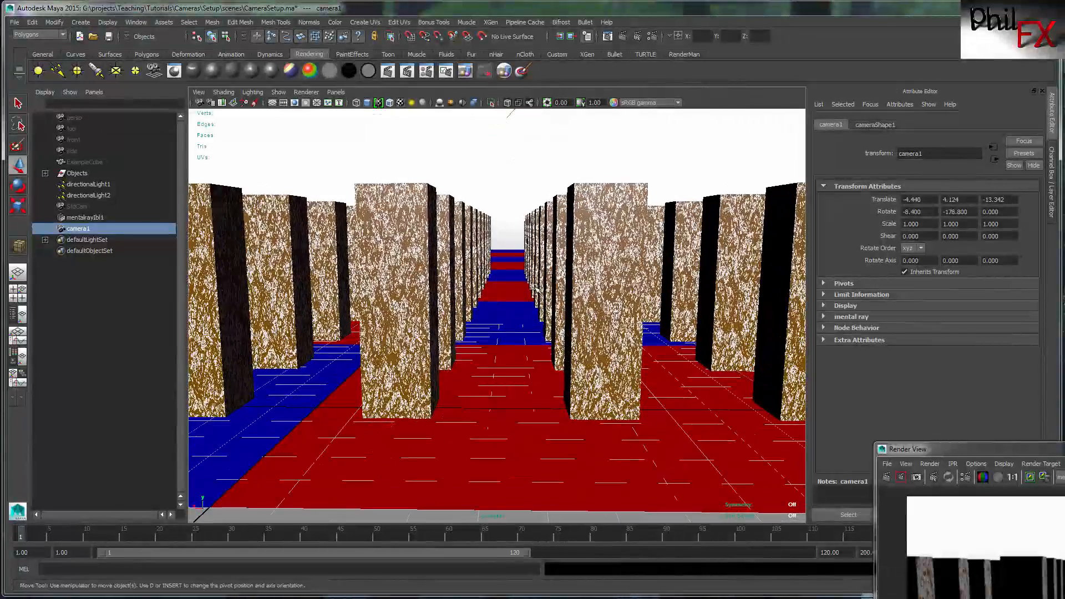
pyautogui.keyDown('alt'); pyautogui.moveTo(534, 285); pyautogui.dragTo(536, 283); pyautogui.keyUp('alt')
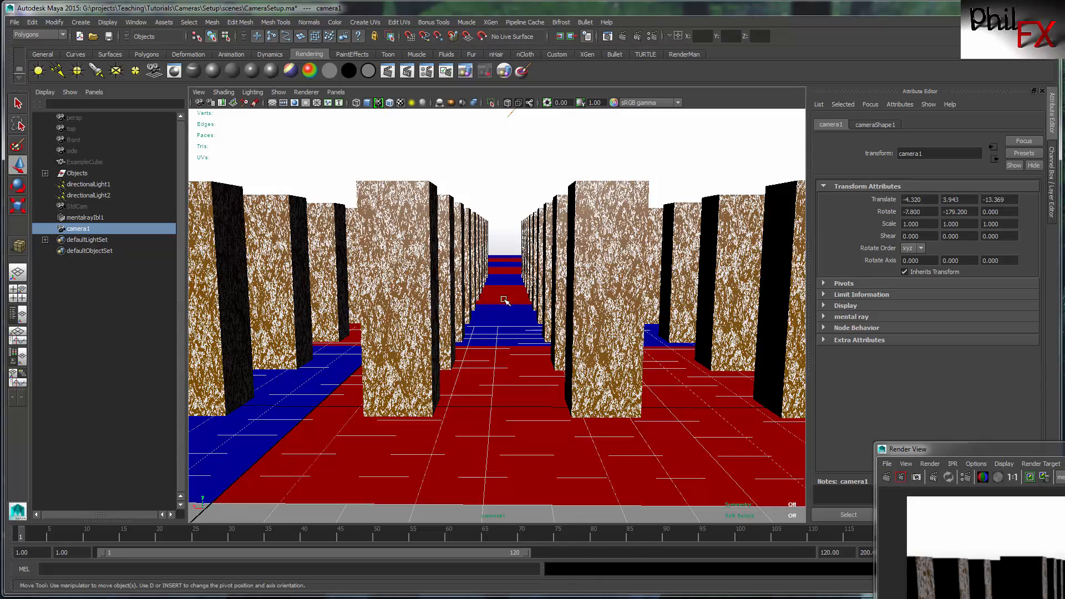
pyautogui.keyDown('alt'); pyautogui.moveTo(499, 300); pyautogui.dragTo(507, 290, button='middle'); pyautogui.keyUp('alt')
pyautogui.keyDown('alt'); pyautogui.moveTo(494, 305); pyautogui.dragTo(508, 290, button='right'); pyautogui.keyUp('alt')
pyautogui.keyDown('alt'); pyautogui.moveTo(508, 290); pyautogui.dragTo(499, 298, button='middle'); pyautogui.keyUp('alt')
pyautogui.scroll(1, 499, 298)
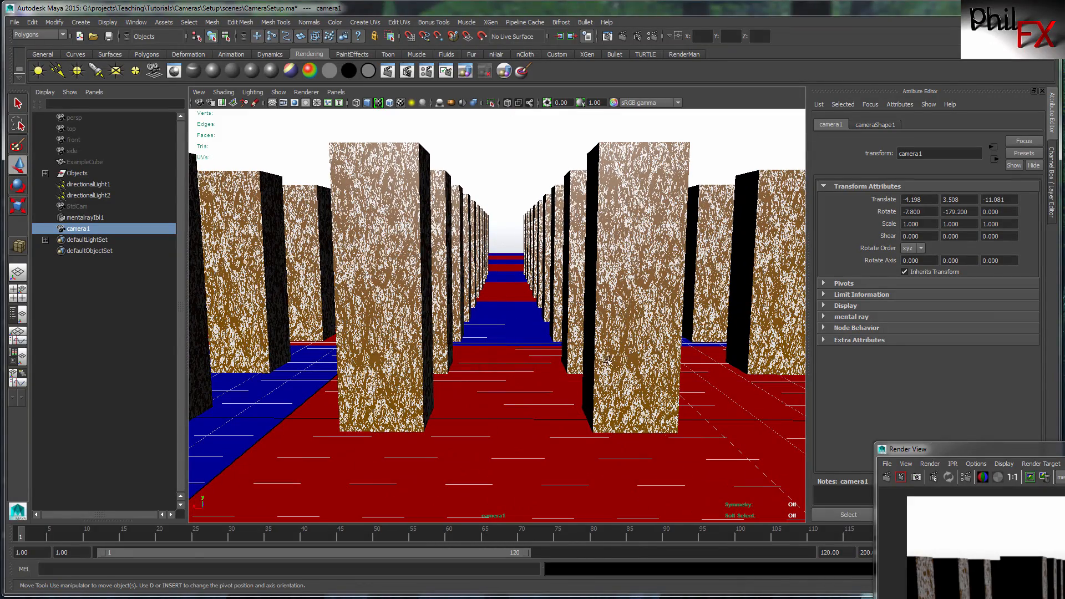
# - Render the new camera1 framing with mental ray and move the render window aside
pyautogui.moveTo(963, 449); pyautogui.dragTo(553, 153)
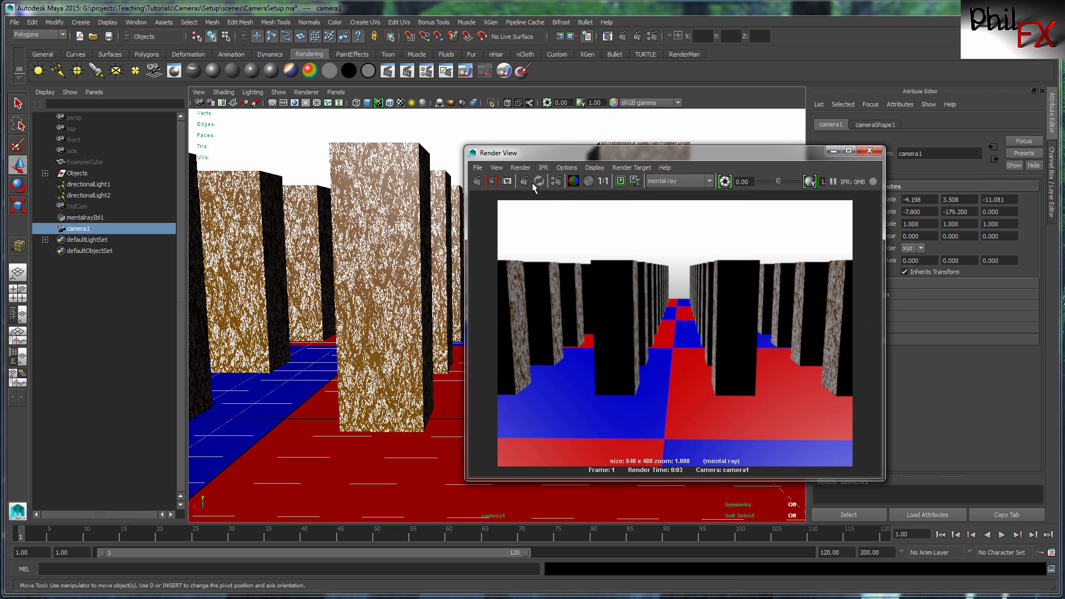
pyautogui.click(480, 183)
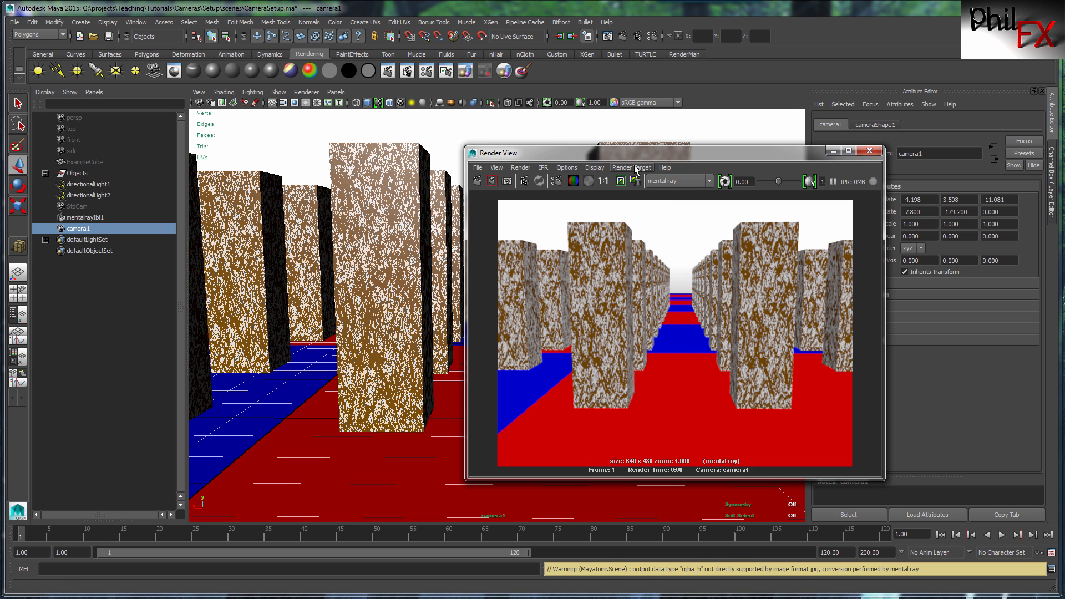
pyautogui.moveTo(570, 152); pyautogui.dragTo(1064, 70)
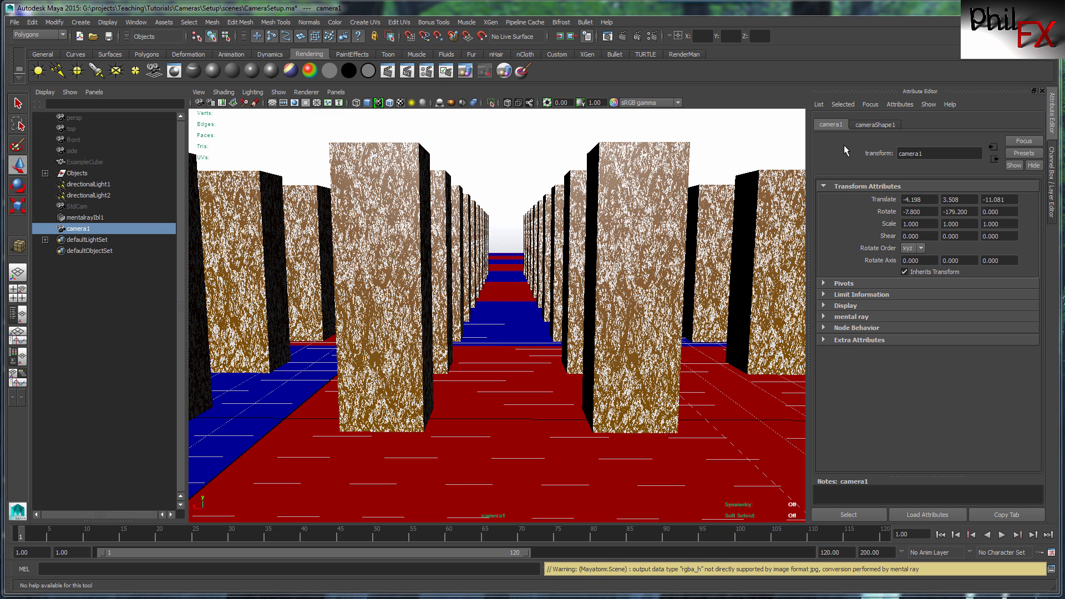
# - Set the focal length of cameraShape1 to 20
pyautogui.click(875, 125)
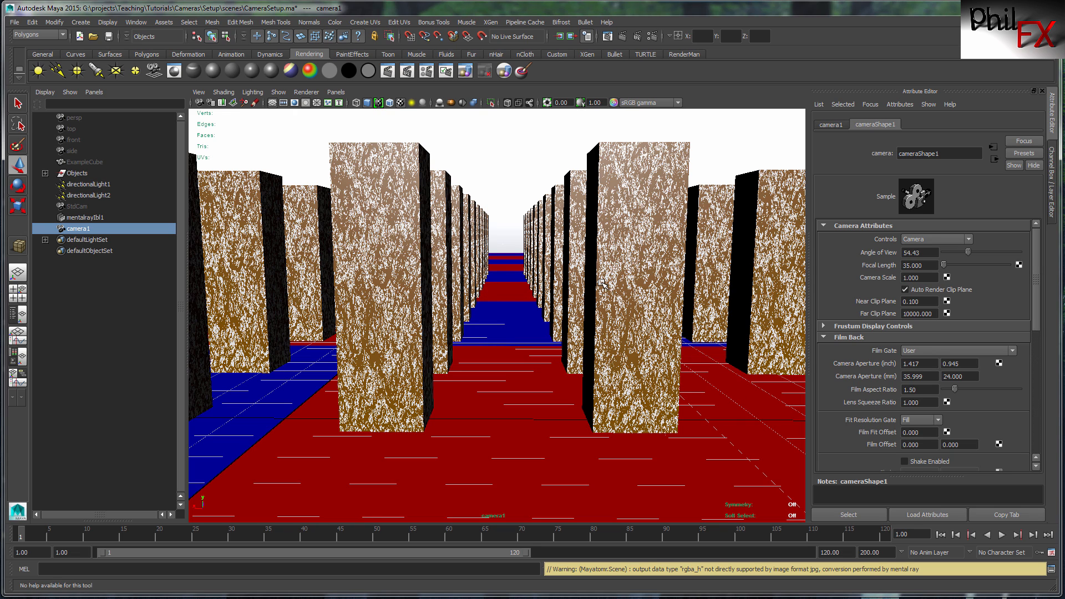
pyautogui.click(933, 265)
pyautogui.write('20')
pyautogui.press('Return')
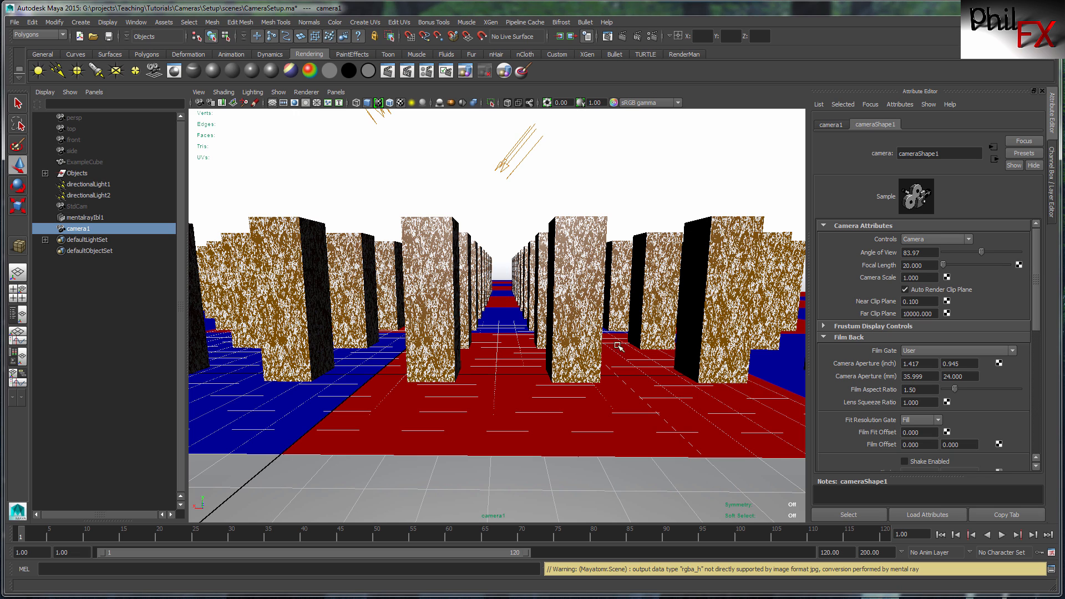
# - Set camera1's focal length to 200 and tilt its view up toward the far end of the pillar rows
pyautogui.moveTo(932, 266); pyautogui.dragTo(861, 265)
pyautogui.write('200')
pyautogui.press('Return')
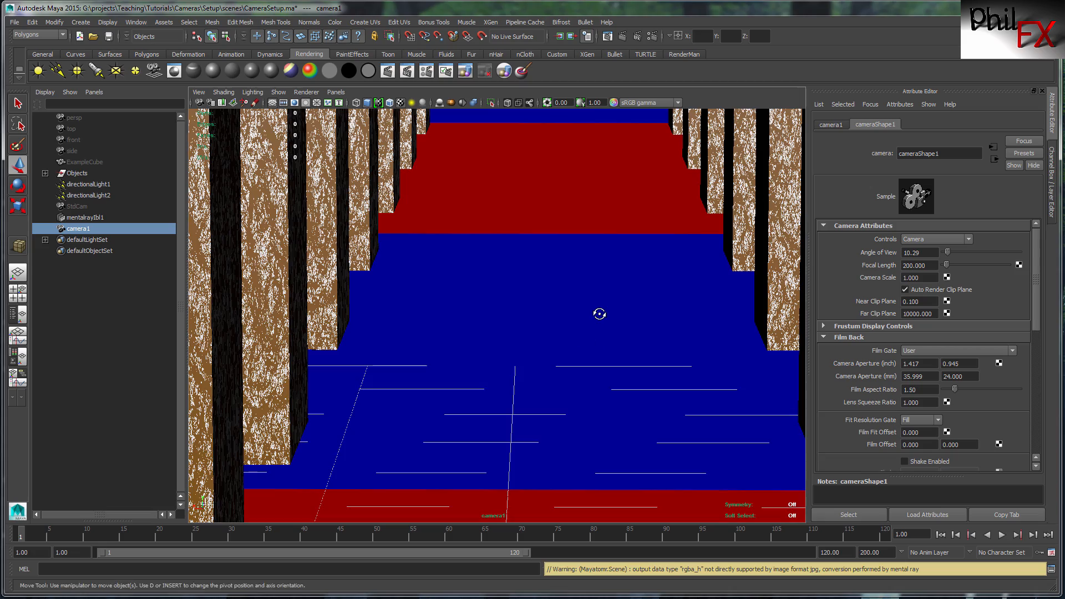
pyautogui.keyDown('alt'); pyautogui.moveTo(599, 312); pyautogui.dragTo(600, 305); pyautogui.keyUp('alt')
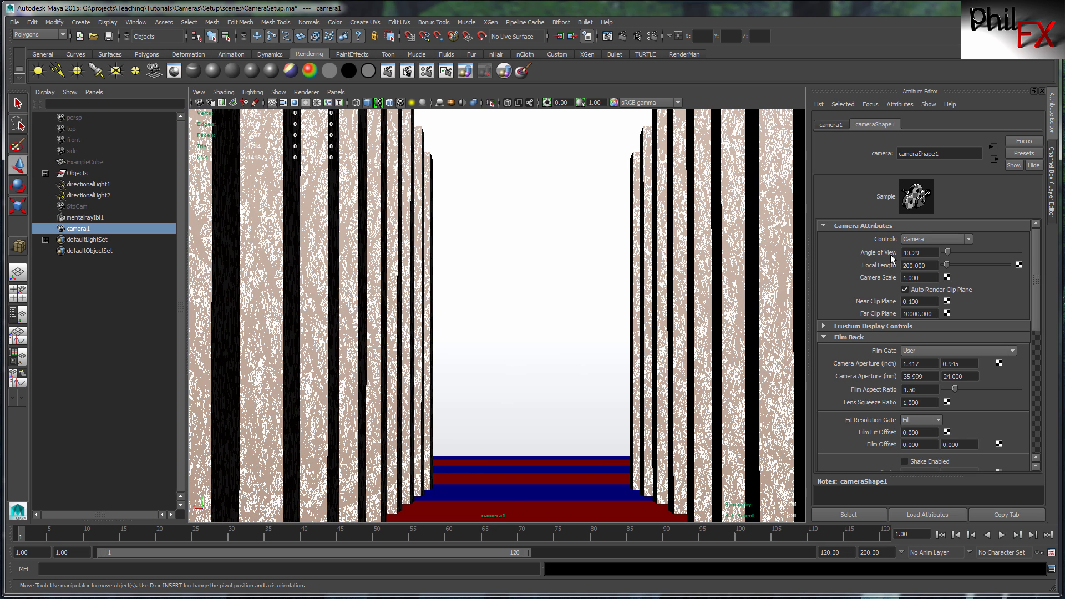
# - Return camera1 to a wide-angle view with a focal length of 20
pyautogui.click(935, 266)
pyautogui.write('20')
pyautogui.press('Return')
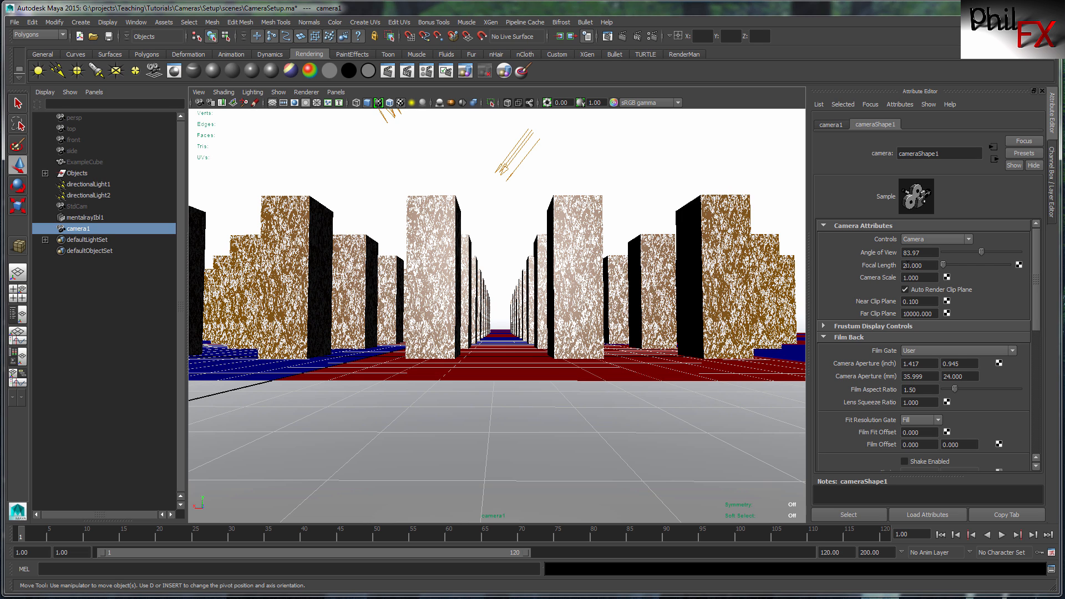
# - Set the focal length back to 200, render the telephoto view through camera1, and move the render window aside
pyautogui.click(904, 265)
pyautogui.press('Return')
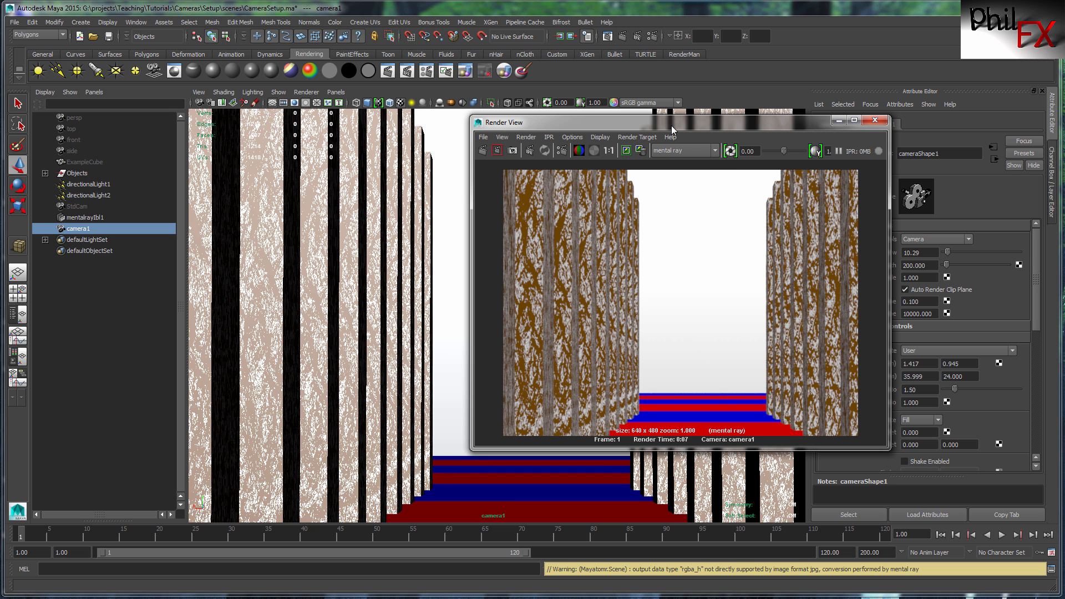
pyautogui.moveTo(670, 125); pyautogui.dragTo(1064, 139)
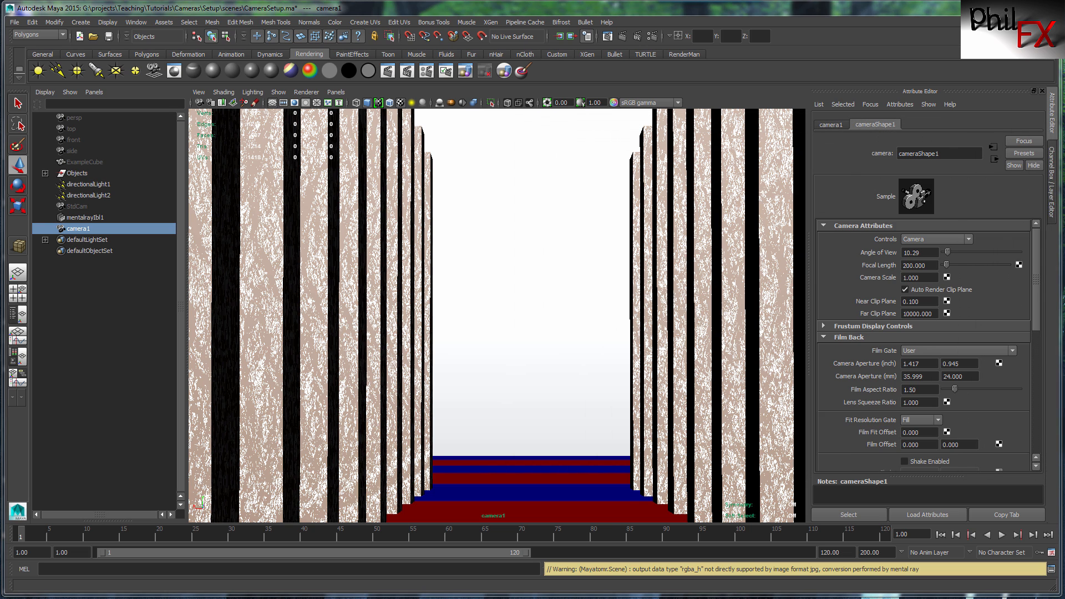
# - Check the keying options for camera1's focal length without setting a key, and set the focal length to 35
pyautogui.rightClick(879, 269)
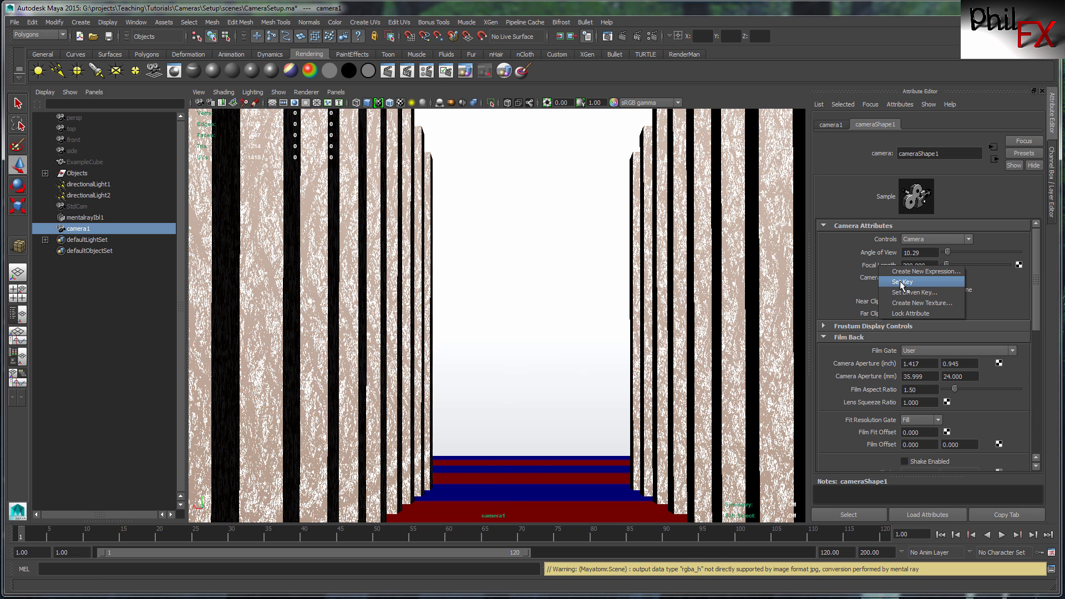
pyautogui.click(866, 267)
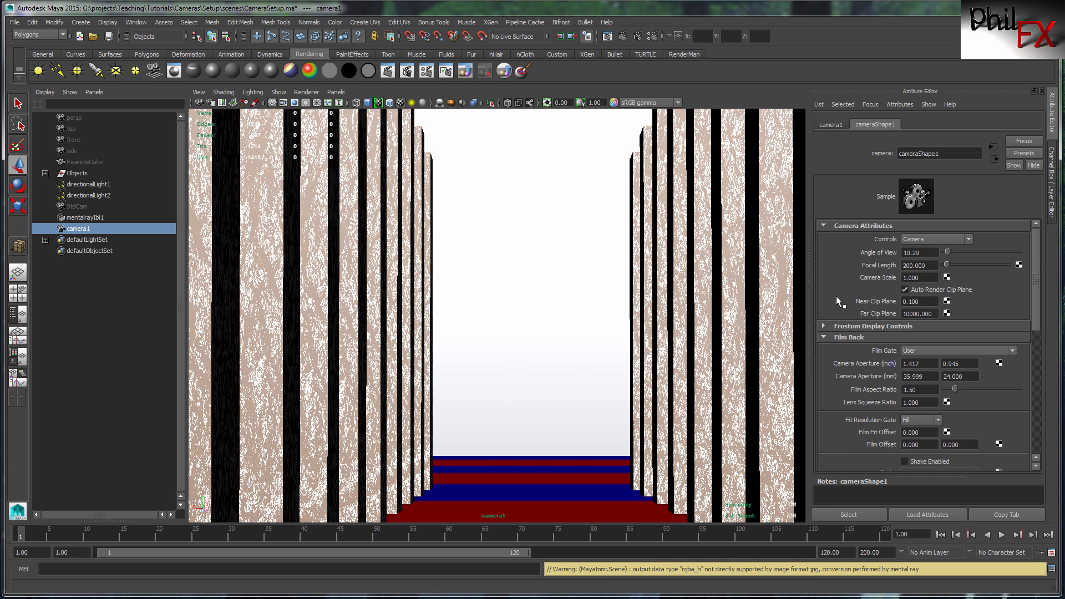
pyautogui.click(930, 265)
pyautogui.write('35')
pyautogui.press('Return')
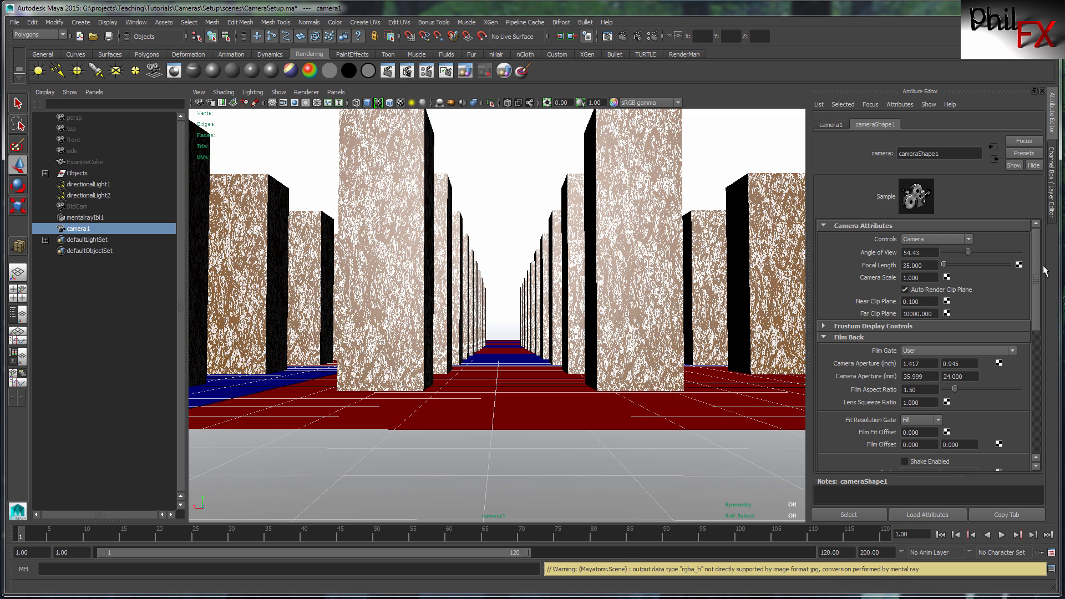
# - Compare the Create Camera options with camera1's film back, depth of field and shutter angle attributes, creating no camera
pyautogui.moveTo(1036, 267); pyautogui.dragTo(1037, 305)
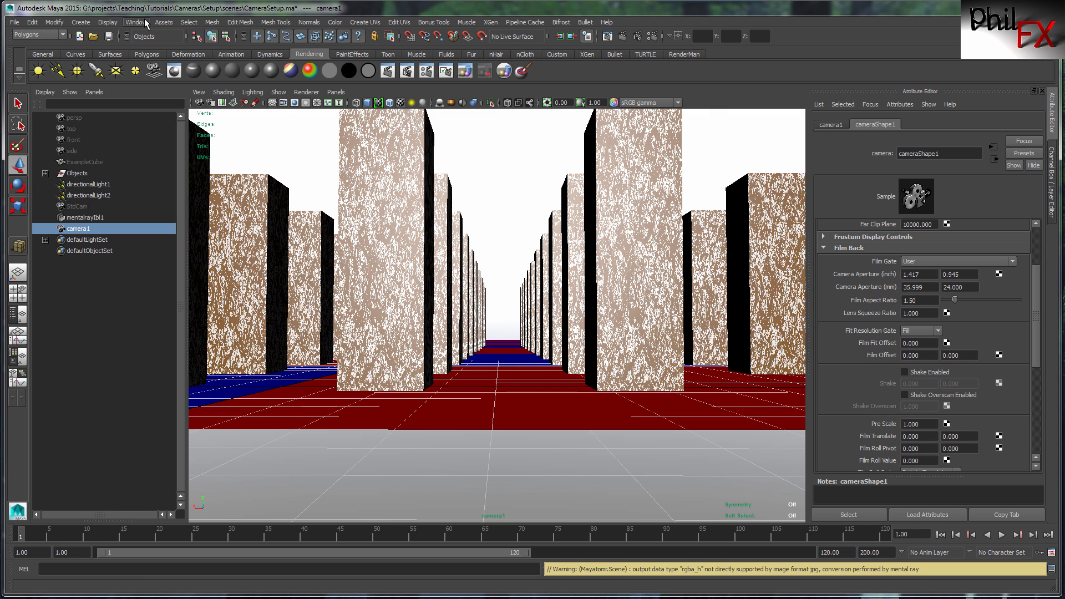
pyautogui.click(82, 23)
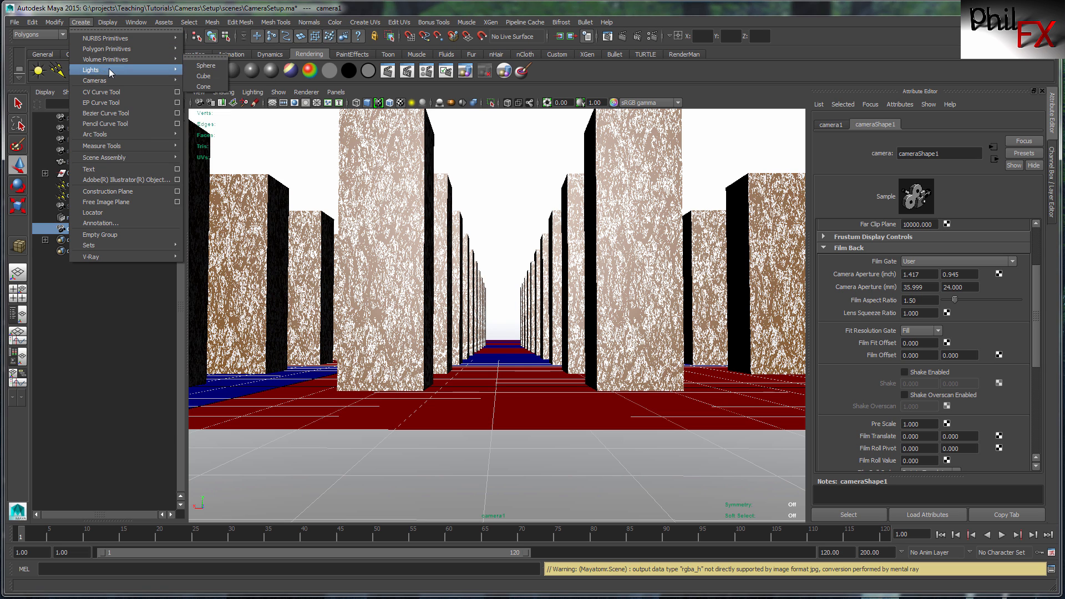
pyautogui.moveTo(113, 81)
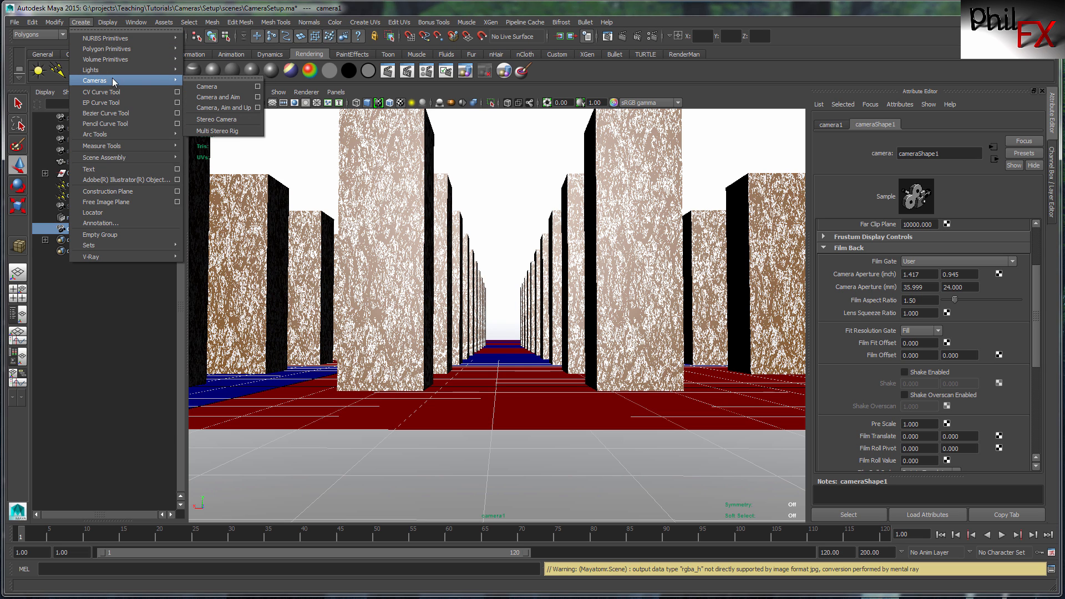
pyautogui.click(258, 87)
pyautogui.moveTo(597, 117); pyautogui.dragTo(471, 120)
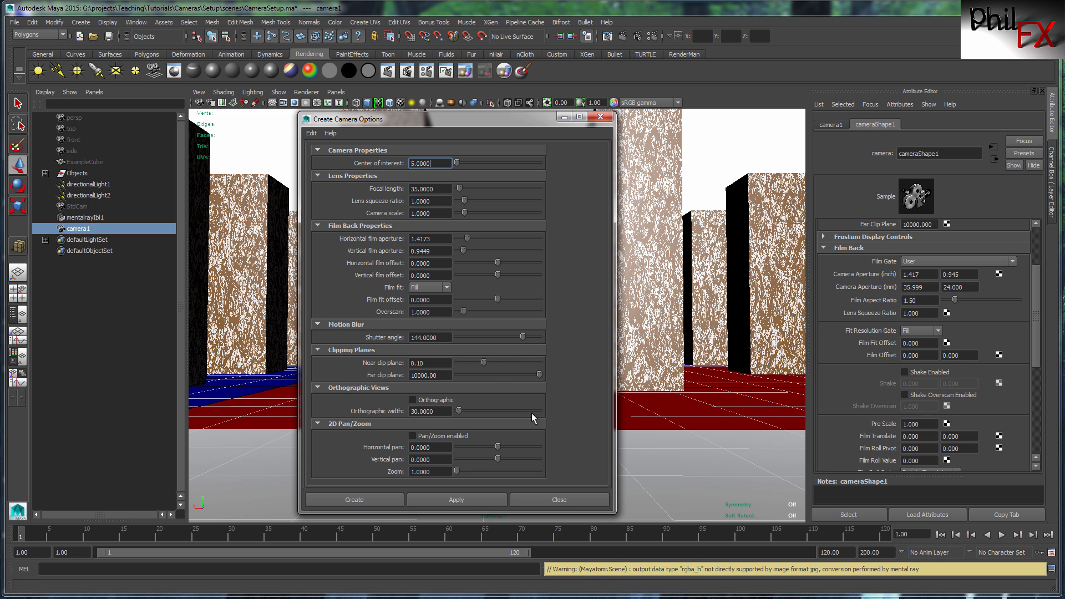
pyautogui.moveTo(1036, 320); pyautogui.dragTo(1041, 403)
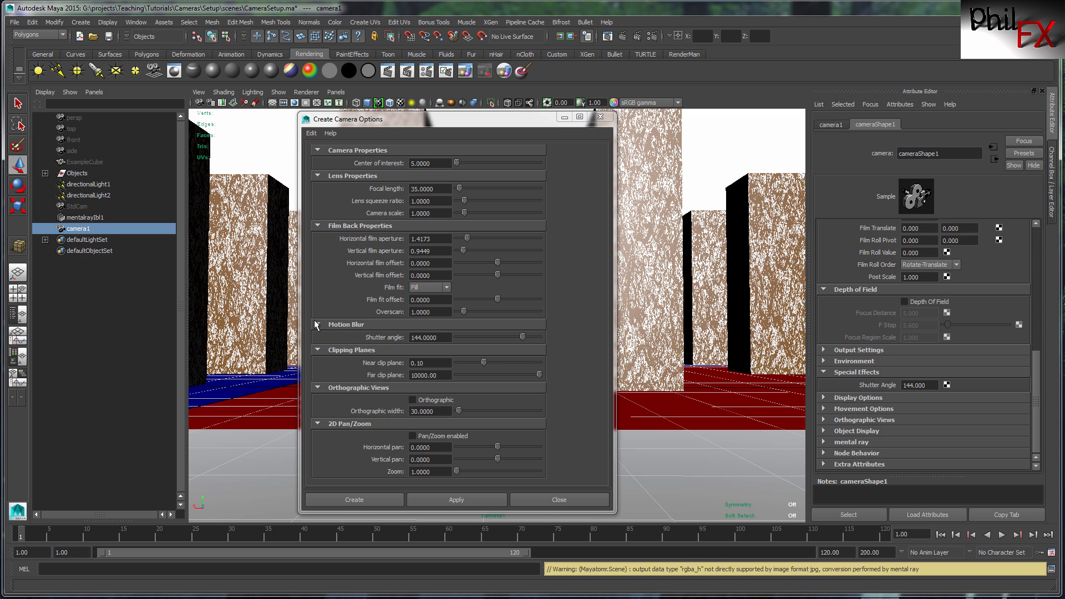
pyautogui.click(566, 498)
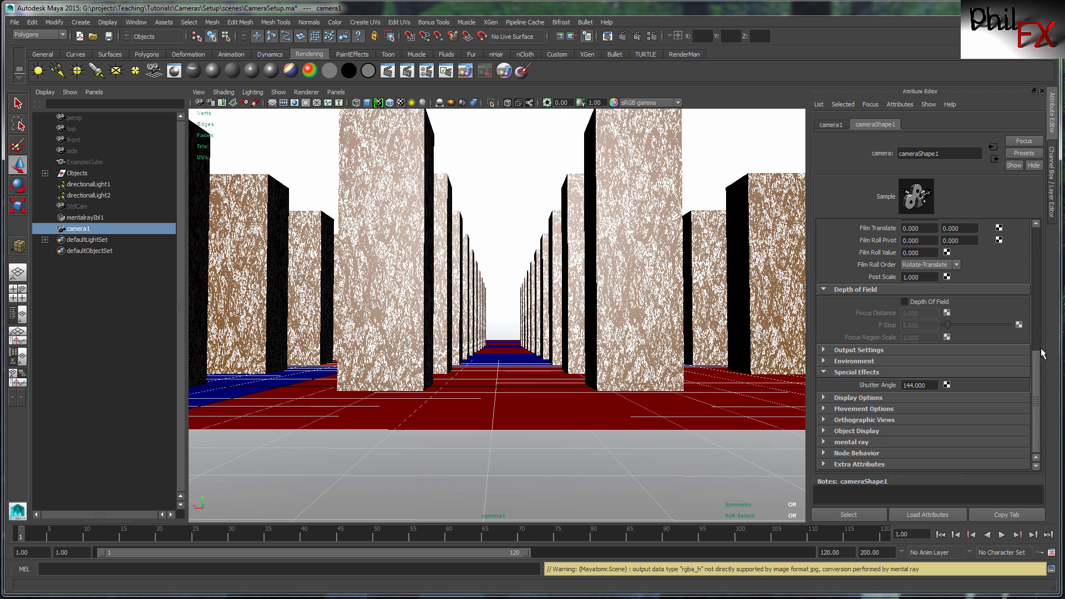
# - Enable depth of field on camera1
pyautogui.scroll(5, 1040, 347)
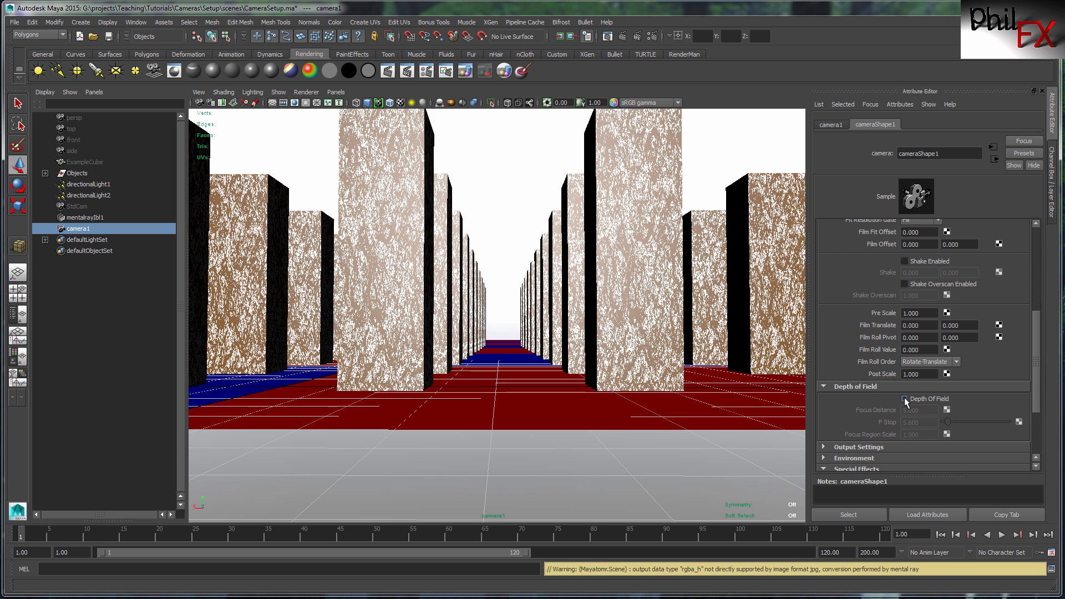
pyautogui.click(904, 399)
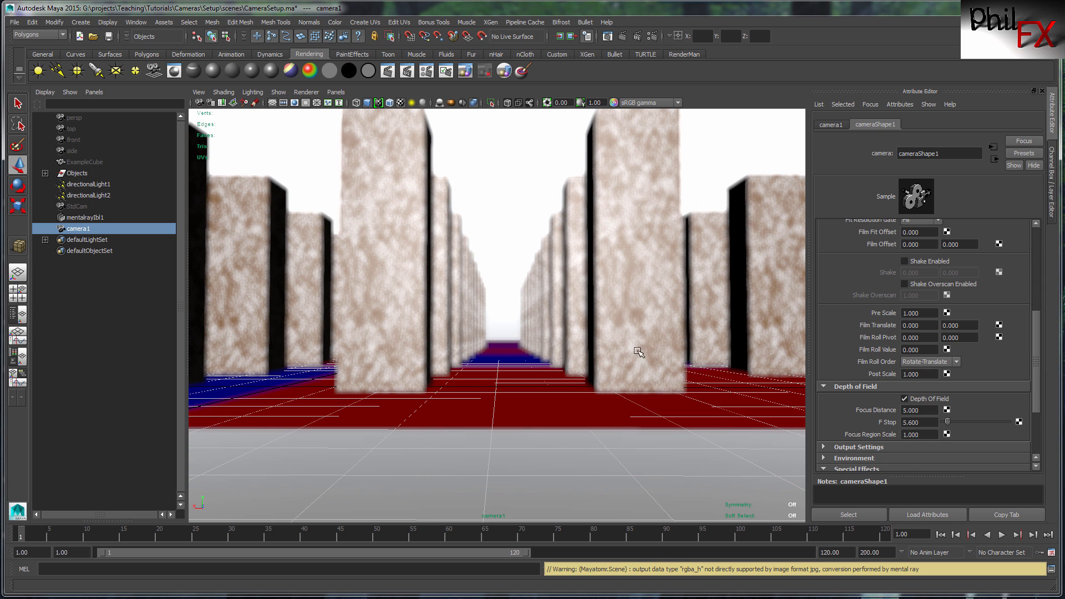
pyautogui.moveTo(1035, 364); pyautogui.dragTo(1039, 400)
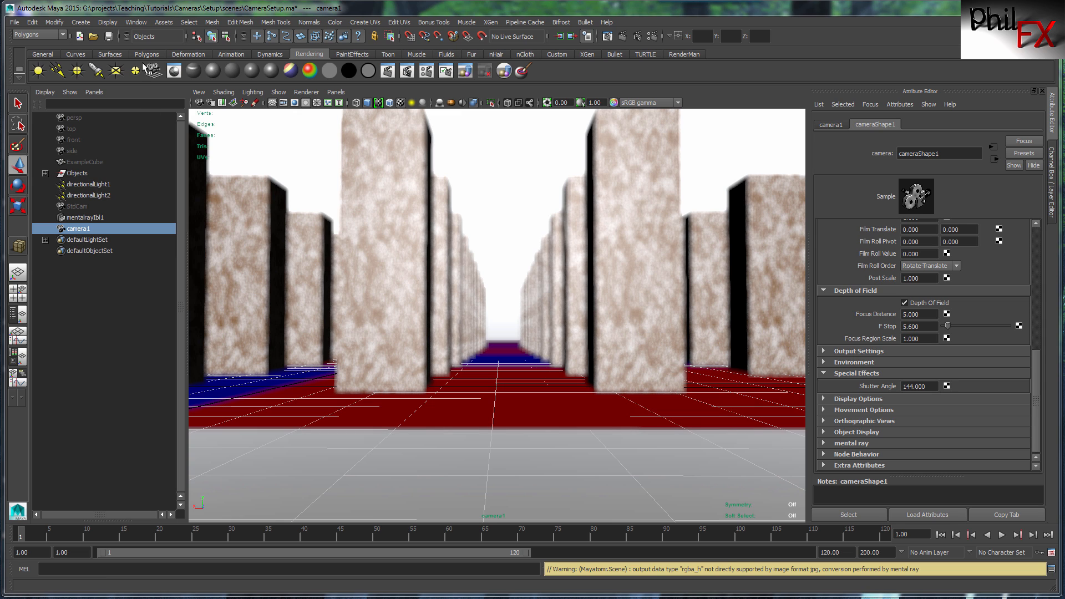
# - Turn on the Object Details heads-up display in the viewport
pyautogui.click(106, 23)
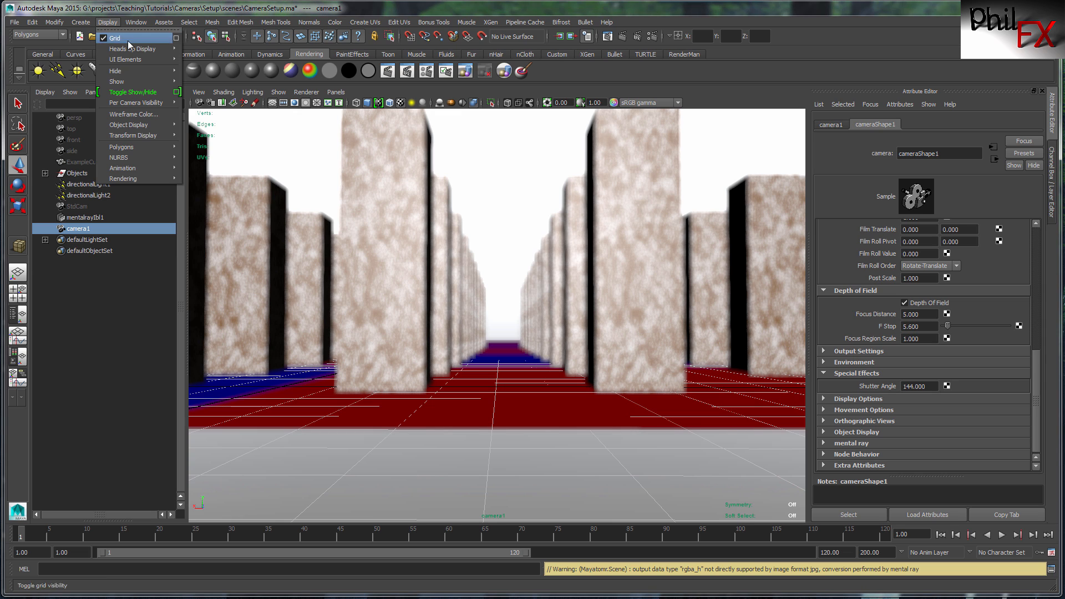
pyautogui.moveTo(122, 52)
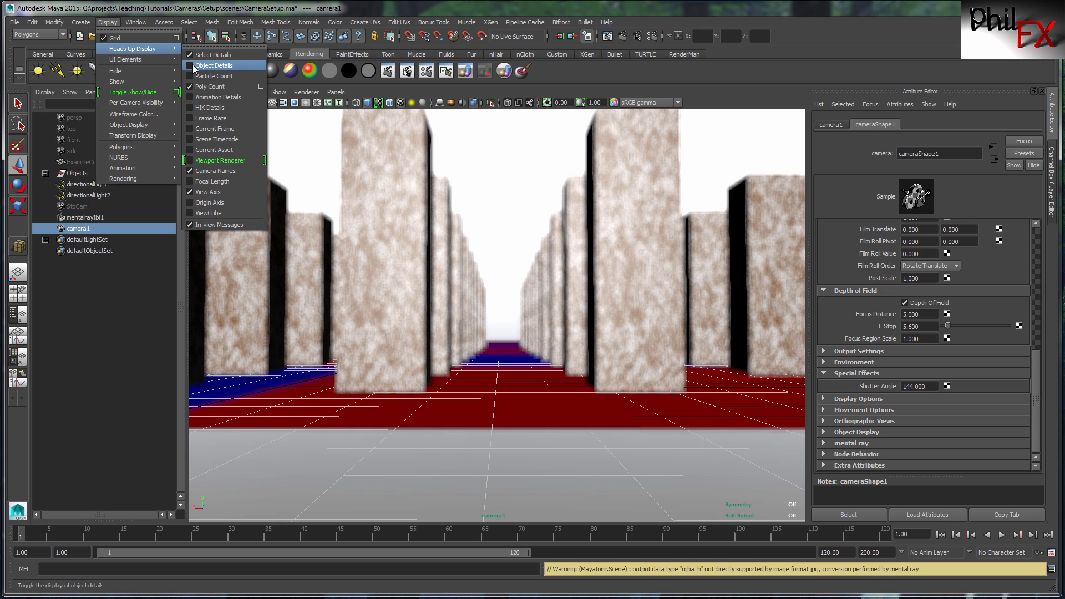
pyautogui.click(190, 69)
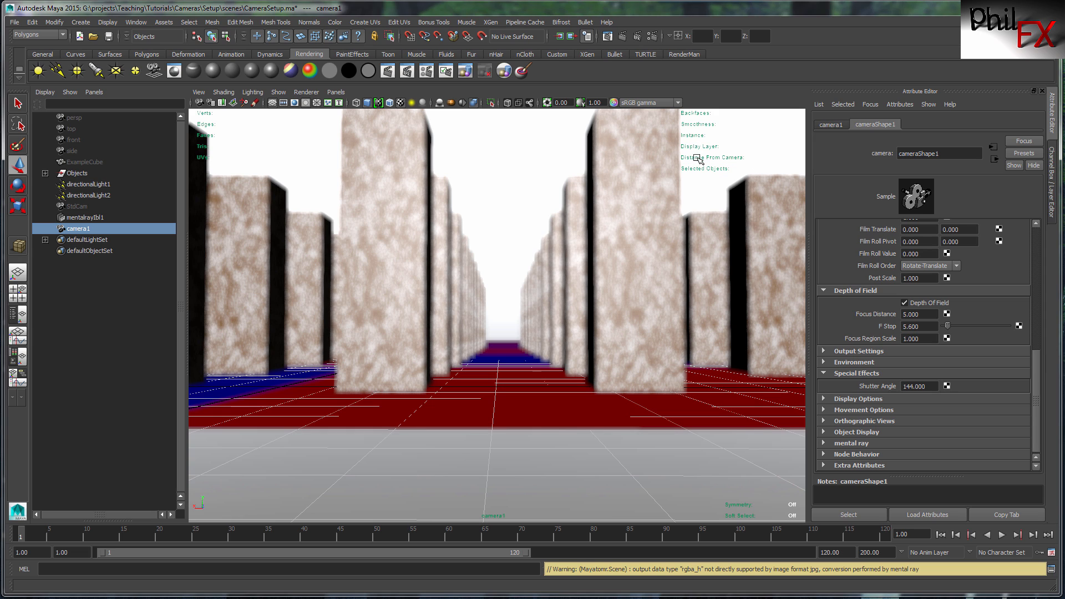
# - Expand the Objects and Cubes groups, select Row8 to check its distance from the camera, and clear the selection
pyautogui.click(45, 173)
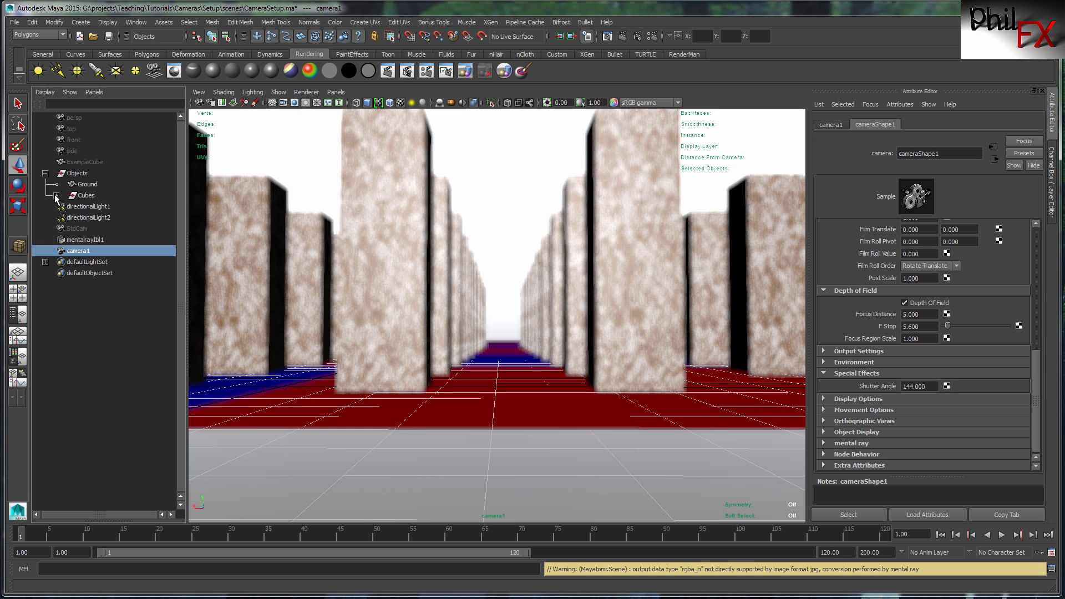
pyautogui.click(56, 195)
pyautogui.click(97, 284)
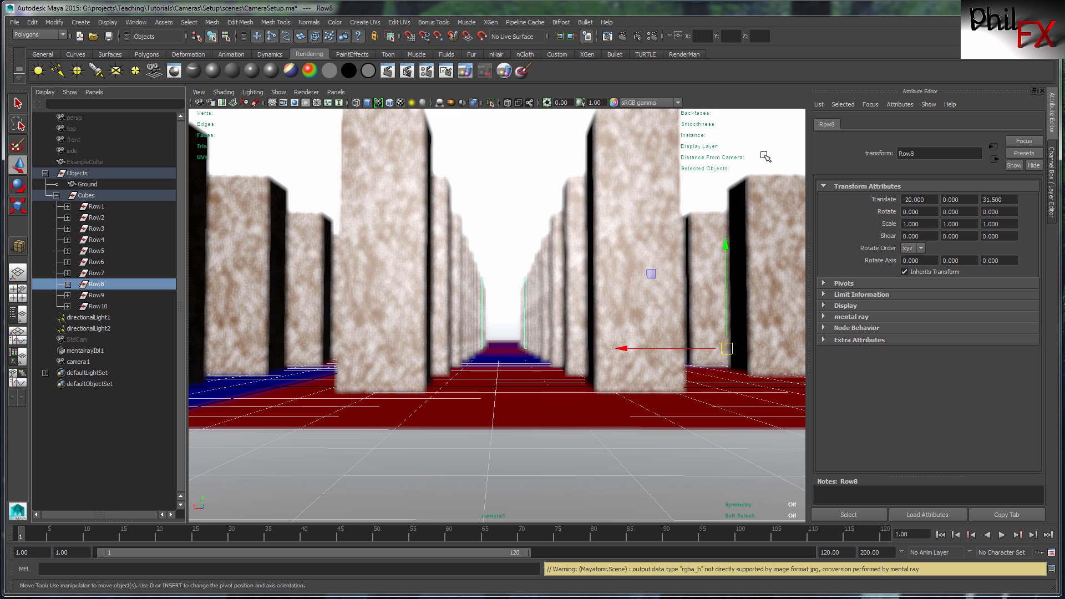
pyautogui.click(730, 159)
pyautogui.click(732, 161)
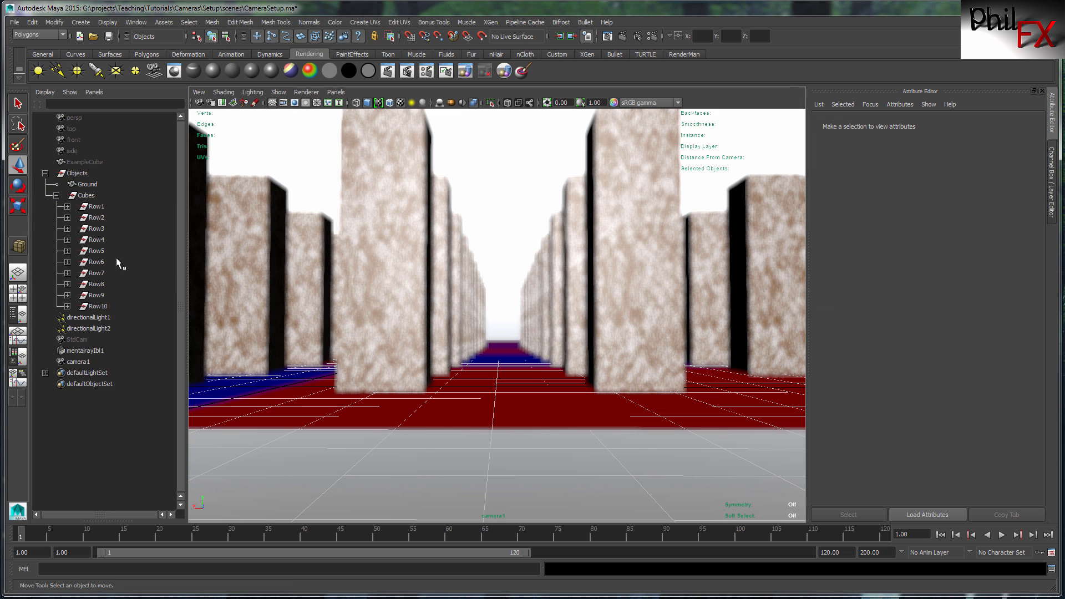
# - Hide the mentalrayIbl1 environment sphere so the object details can be read in the viewport
pyautogui.click(93, 285)
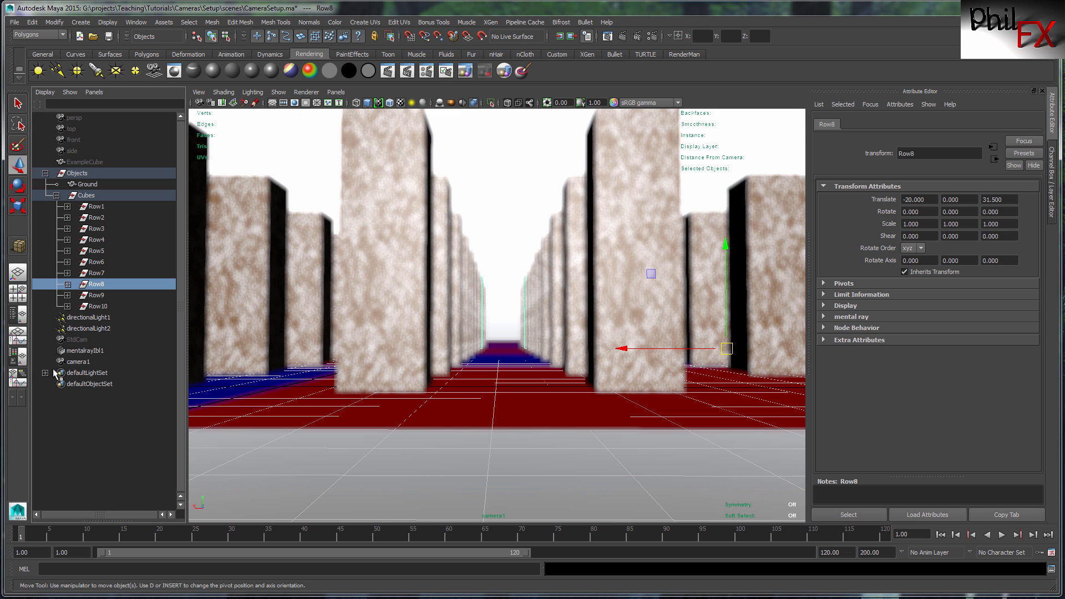
pyautogui.click(87, 351)
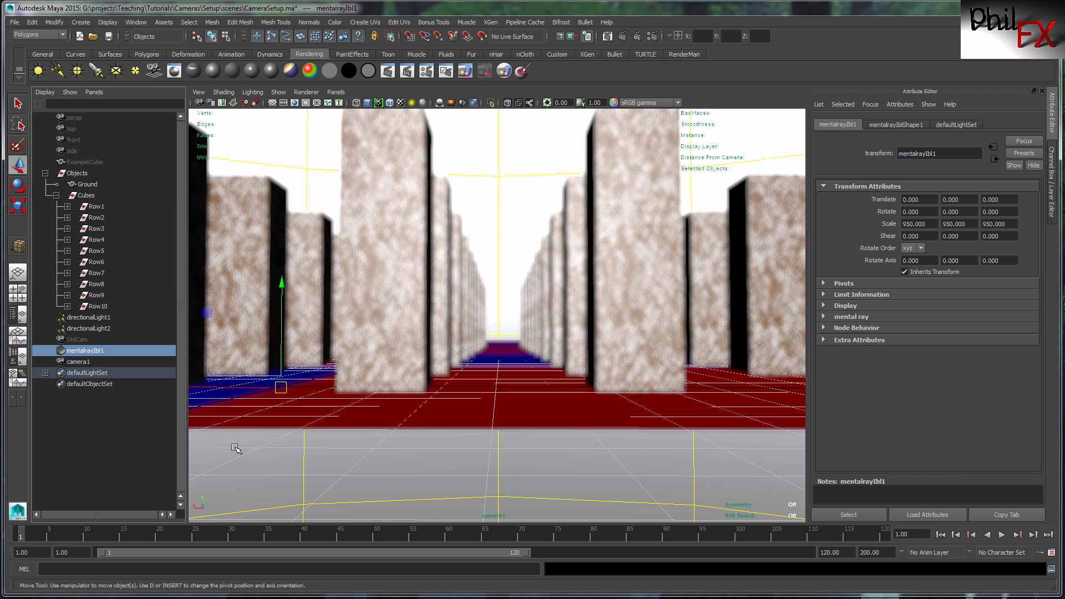
pyautogui.hotkey('ctrl', 'h')
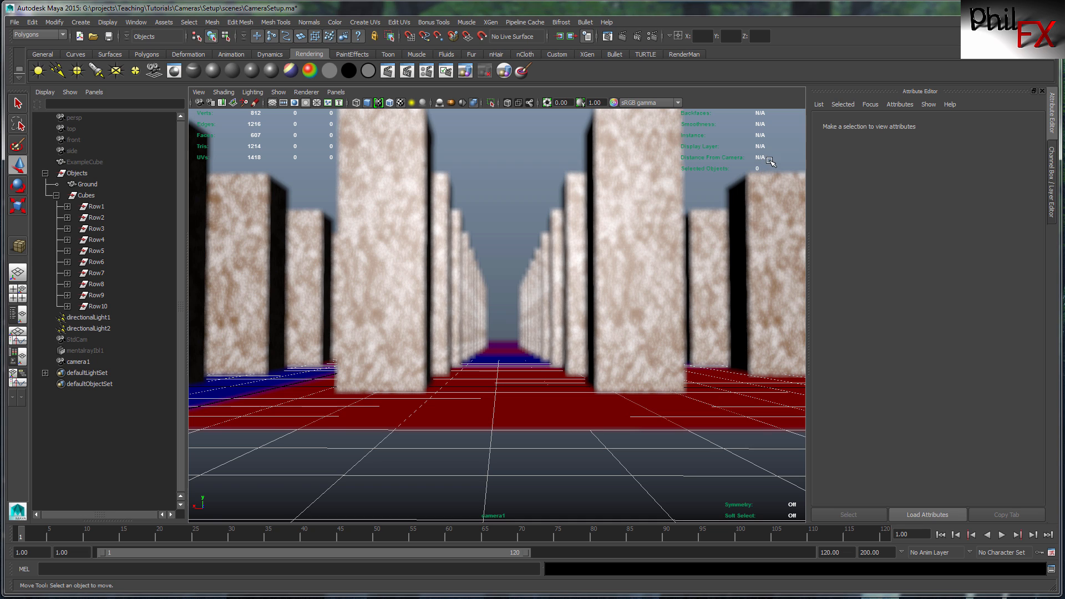
# - Check how far Row8 and Row3 are from the camera, and set camera1's focus distance to 20
pyautogui.click(94, 283)
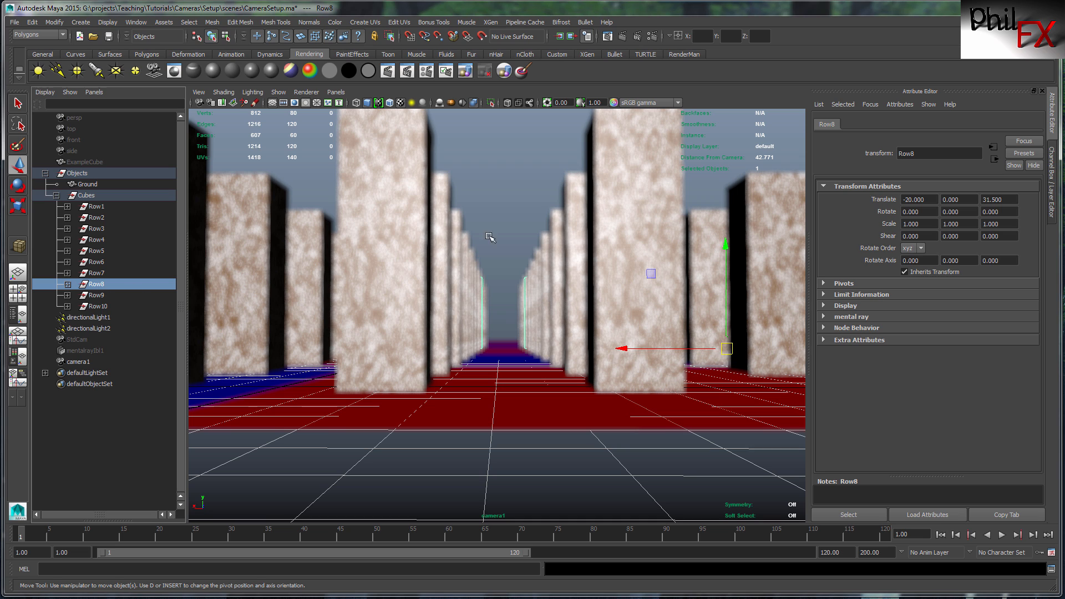
pyautogui.click(96, 229)
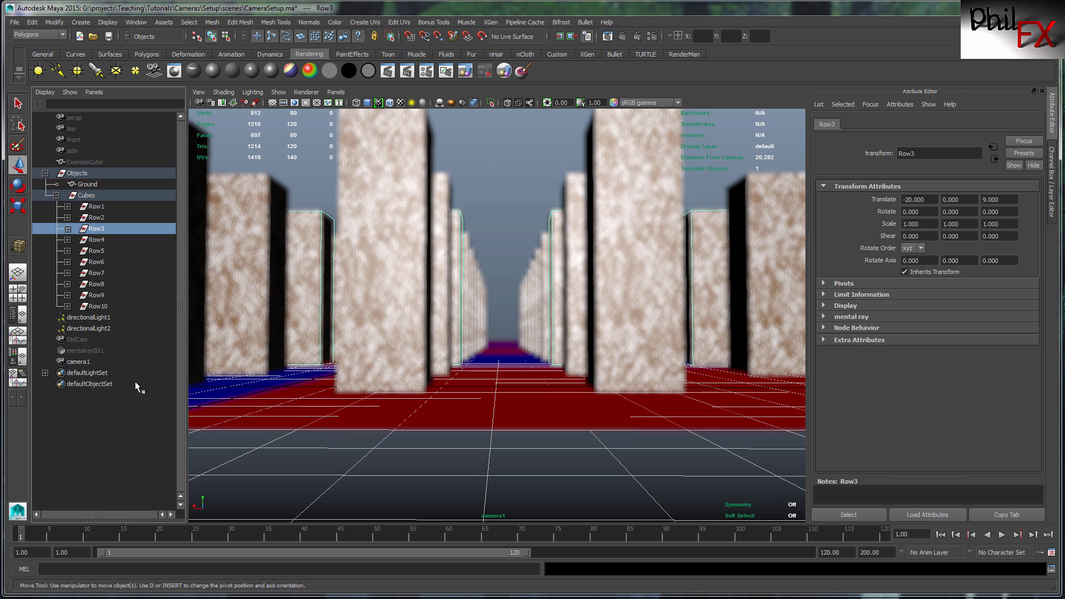
pyautogui.click(80, 363)
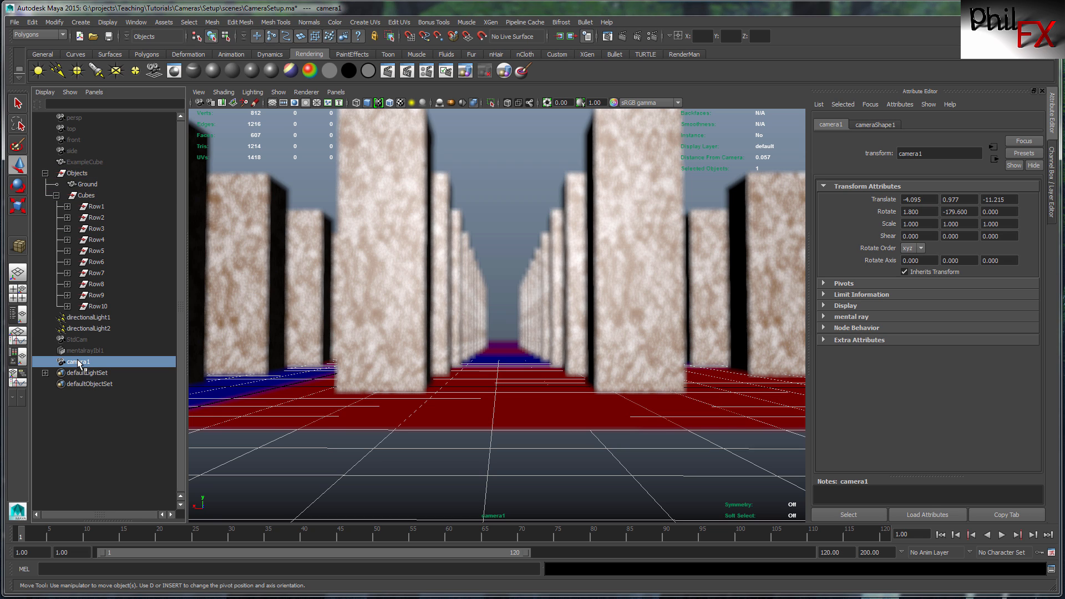
pyautogui.click(874, 125)
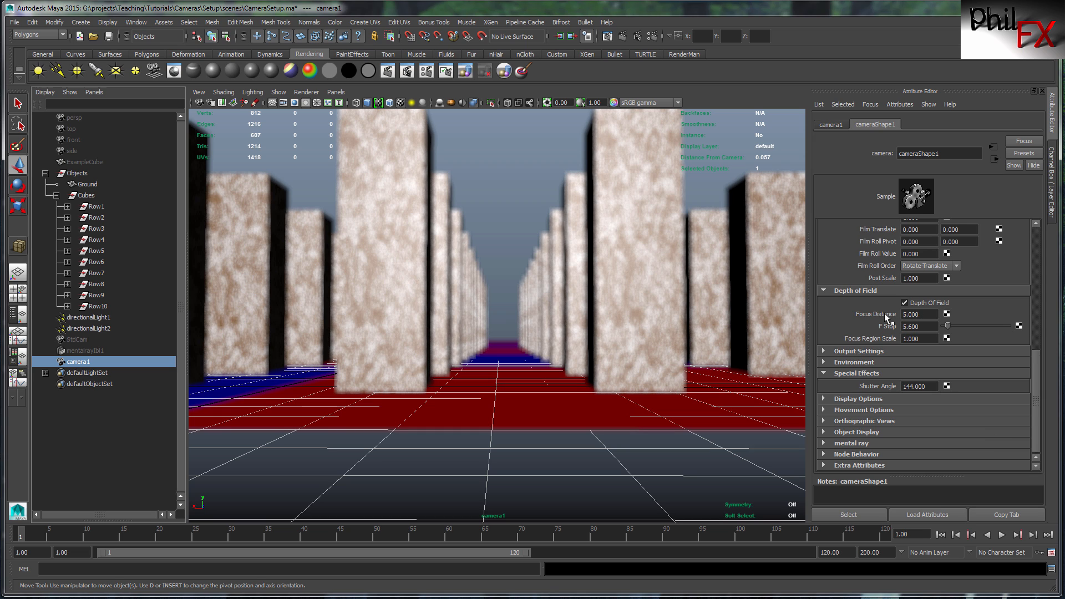
pyautogui.doubleClick(934, 315)
pyautogui.write('20')
pyautogui.press('Return')
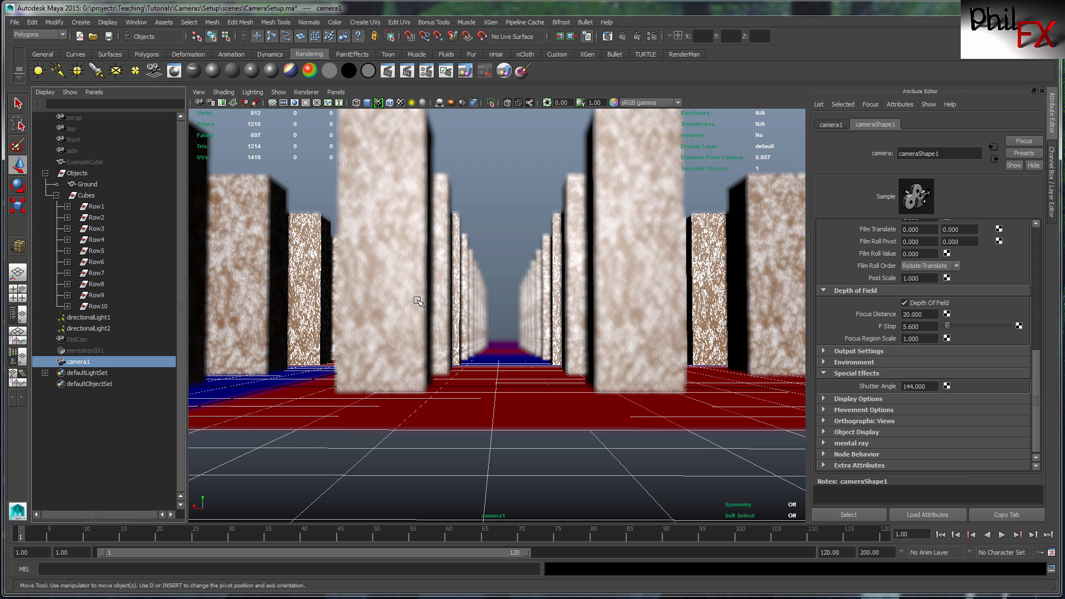
# - Render the camera1 view in the Render View, and move the window away from the viewport
pyautogui.moveTo(1063, 139); pyautogui.dragTo(521, 147)
pyautogui.click(467, 175)
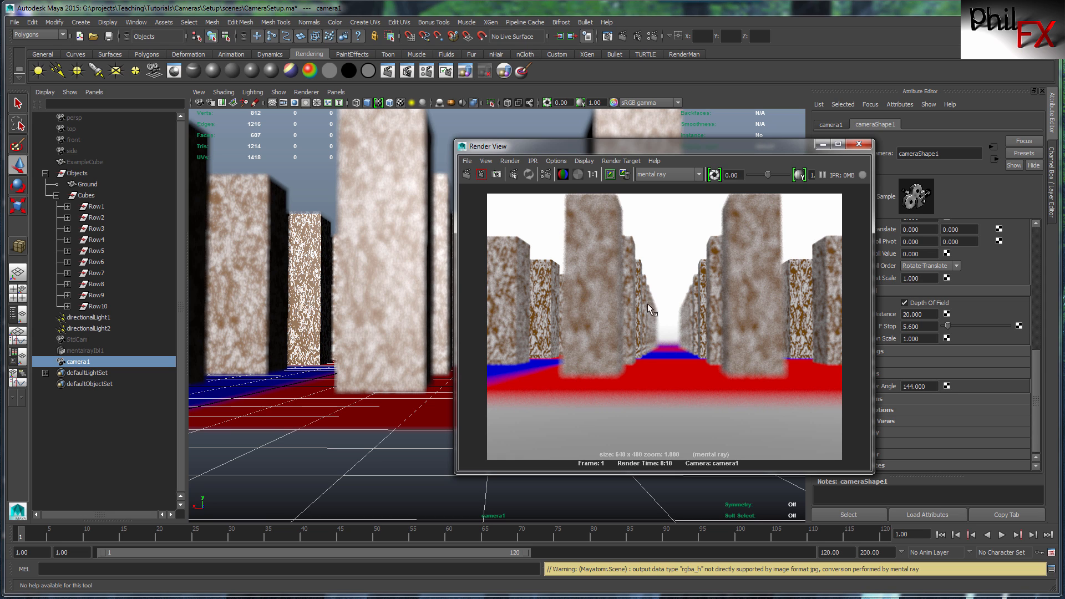
pyautogui.click(694, 331)
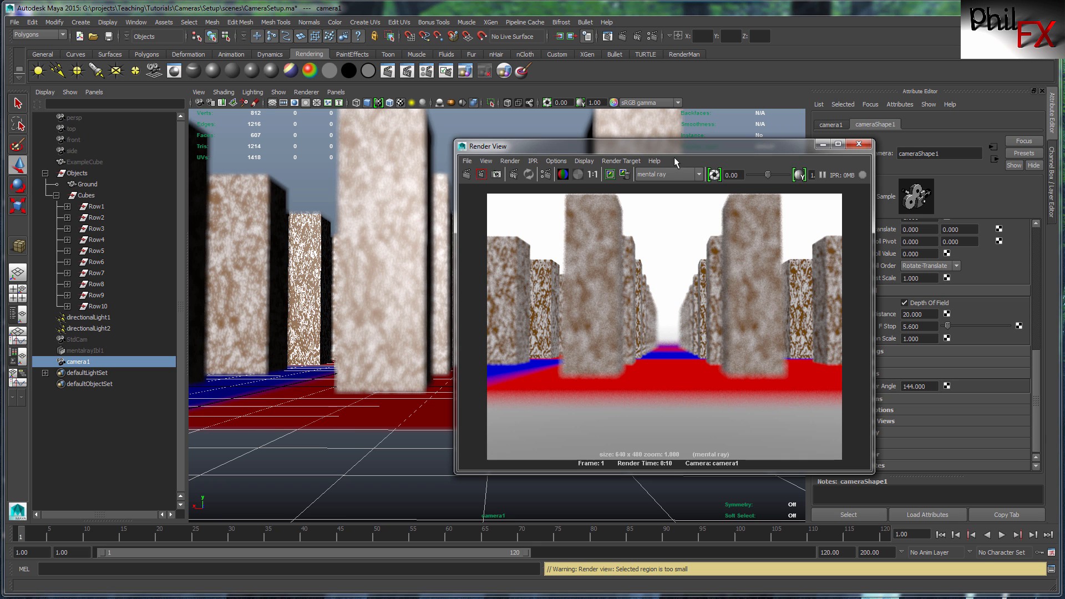
pyautogui.moveTo(626, 147); pyautogui.dragTo(1064, 126)
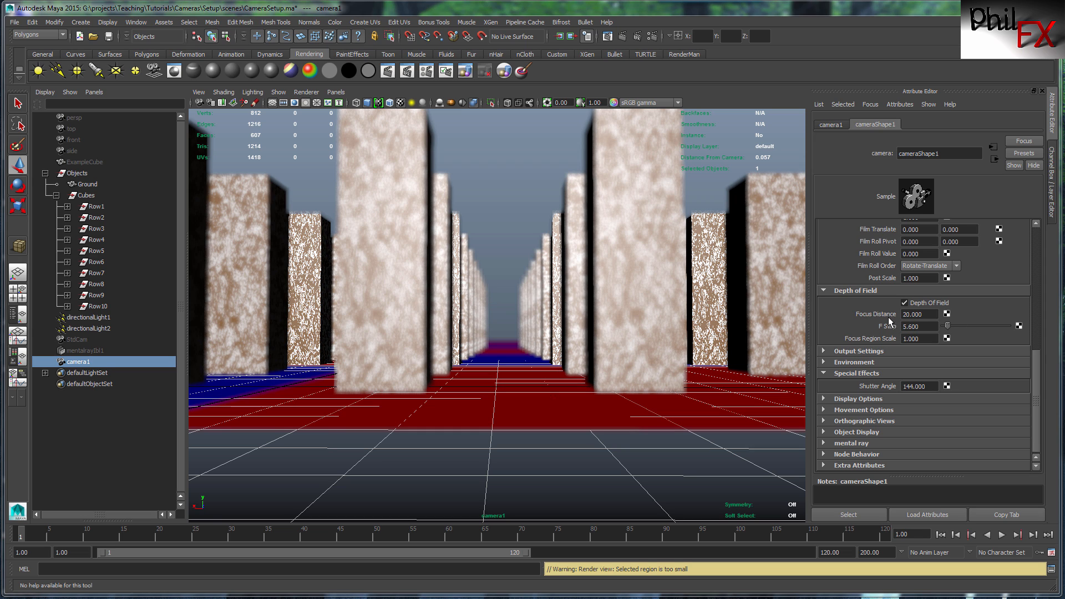
# - Compare camera1's F Stop at about 2.08 and about 54.3, and leave it at 8
pyautogui.moveTo(946, 325); pyautogui.dragTo(942, 325)
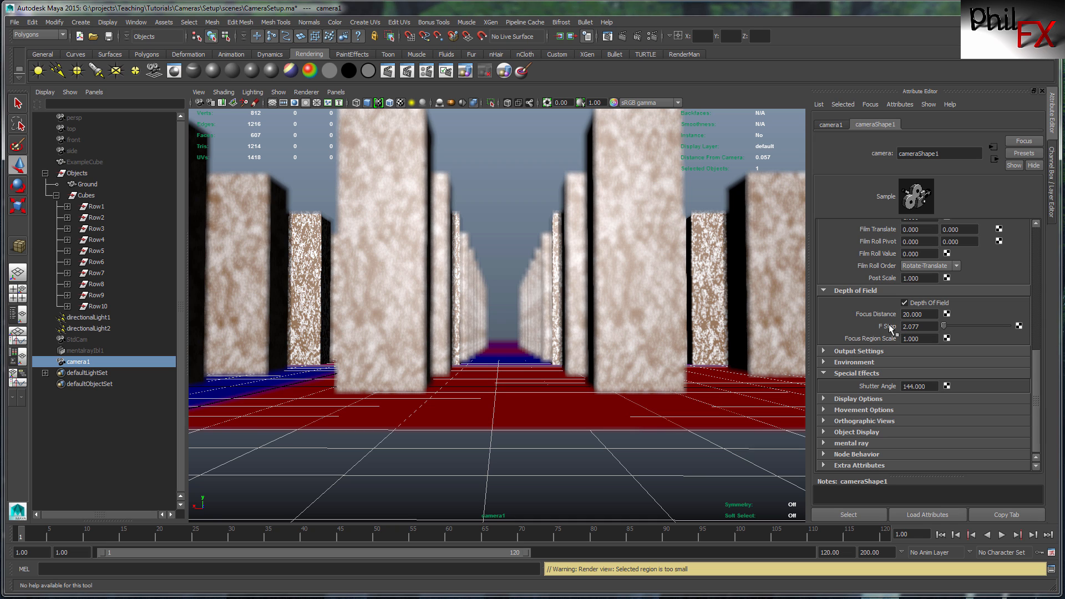
pyautogui.moveTo(945, 326); pyautogui.dragTo(999, 329)
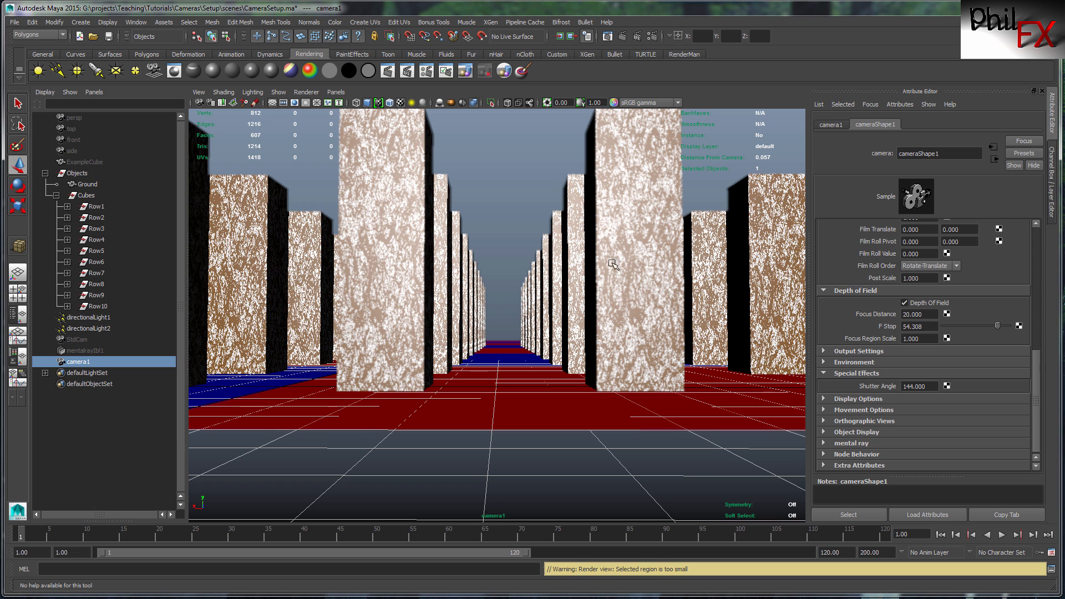
pyautogui.moveTo(998, 326); pyautogui.dragTo(952, 329)
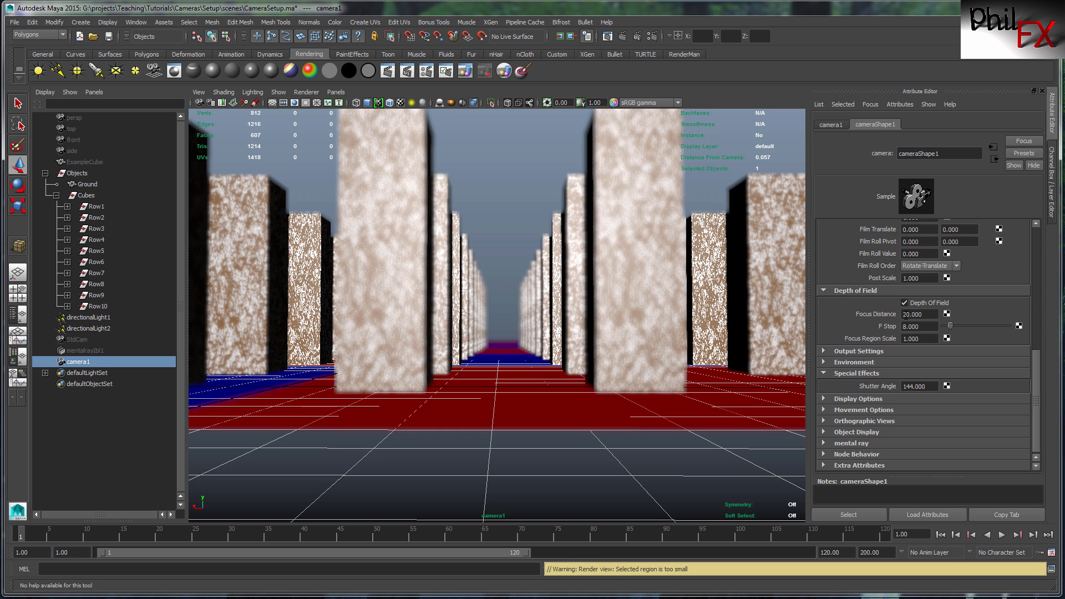
# - Try a focus distance of 10 on camera1, and set it to 50
pyautogui.click(906, 315)
pyautogui.write('1')
pyautogui.press('Return')
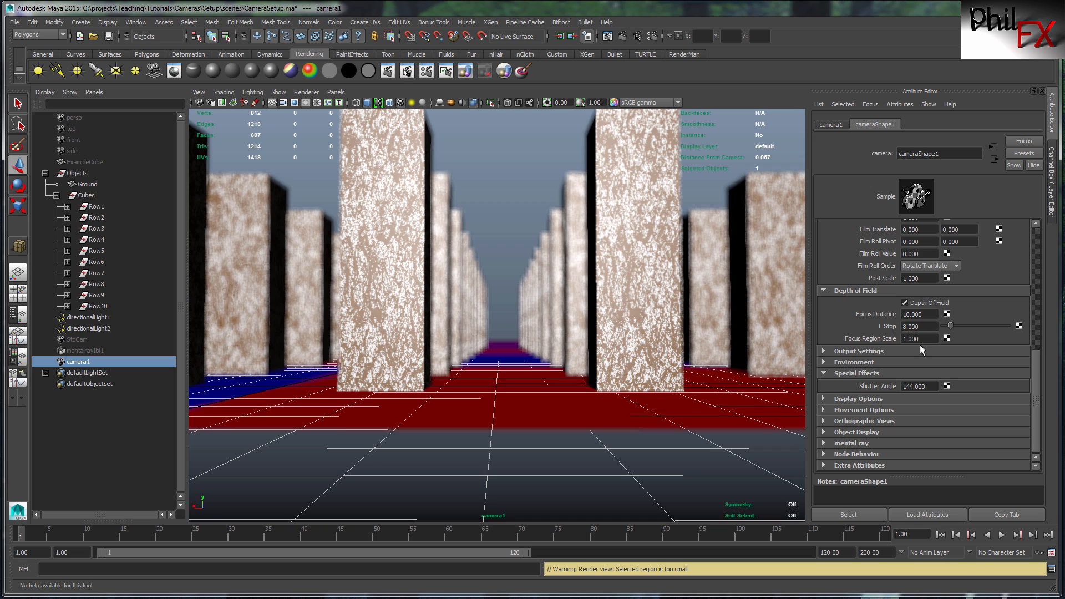
pyautogui.click(905, 314)
pyautogui.write('5')
pyautogui.press('Return')
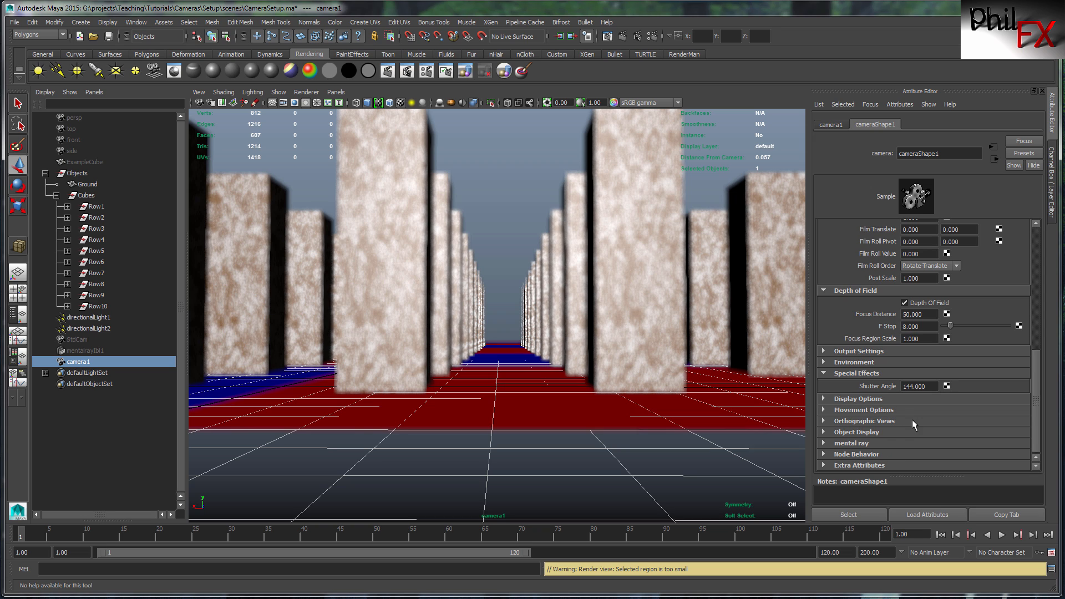
# - Delete the image based lighting from the mental ray render settings and render the camera1 view again
pyautogui.click(823, 361)
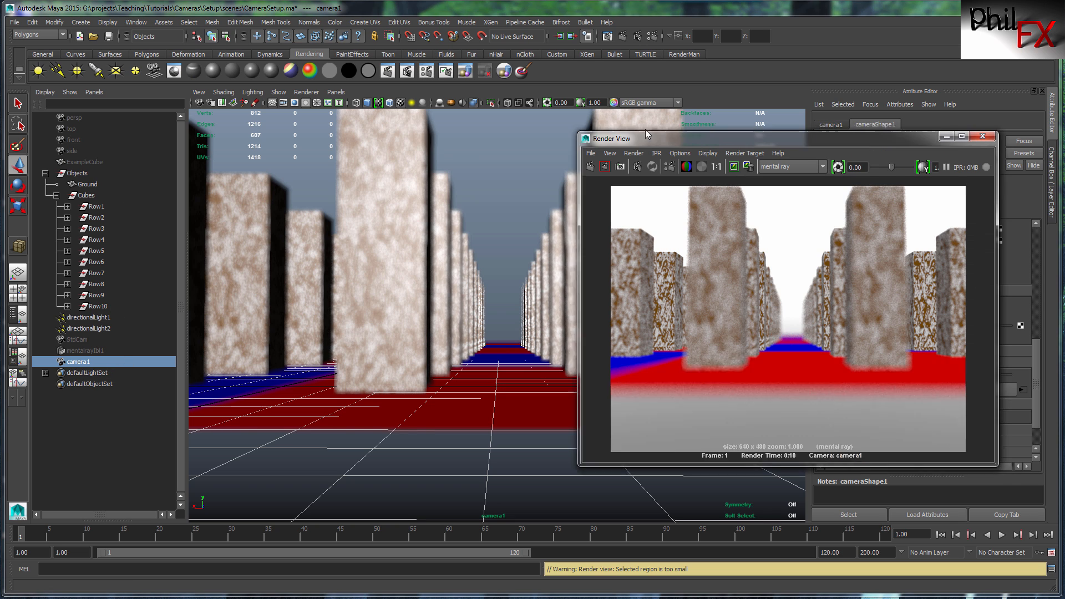
pyautogui.moveTo(637, 136); pyautogui.dragTo(467, 123)
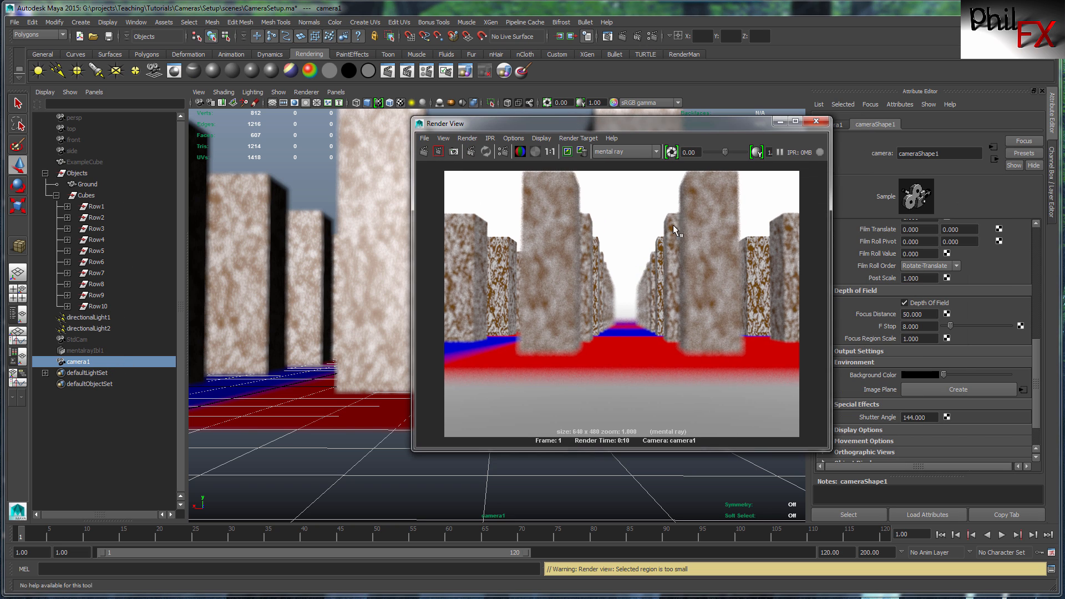
pyautogui.click(503, 151)
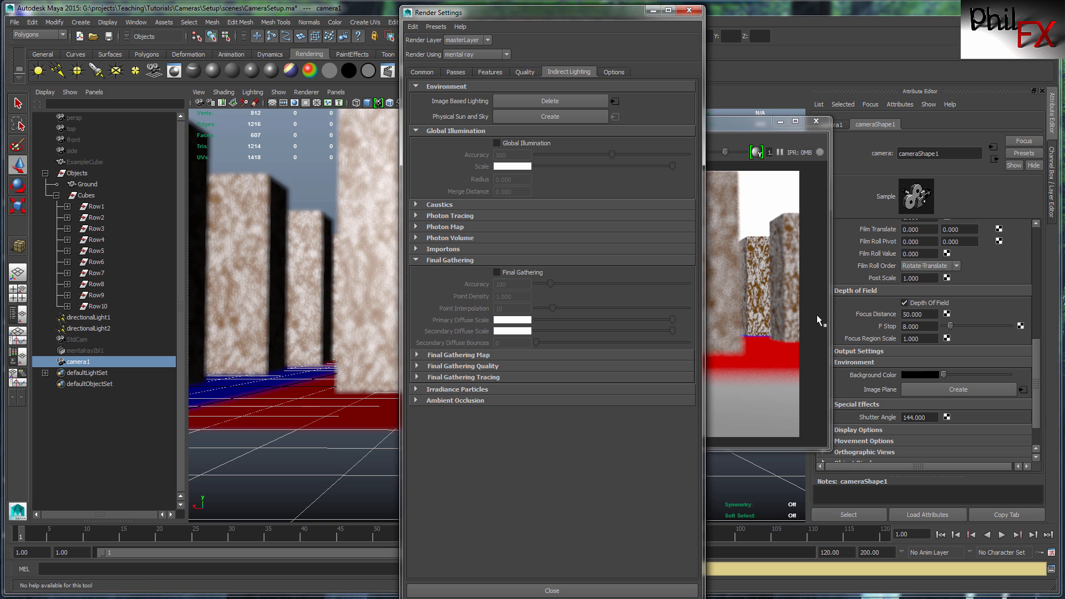
pyautogui.click(586, 100)
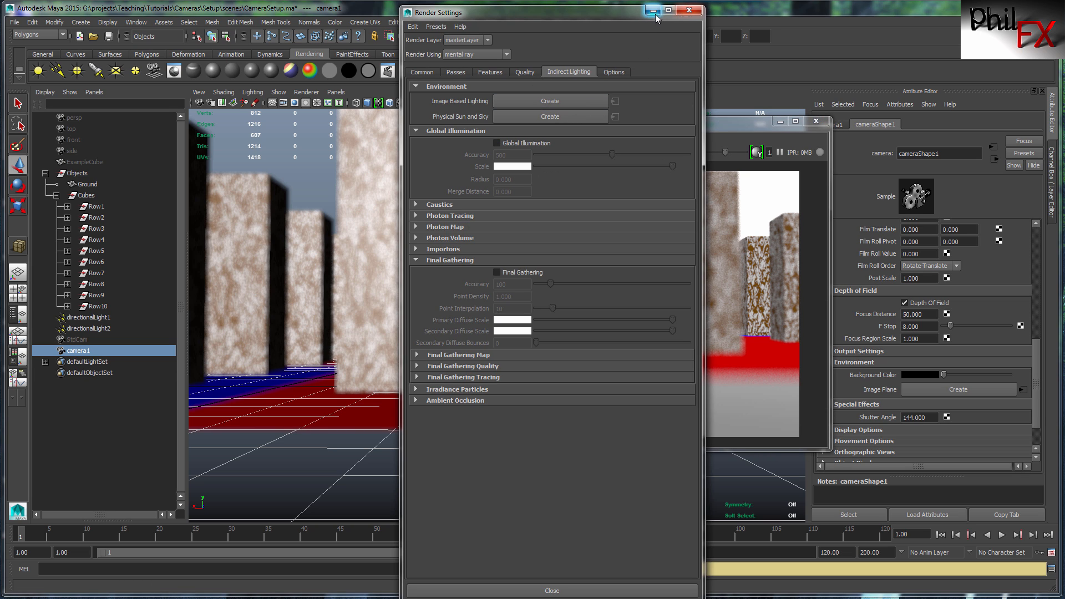
pyautogui.click(686, 11)
pyautogui.click(424, 152)
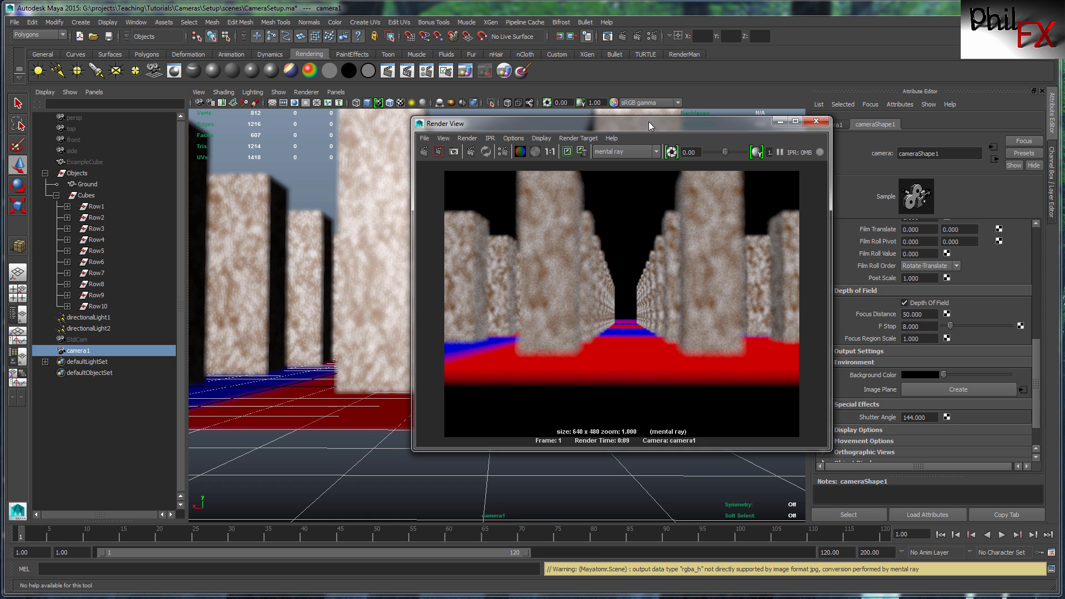
pyautogui.moveTo(647, 122); pyautogui.dragTo(1064, 61)
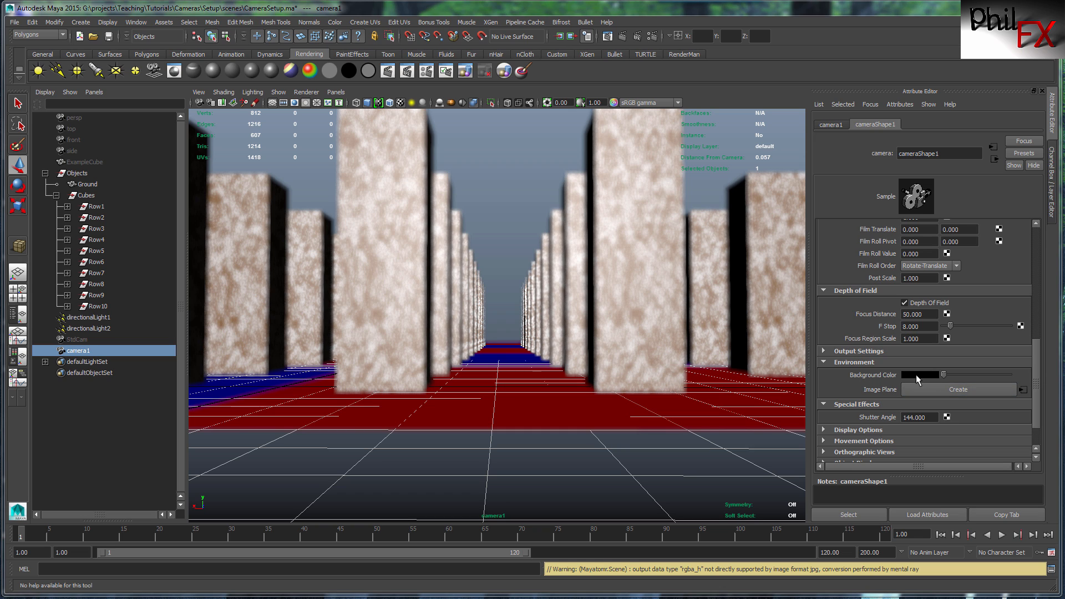
# - Disable depth of field on camera1 and set its environment background color to white
pyautogui.click(904, 303)
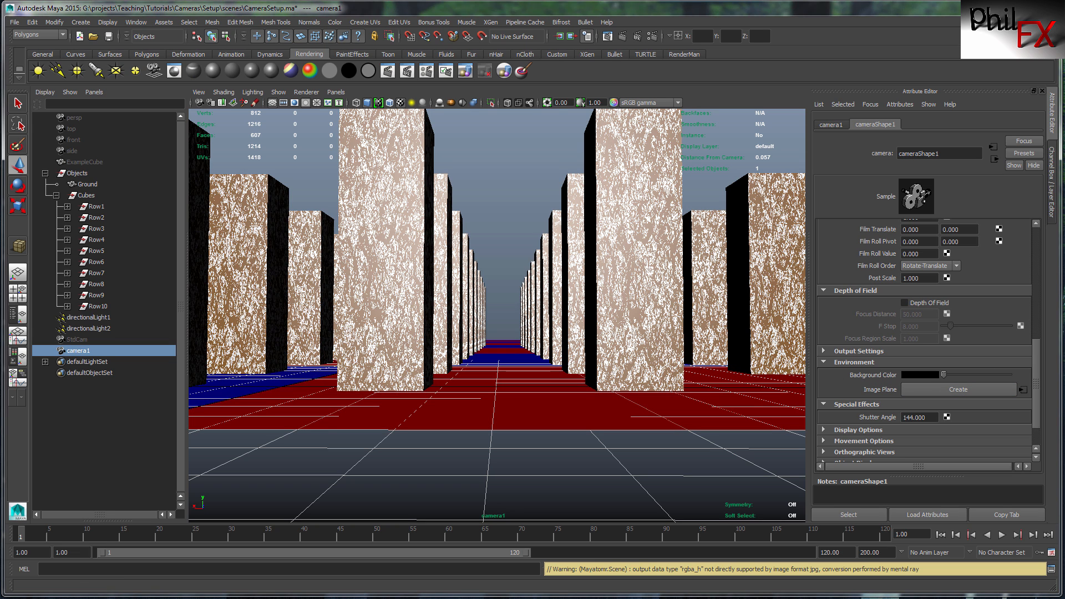
pyautogui.moveTo(1064, 105); pyautogui.dragTo(435, 107)
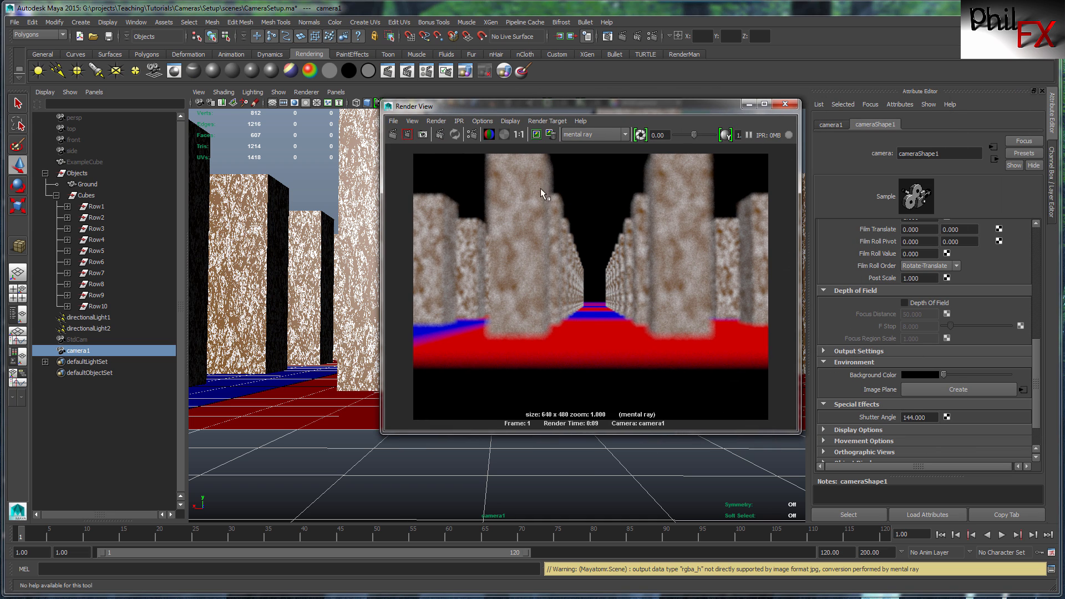
pyautogui.click(747, 104)
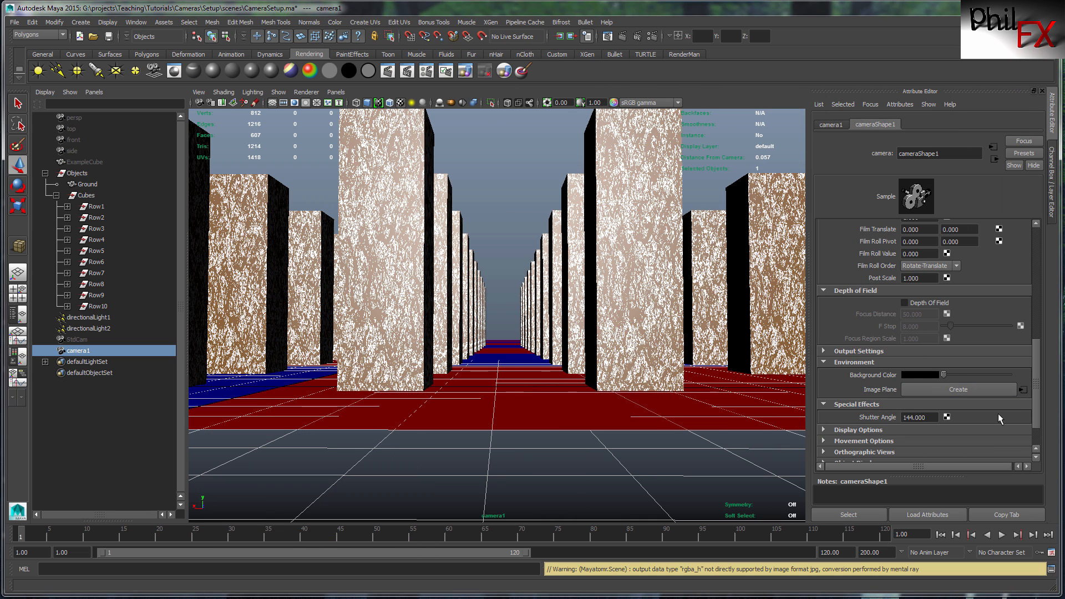
pyautogui.moveTo(943, 374); pyautogui.dragTo(1029, 374)
# - Keep the current image in the Render View and render the scene with the white background
pyautogui.hotkey('alt', 'Tab')
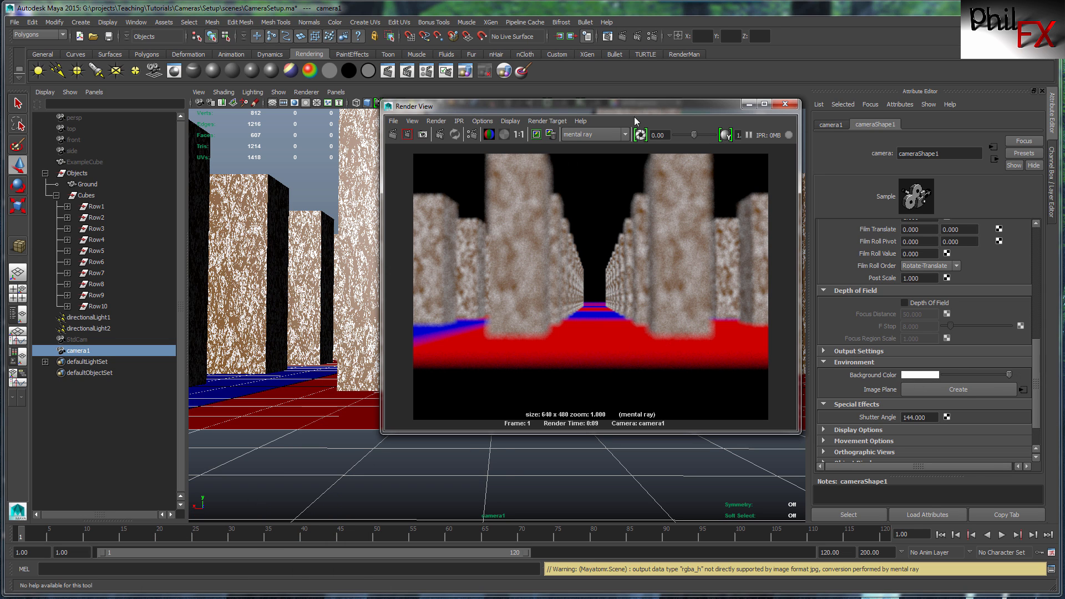
pyautogui.click(536, 134)
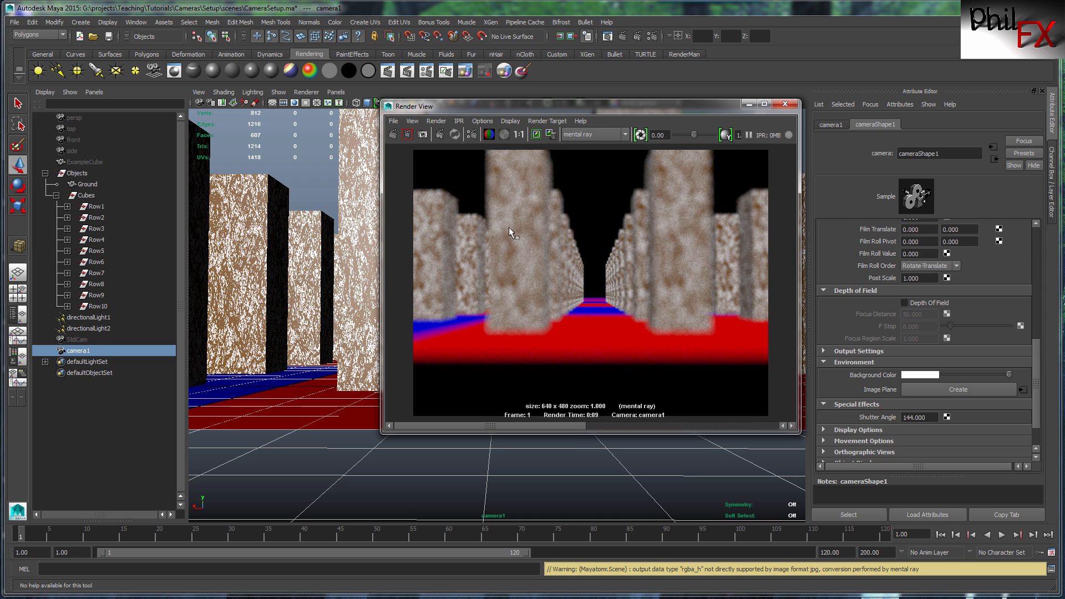
pyautogui.click(392, 134)
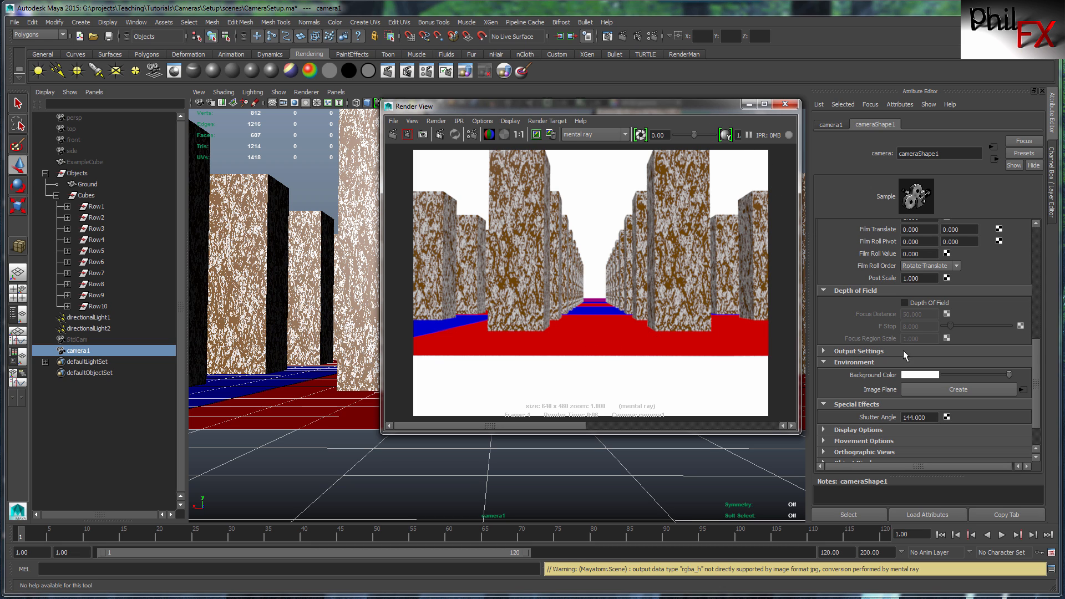
# - Set camera1's background color to pure yellow and render the scene again, closing the Render View after checking it
pyautogui.click(1007, 376)
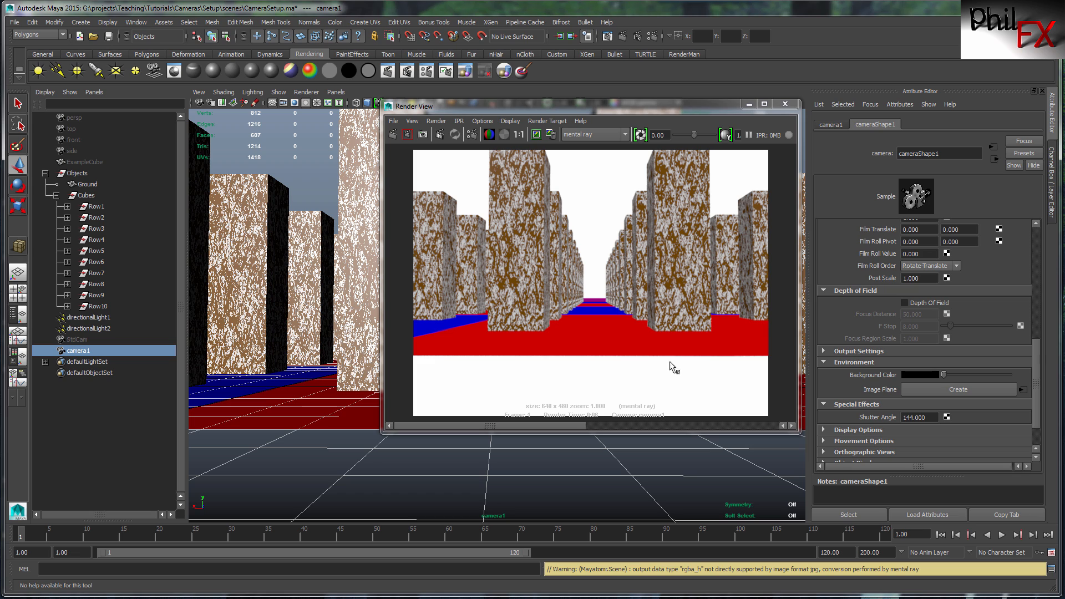
pyautogui.click(916, 375)
pyautogui.click(888, 347)
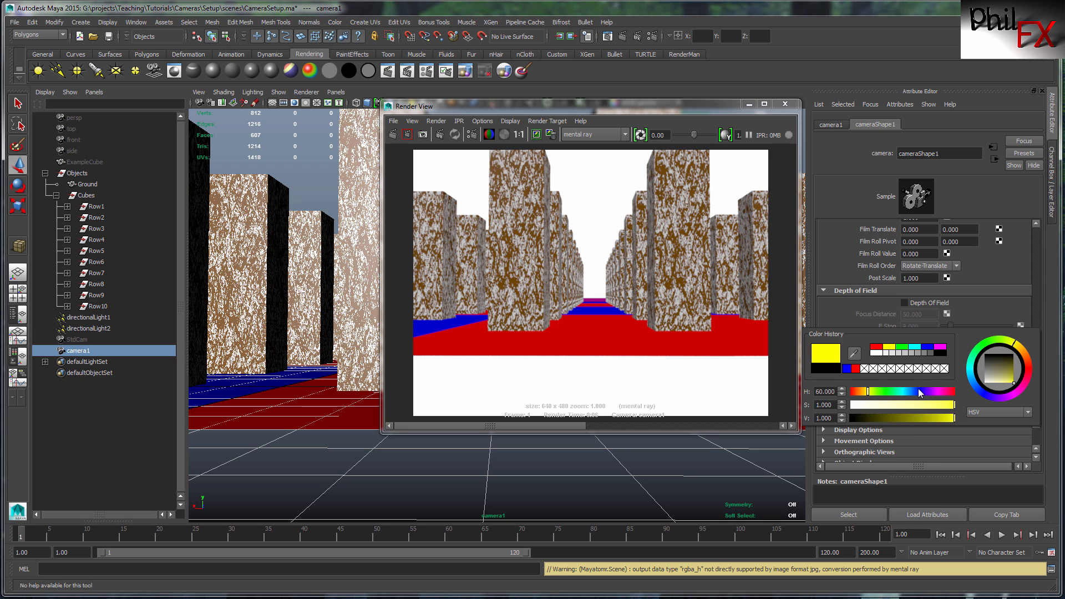
pyautogui.click(392, 135)
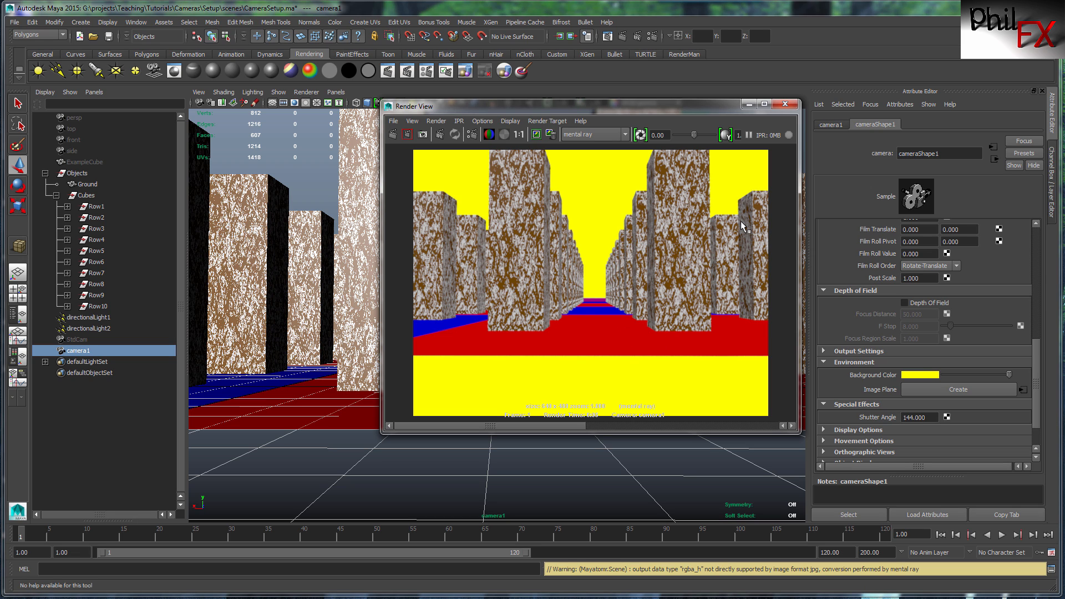
pyautogui.click(785, 104)
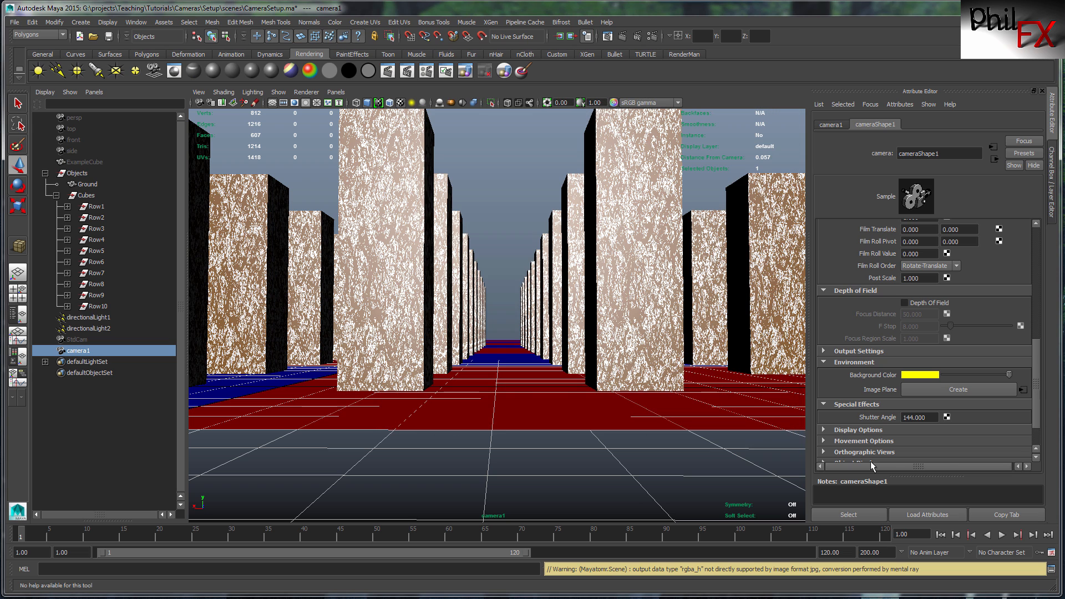
# - Tear off the camera creation commands as a floating Cameras window over the viewport
pyautogui.moveTo(1035, 399); pyautogui.dragTo(1039, 270)
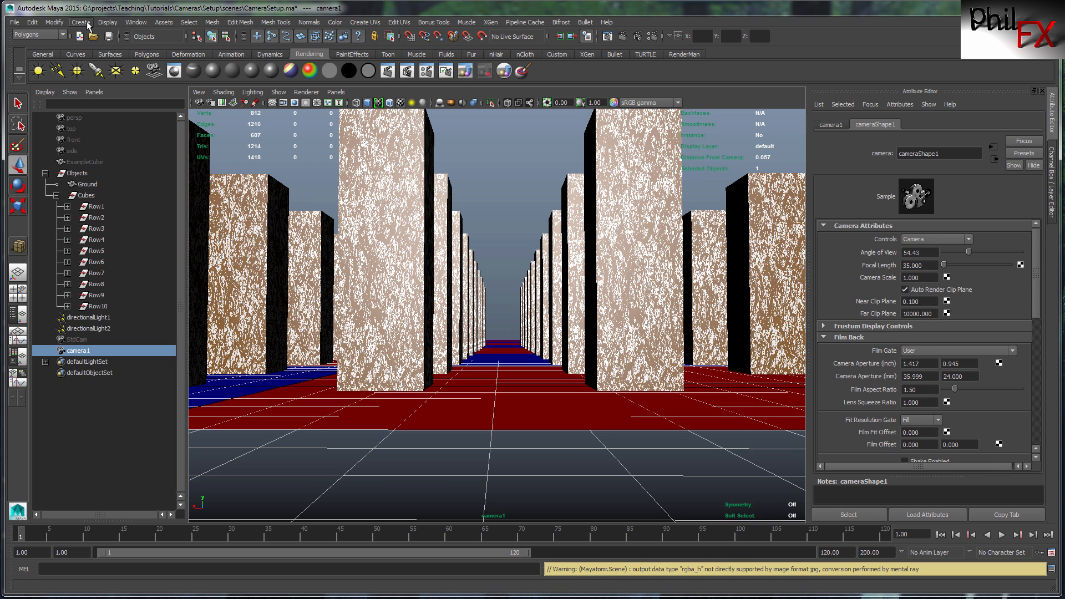
pyautogui.click(87, 25)
pyautogui.moveTo(103, 81)
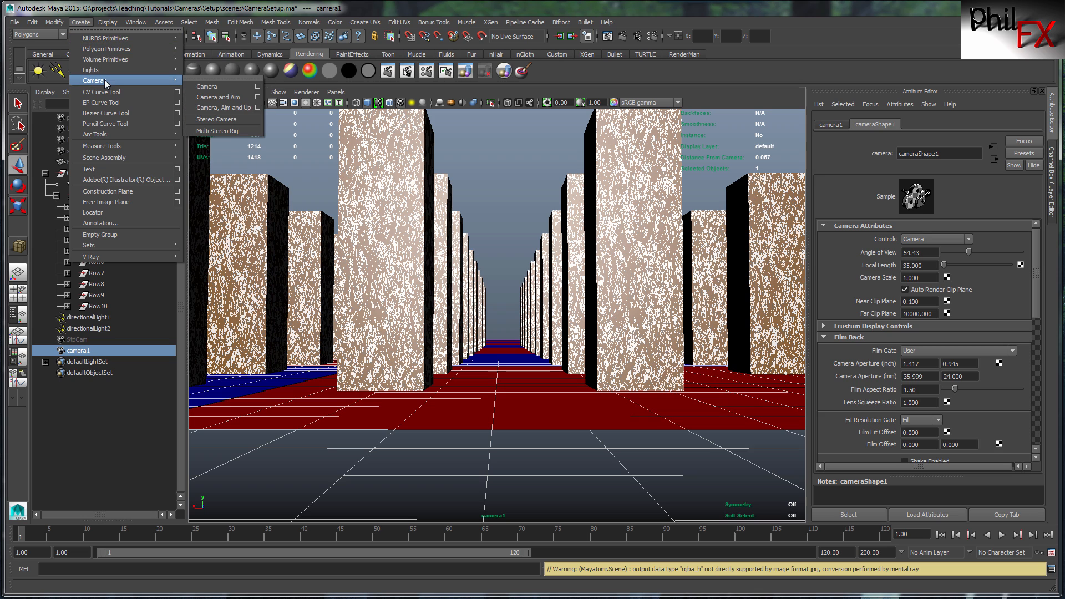
pyautogui.click(195, 79)
pyautogui.moveTo(200, 66); pyautogui.dragTo(368, 176)
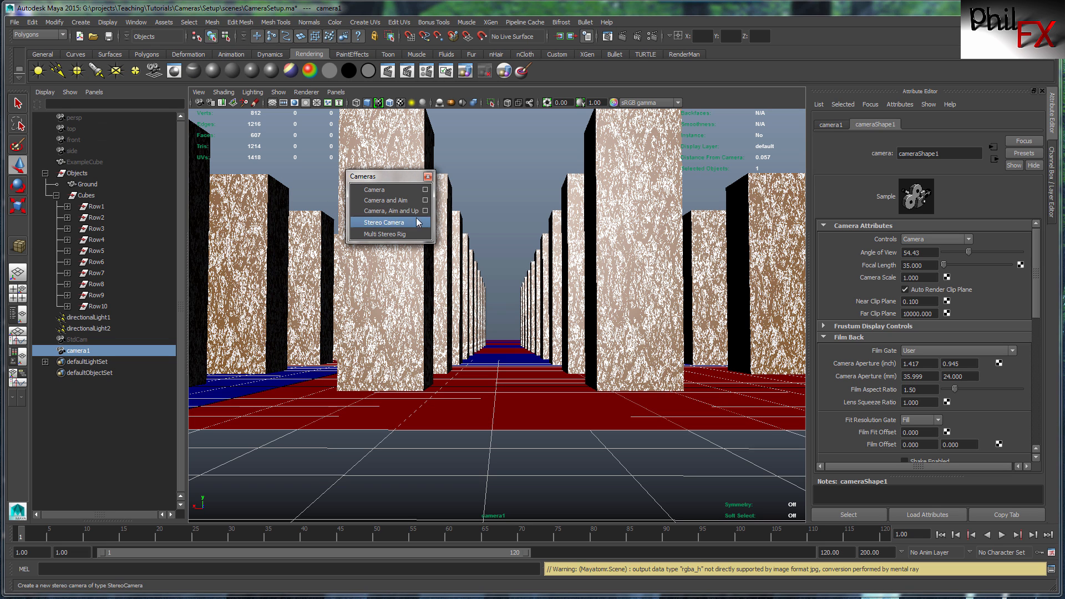